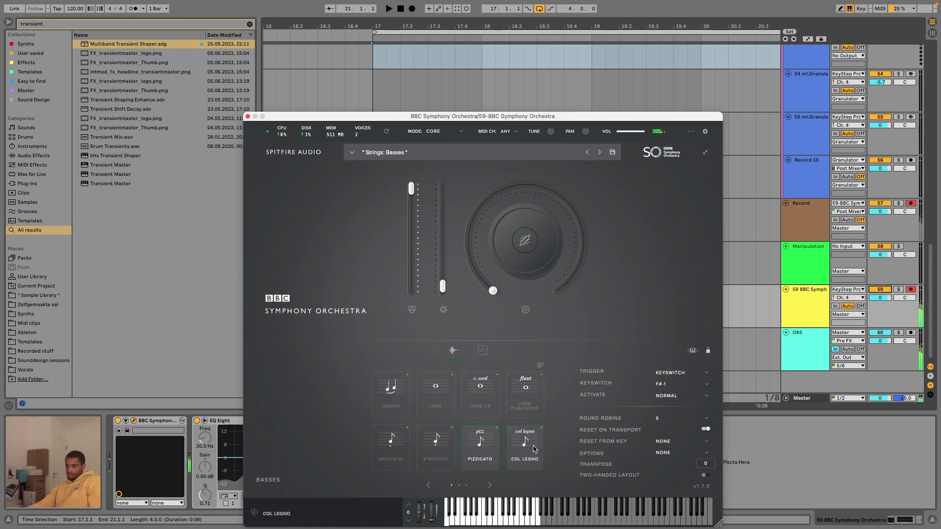
Choose the Long articulation for the basses and raise the Utility output gain to 0 dB.
left_click(443, 407)
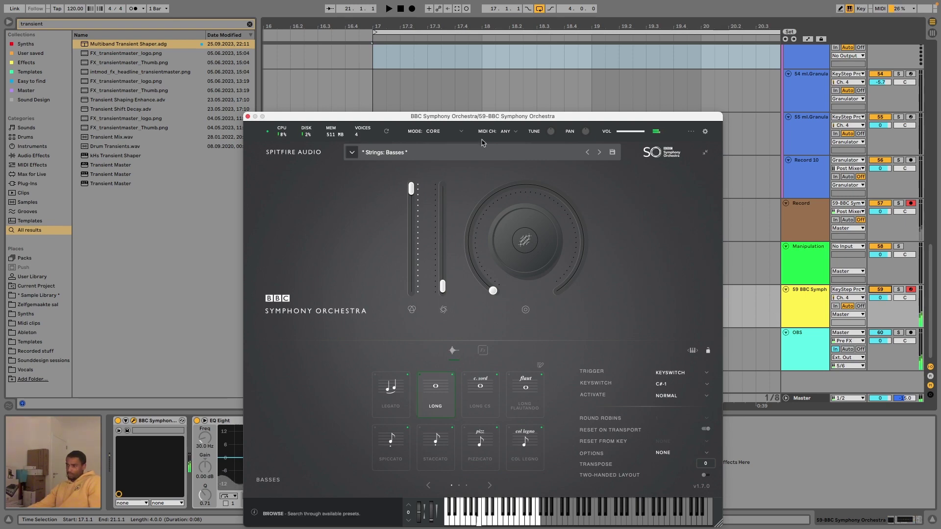
left_click_drag(477, 117, 611, 5)
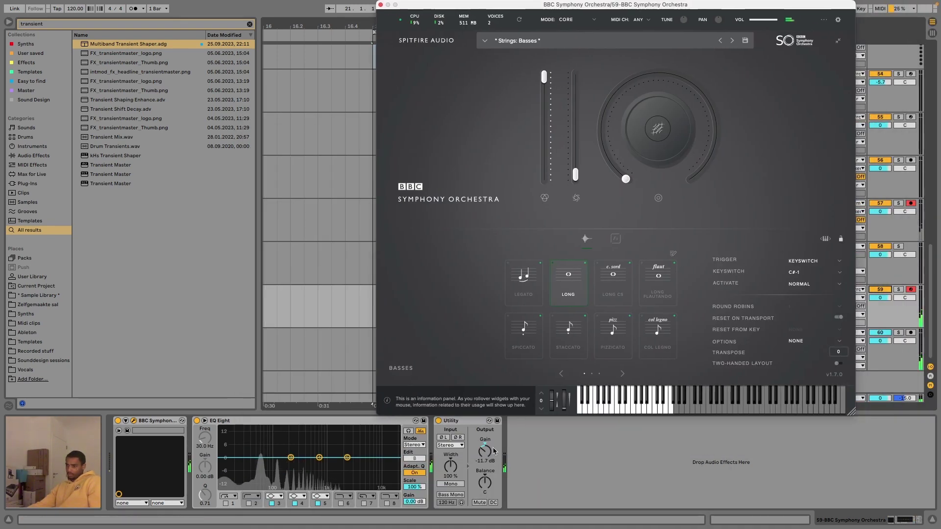
left_click_drag(486, 452, 485, 433)
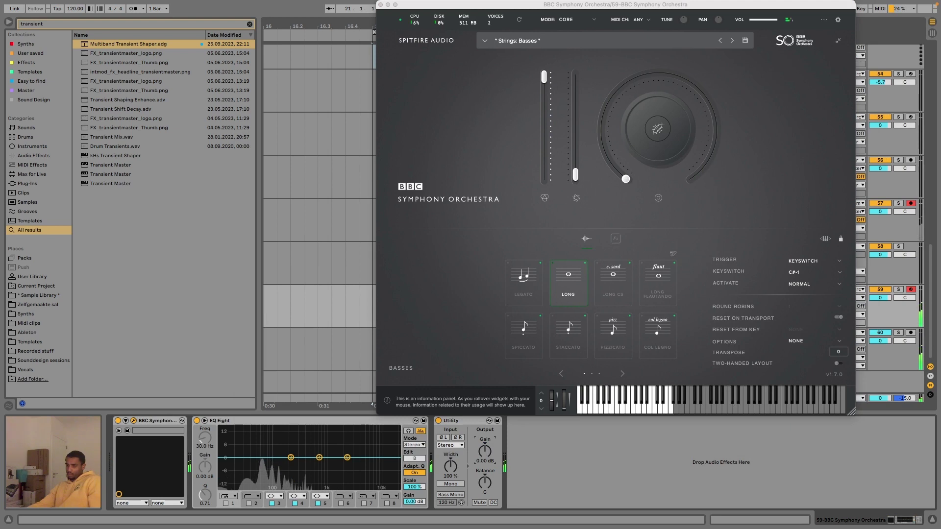
Turn the large knob of the BBC Symphony Orchestra basses up to just under halfway.
key("super+alt+p")
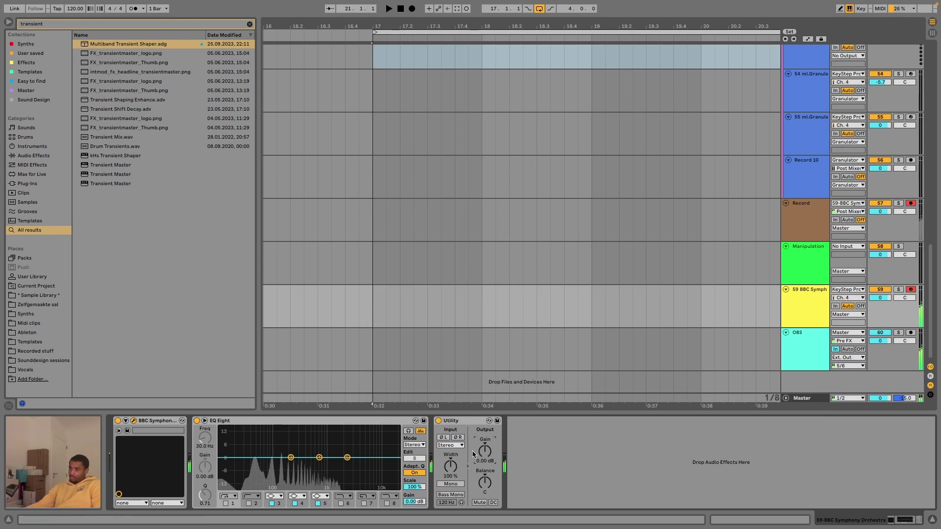
key("super+alt+p")
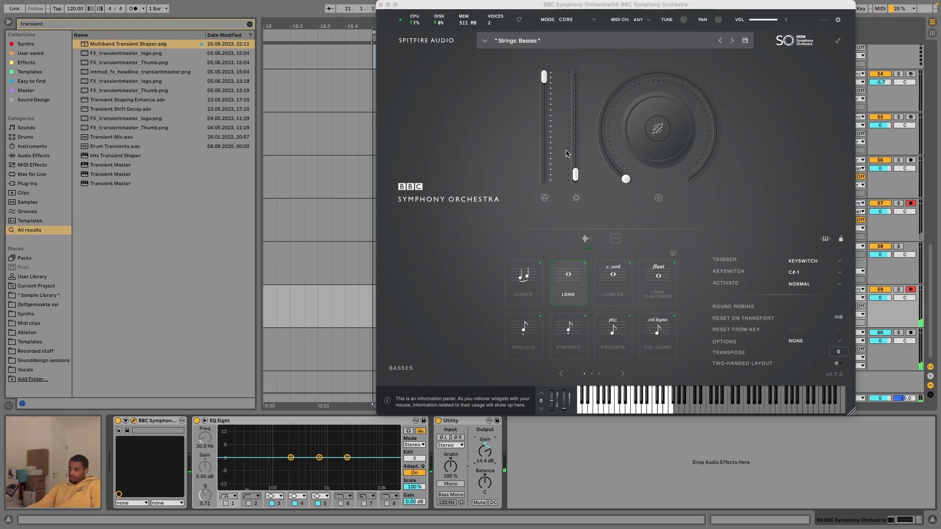
left_click_drag(623, 177, 624, 59)
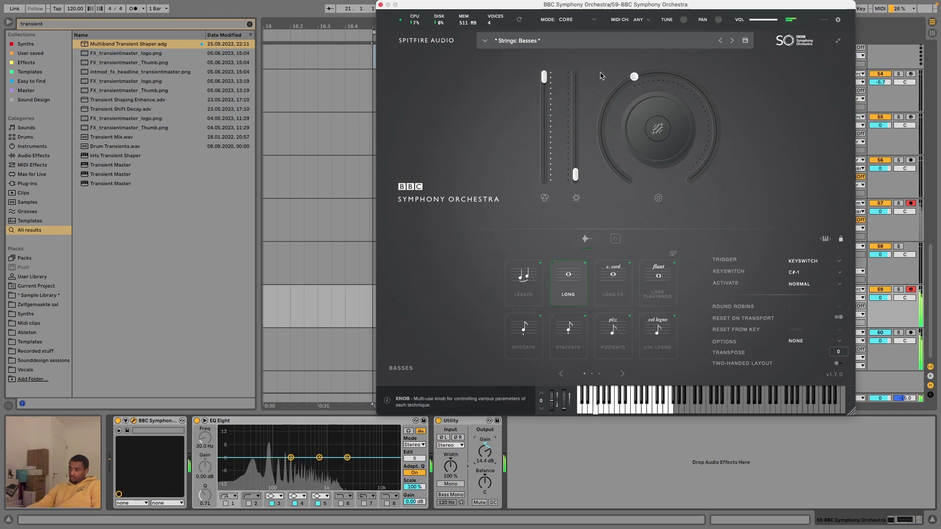
Close the instrument window and record a sustained bass note from bar 17 onto the Record and BBC Symphony Orchestra tracks.
left_click(381, 5)
left_click(412, 9)
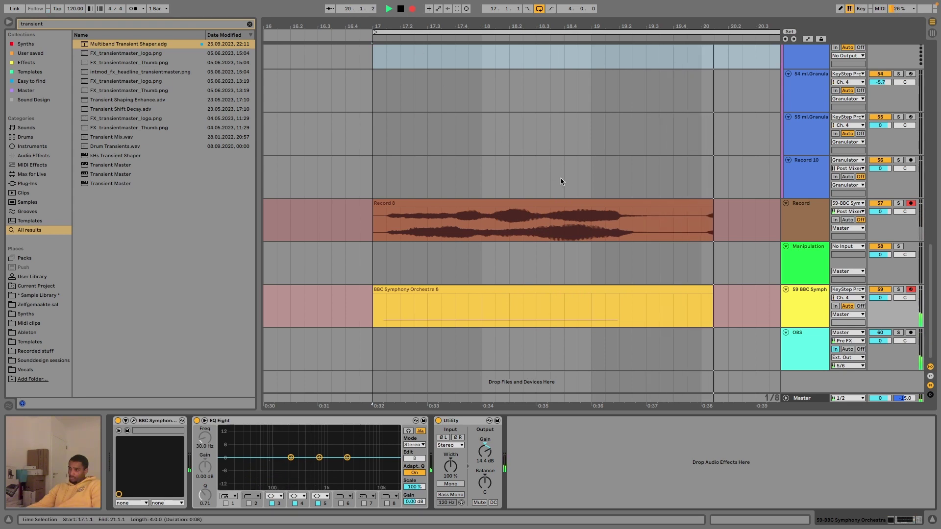
key("space")
left_click_drag(374, 202, 382, 201)
key("super+z")
key("super+z")
left_click(364, 200)
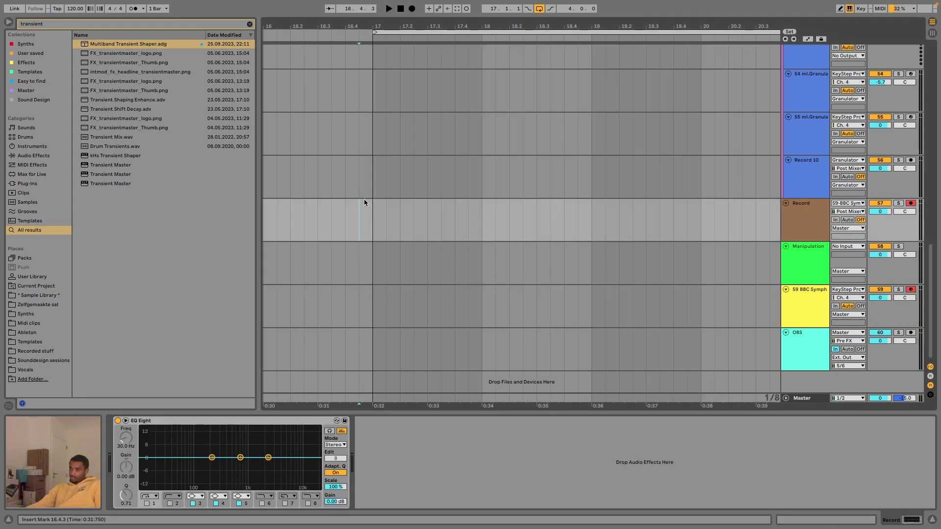
key("super+shift+z")
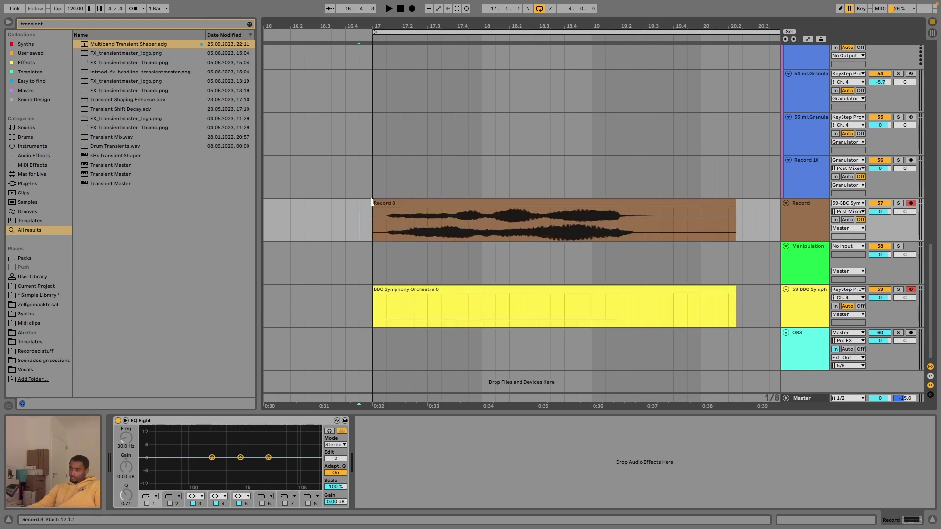
Trim the silent start and the tail from 19.3.3 off the recorded audio clip, giving its end a short fade-out.
left_click_drag(373, 202, 383, 202)
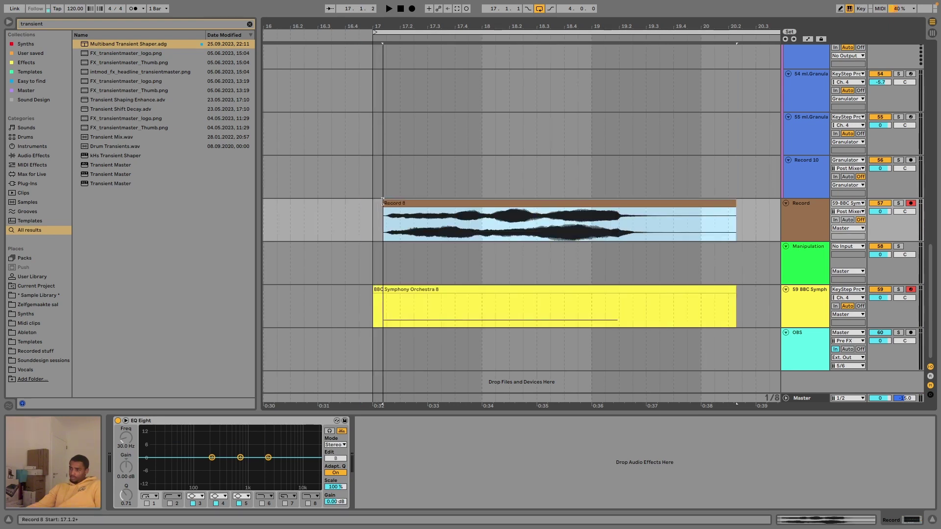
left_click(661, 230)
key("super+e")
left_click(668, 203)
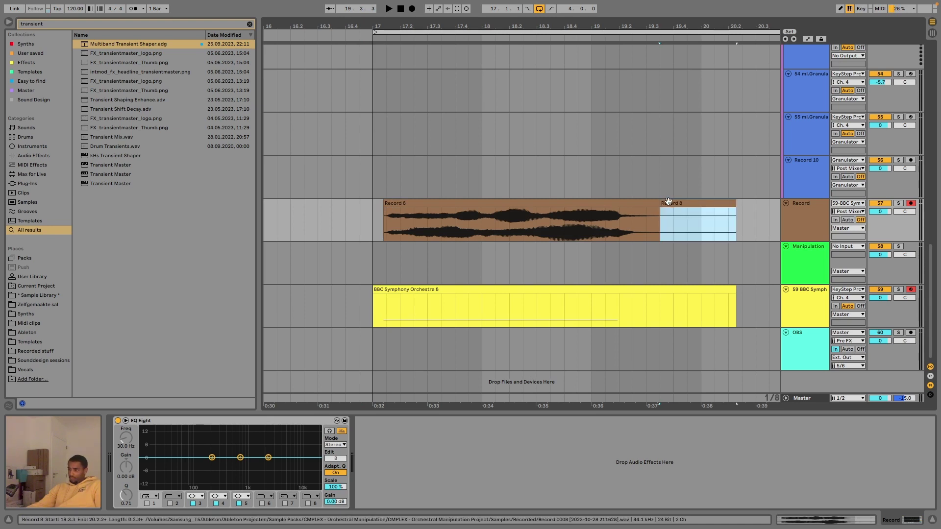
key("Delete")
left_click_drag(658, 209, 652, 209)
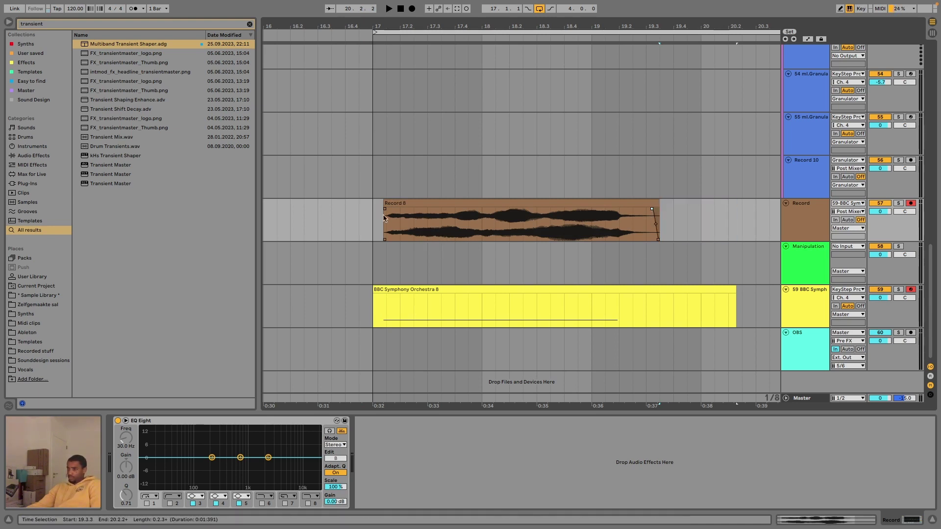
Delete the recorded BBC Symphony Orchestra MIDI clip and move the trimmed audio clip to start at 17.1.1.
left_click(418, 288)
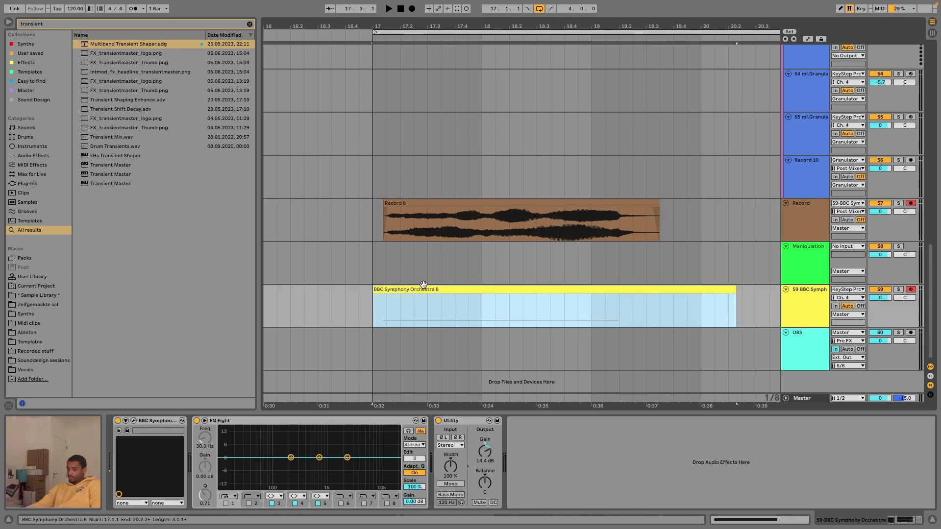
left_click_drag(399, 203, 390, 206)
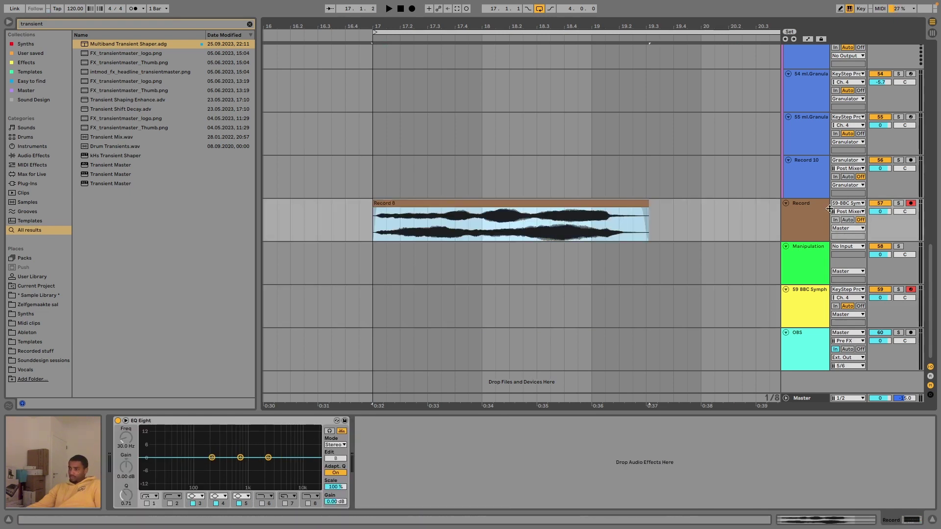
Copy the audio clip to the Manipulation track and play it back with the Record track muted.
left_click_drag(639, 204, 648, 250)
left_click(886, 204)
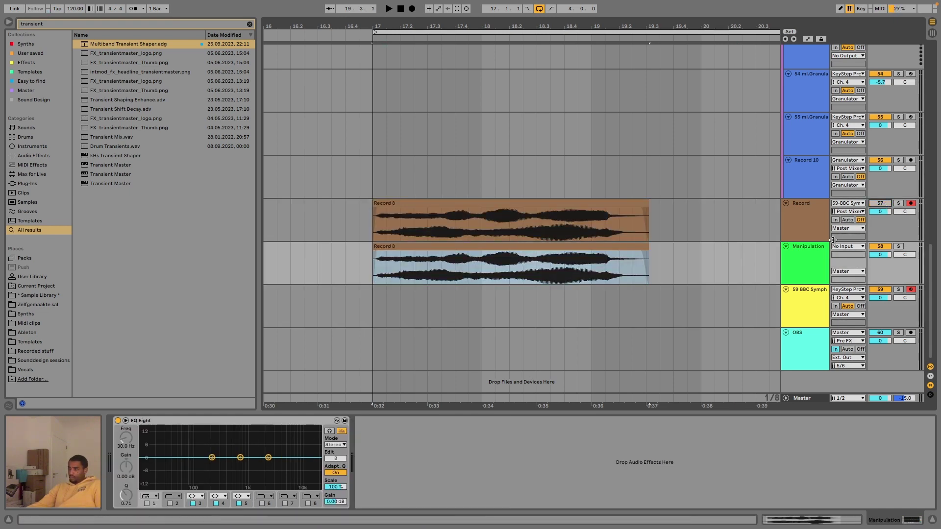
key("space")
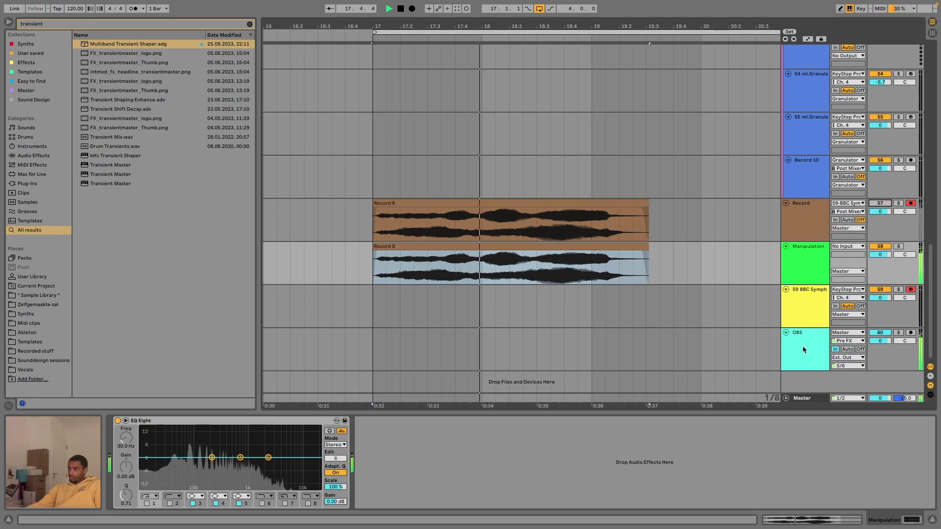
scroll(761, 328, "up", 20)
scroll(759, 329, "down", 20)
scroll(758, 330, "right", 1)
key("space")
Search the browser for "band" and load the WasteBand Random rack from the Effects collection onto the Manipulation track.
left_click(815, 254)
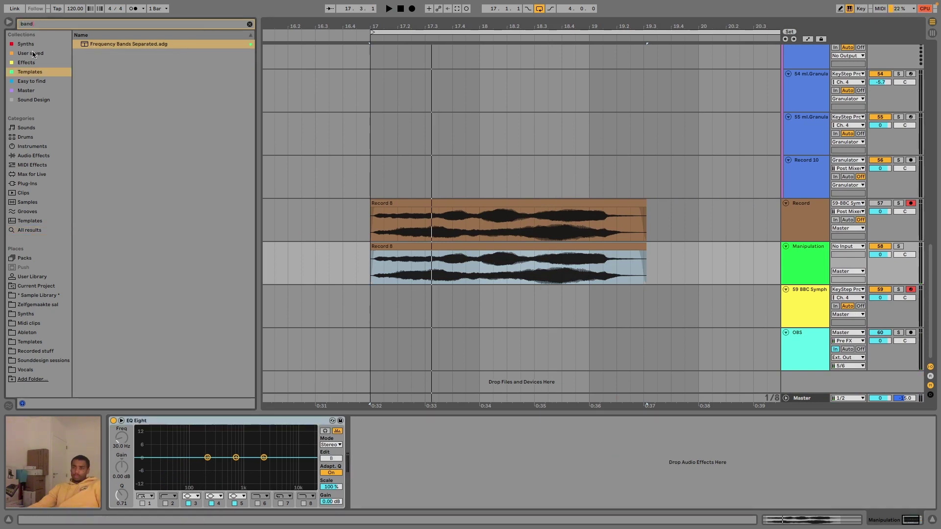
left_click(33, 60)
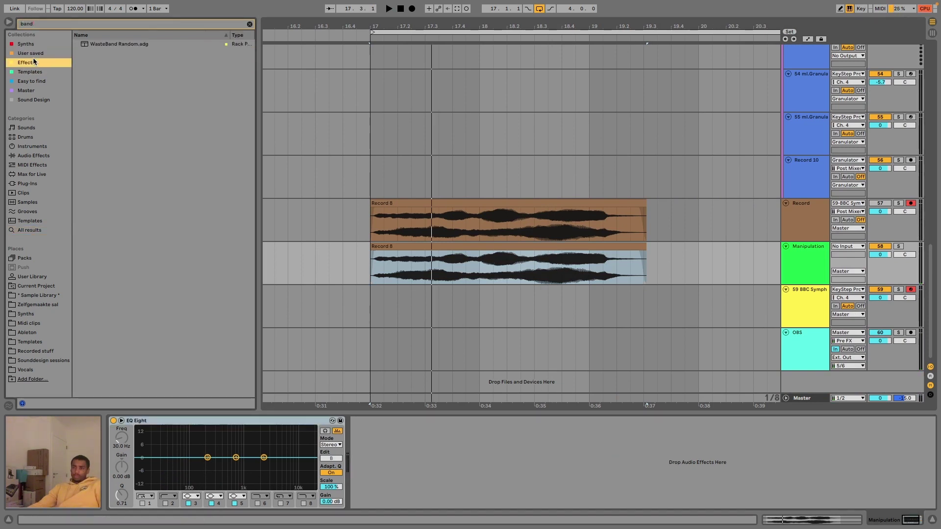
left_click(123, 46)
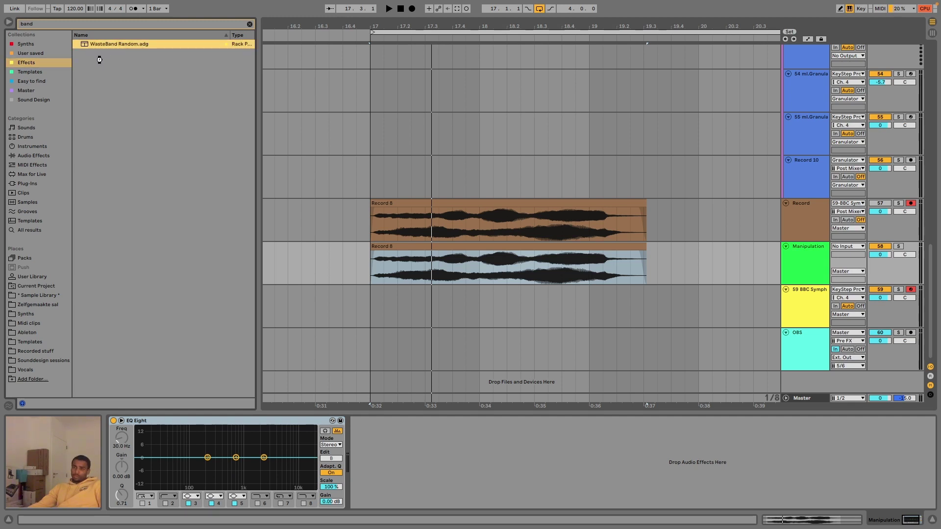
left_click(37, 74)
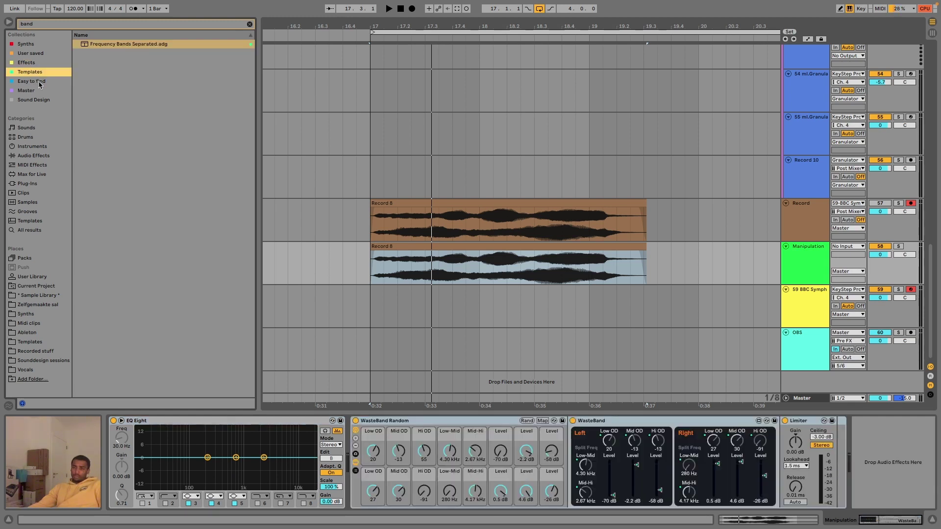
left_click(39, 83)
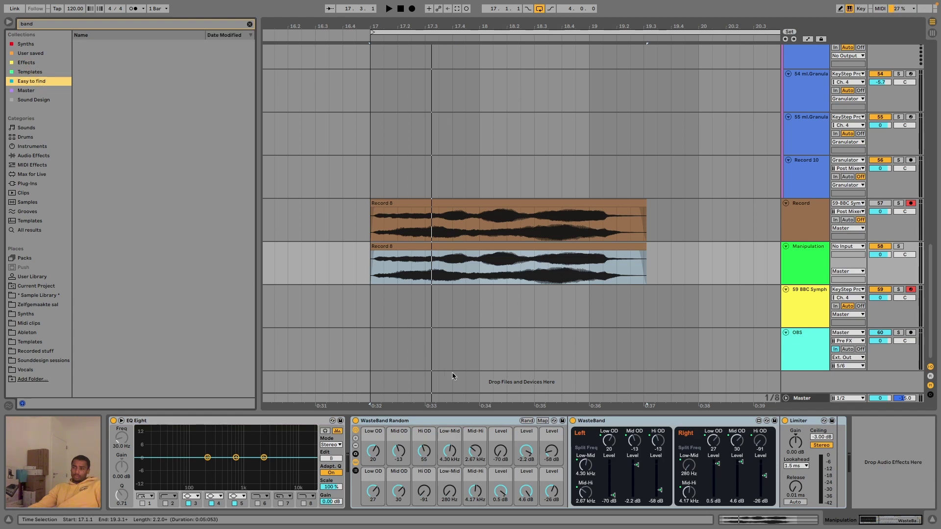
Audition several randomizations of the WasteBand Random macros during playback and remove the rack.
left_click(526, 421)
key("space")
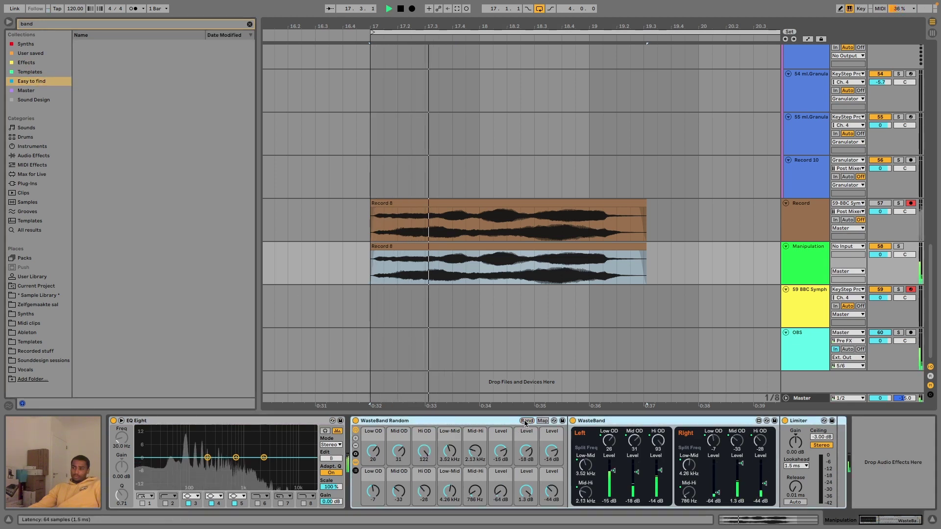
left_click(524, 421)
left_click(525, 421)
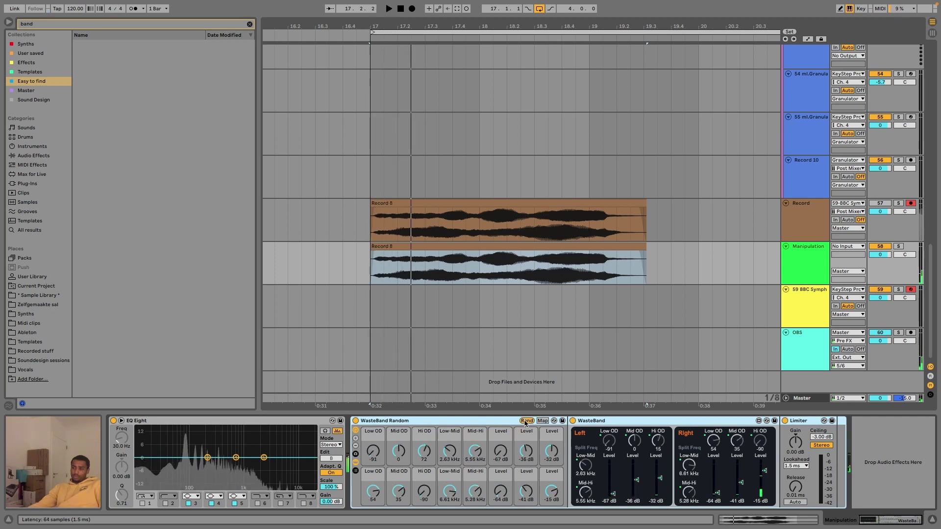
left_click(525, 421)
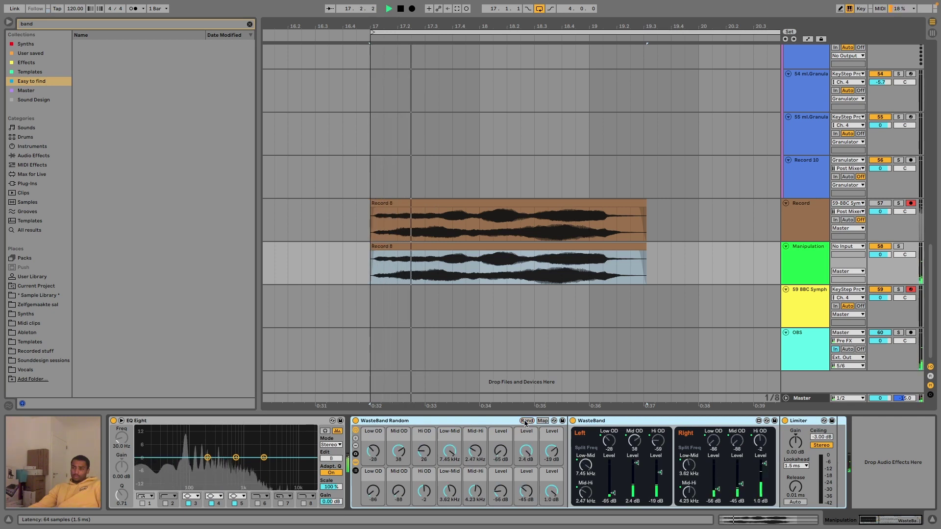
left_click(525, 421)
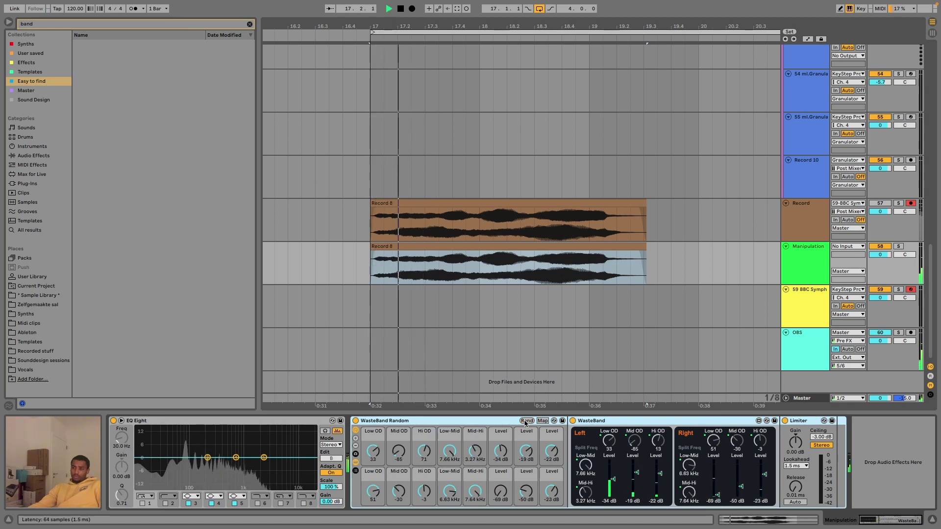
key("space")
key("Delete")
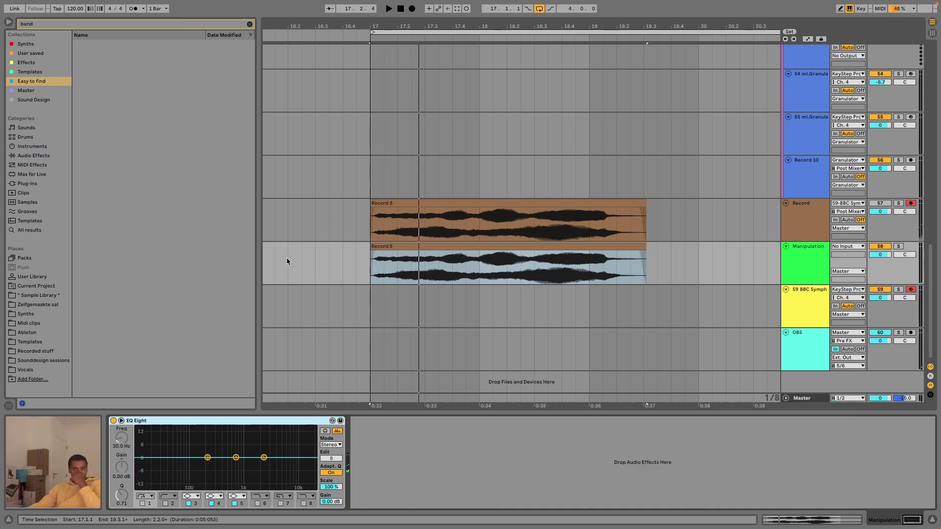
Search the browser for "eq" and add EQ Three to the Manipulation track.
left_click(249, 24)
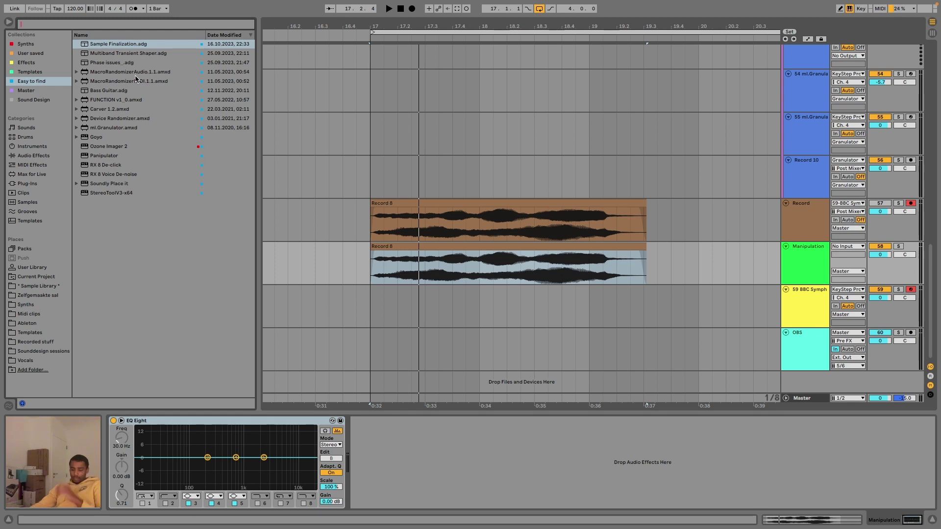
type("multiband")
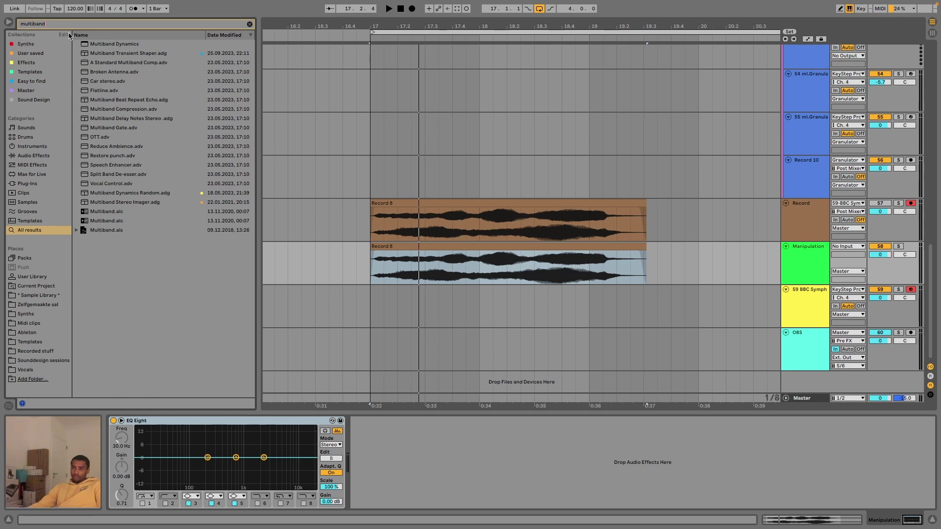
type("eq")
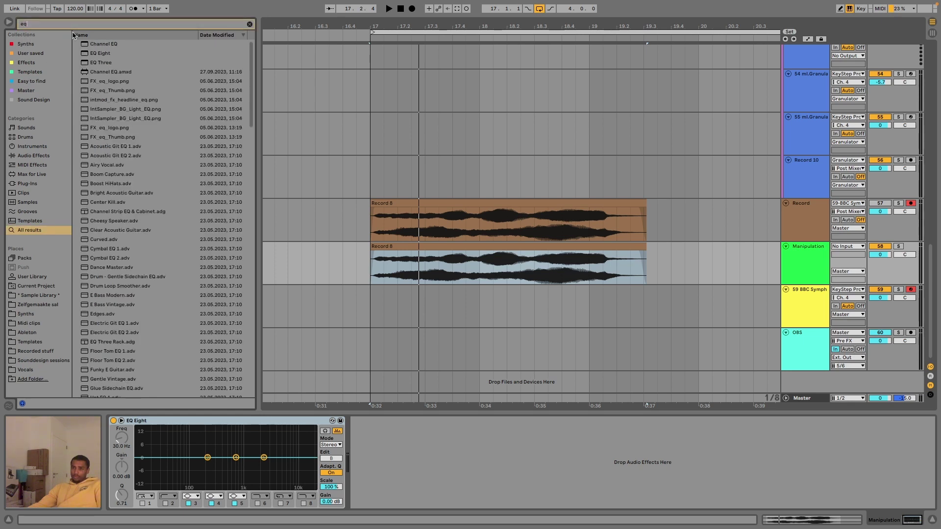
double_click(113, 63)
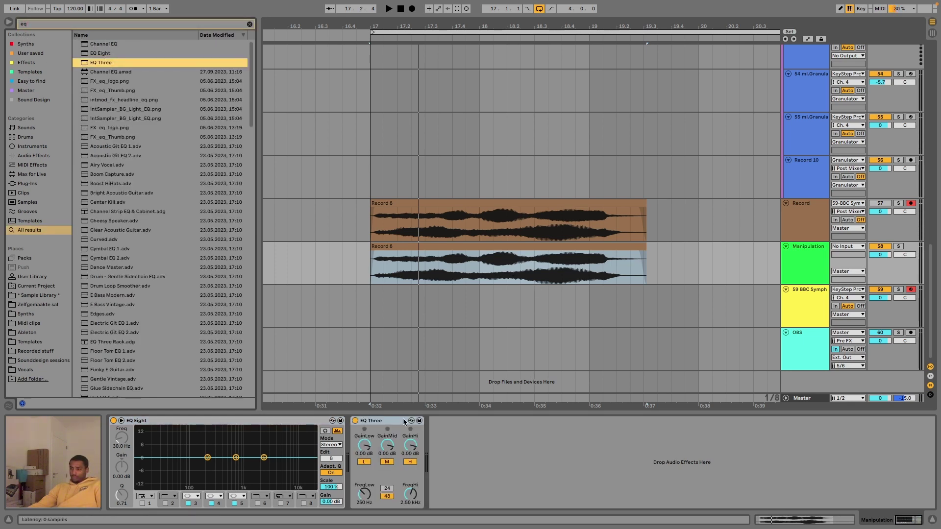
Group EQ Three into an Audio Effect Rack and show the rack's chain list without the macro controls.
left_click(393, 421)
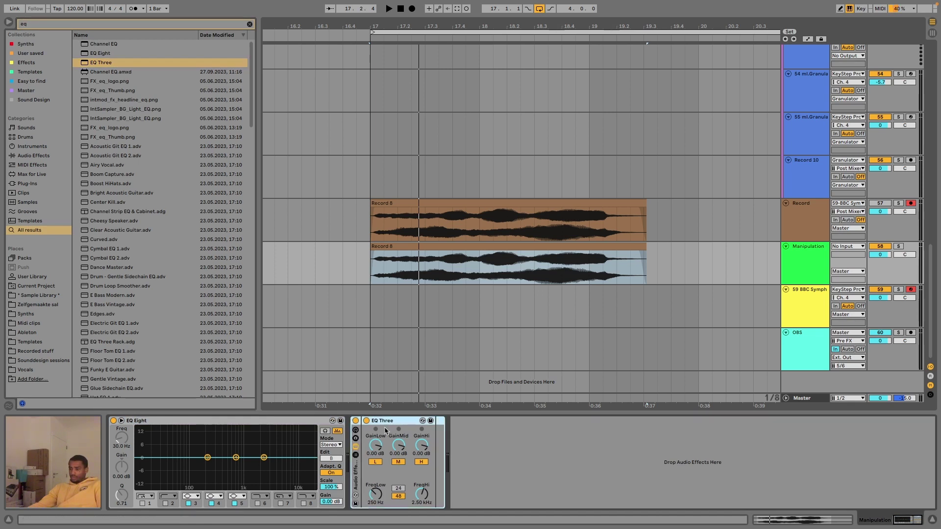
left_click(357, 431)
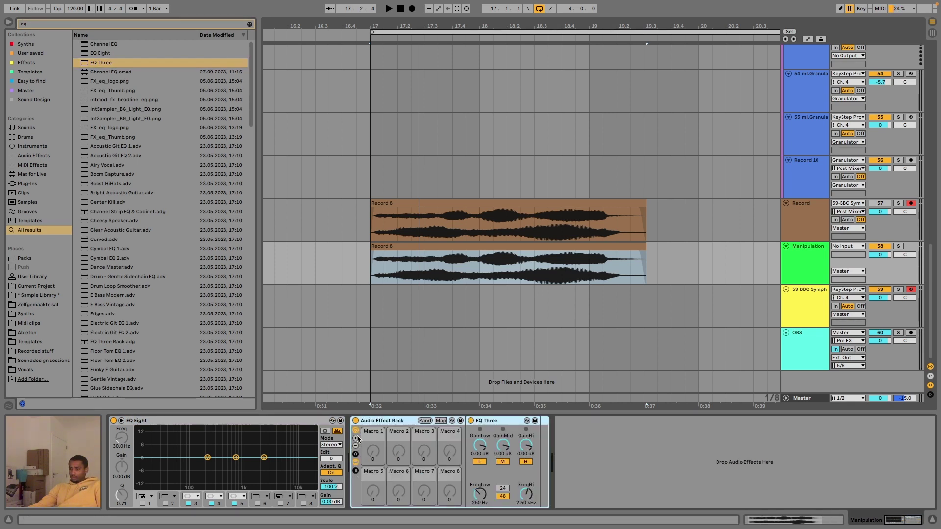
left_click(356, 431)
left_click(356, 455)
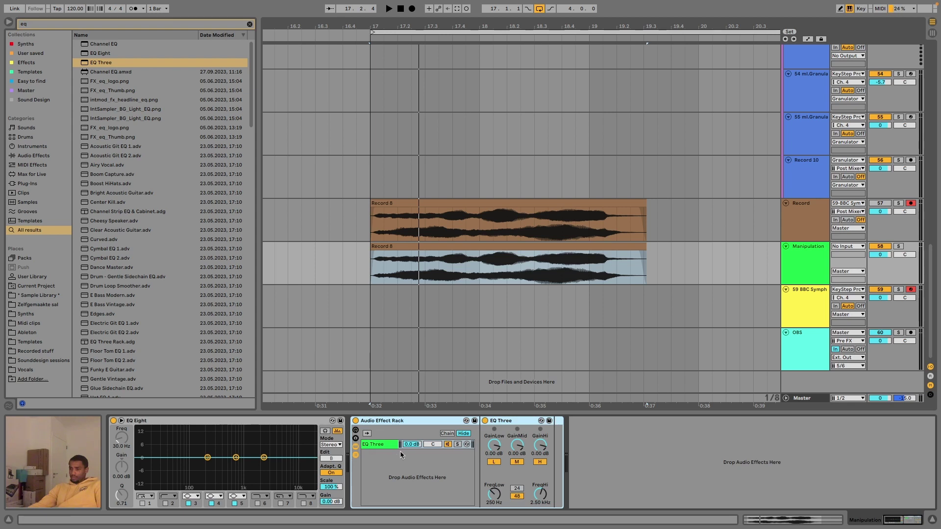
Duplicate the EQ Three chain twice to make three chains in the rack.
left_click(381, 446)
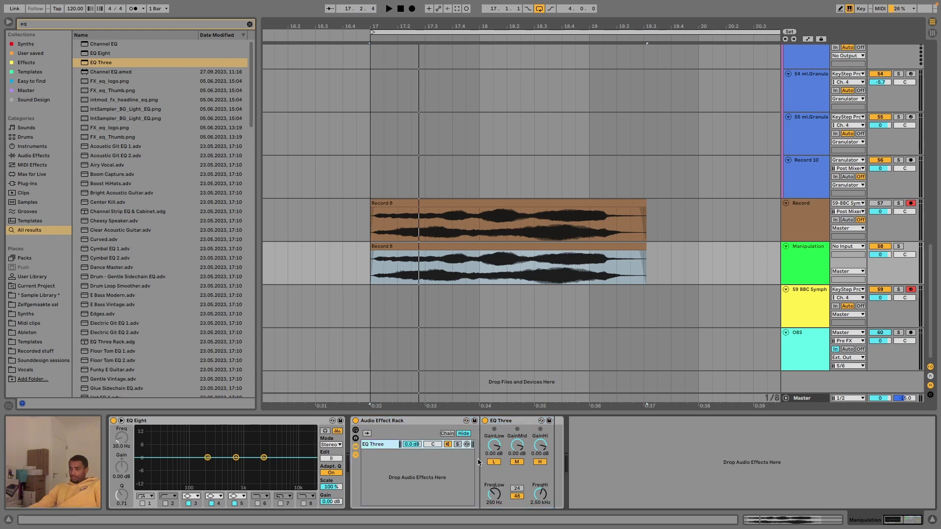
key("ctrl+d")
key("ctrl+d")
Rename the three rack chains as Low, Mid and High.
left_click(387, 445)
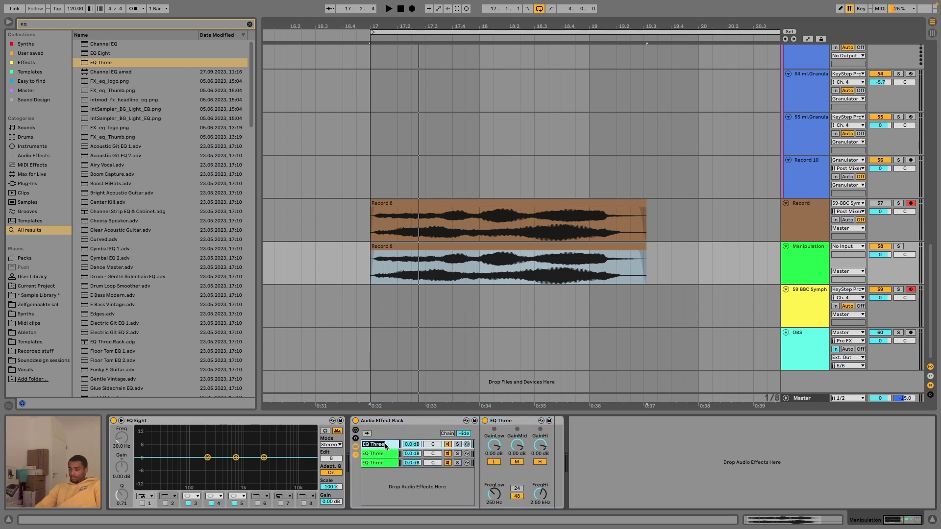
key("Tab")
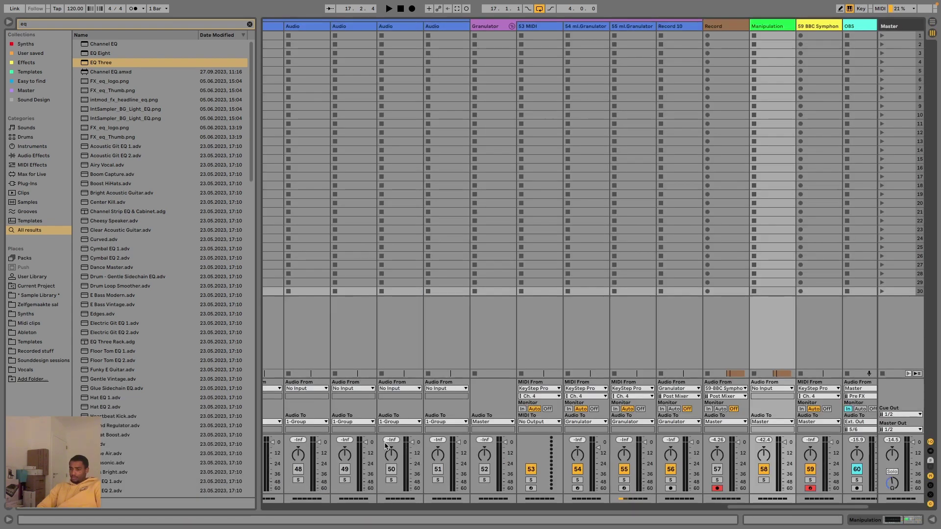
key("Tab")
double_click(387, 453)
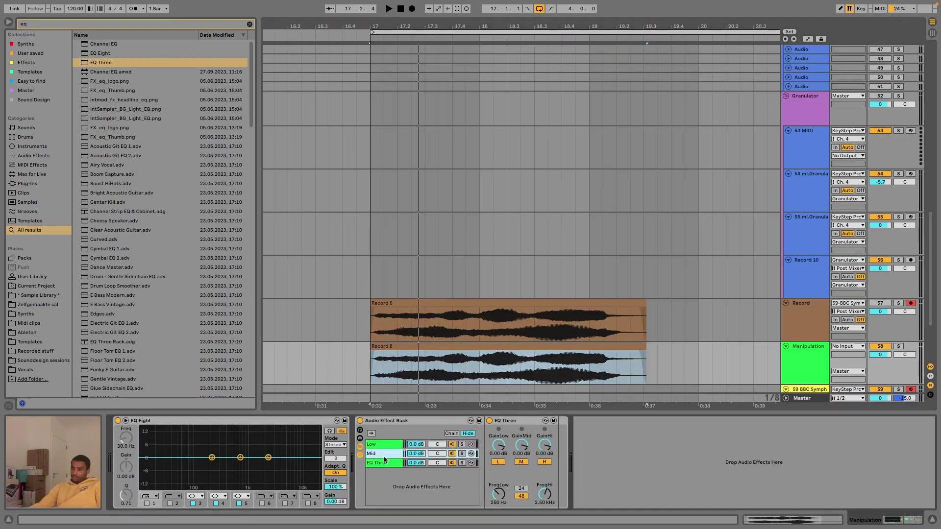
double_click(385, 462)
type("High")
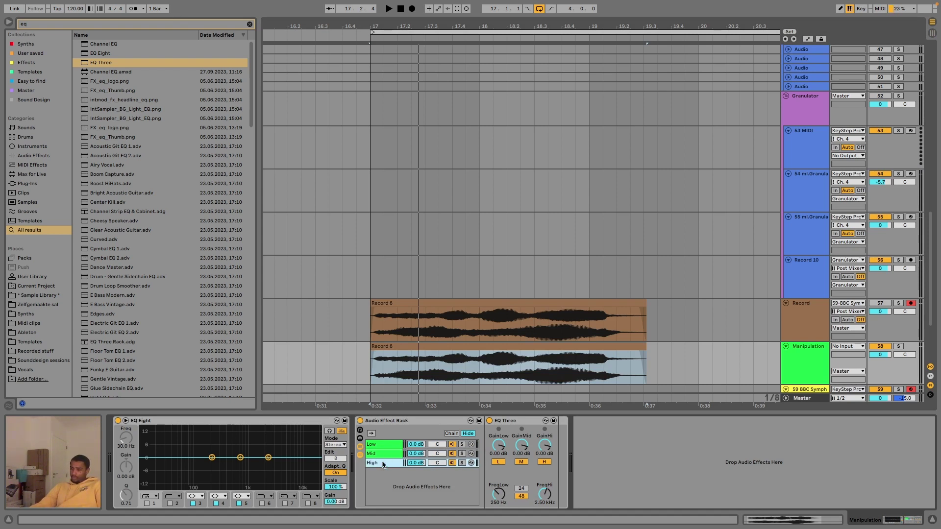
Leave only the matching band active in each chain's EQ Three: L in Low, M in Mid and H in High.
left_click(381, 444)
left_click(522, 462)
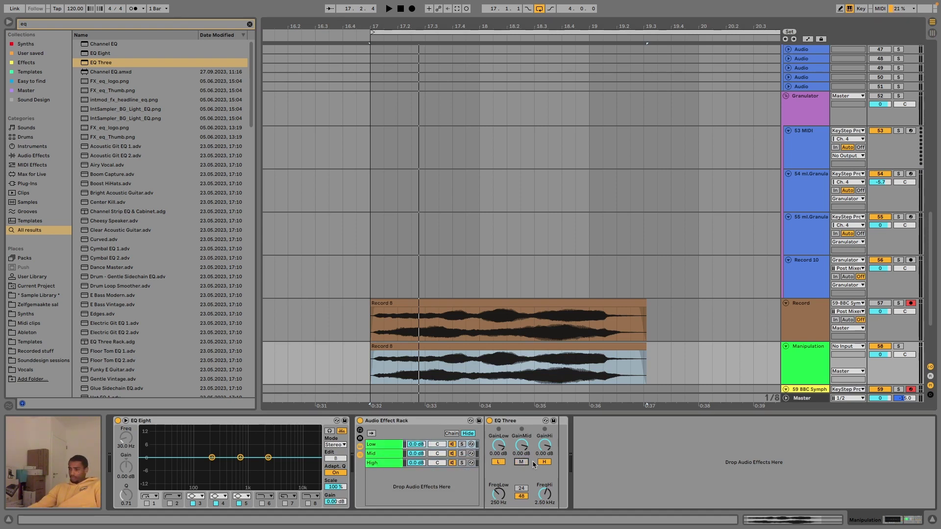
left_click(397, 454)
left_click(498, 462)
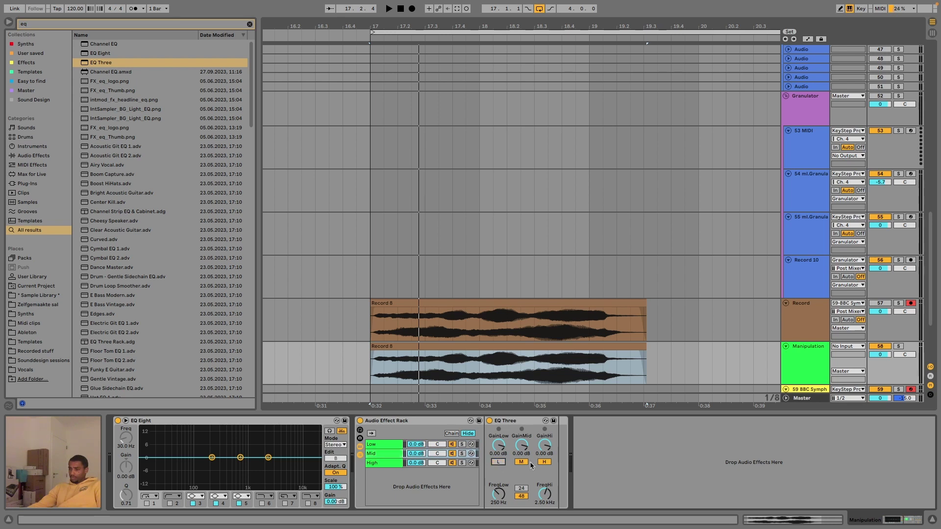
left_click(381, 464)
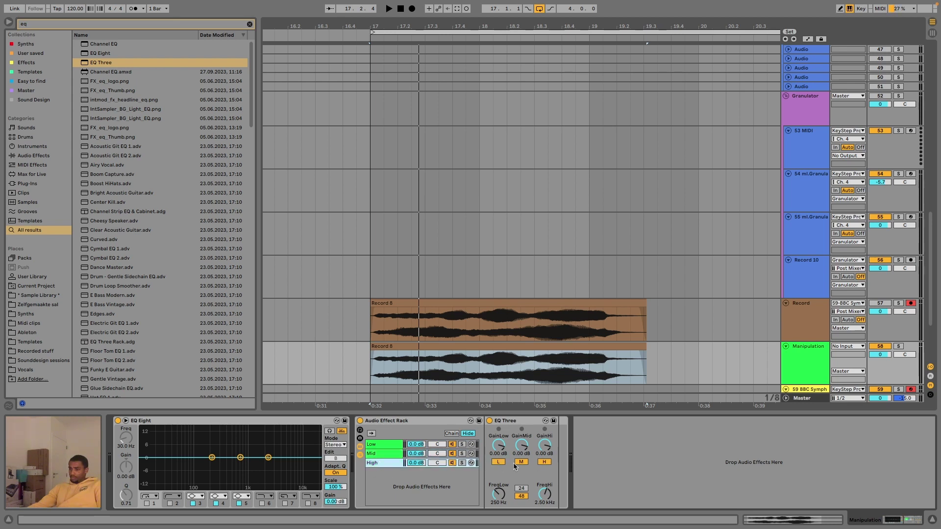
left_click(500, 462)
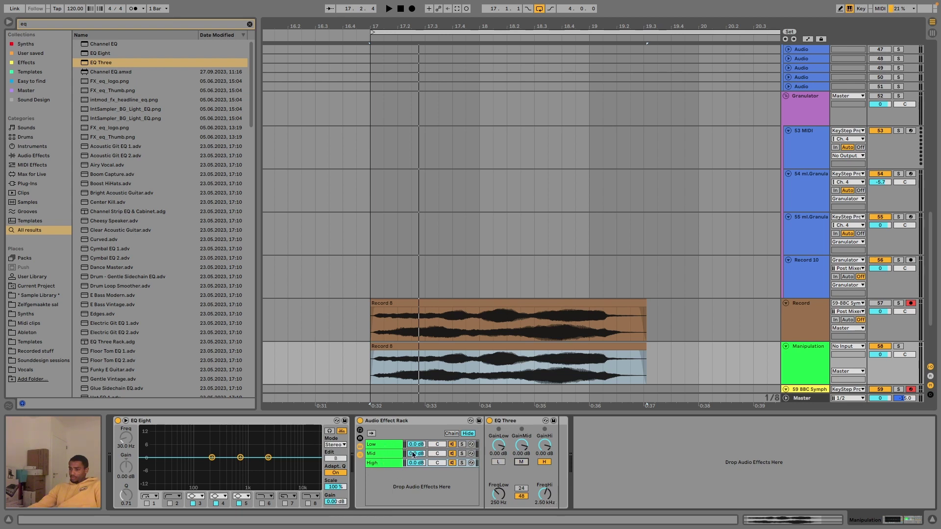
Play the arrangement and compare the sound with the Audio Effect Rack bypassed and active.
key("space")
scroll(382, 392, "down", 3)
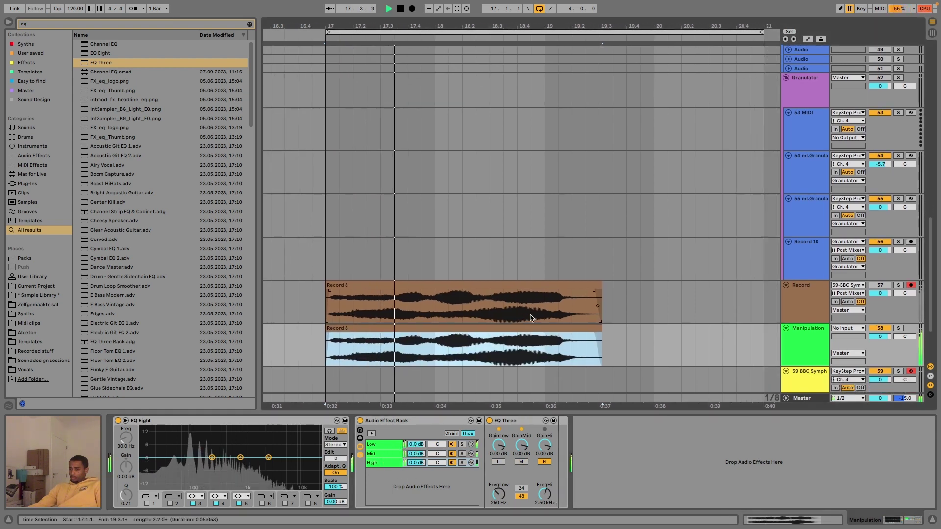
key("space")
left_click(404, 422)
key("space")
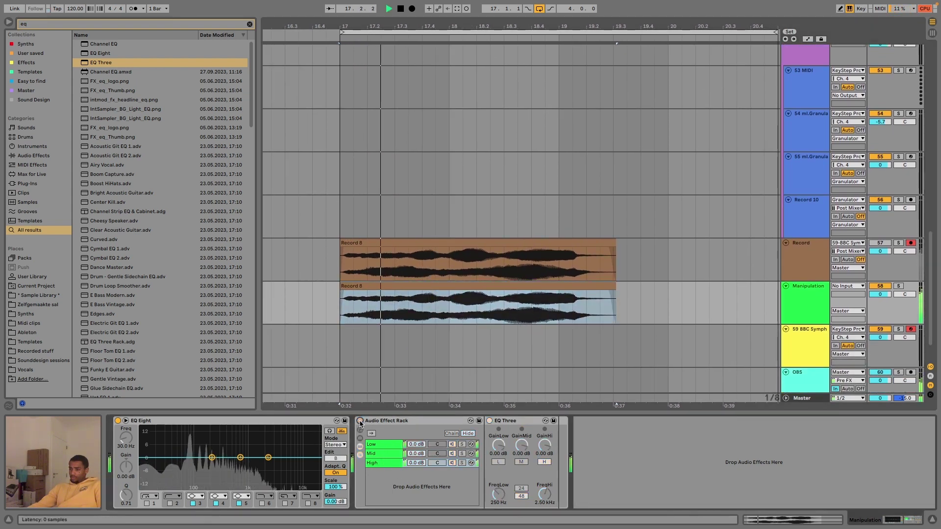
key("space")
key("space")
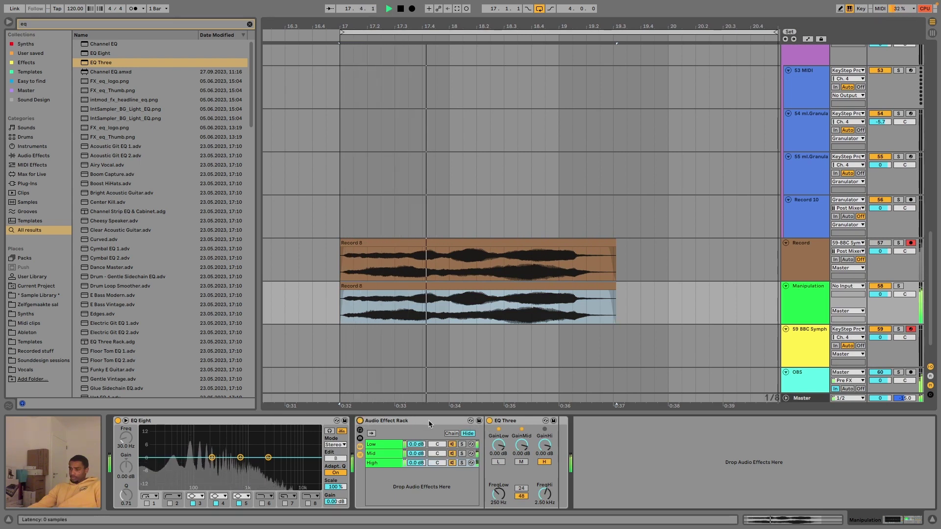
Search the browser for "khs comb" and add kHs Comb Filter to the Mid chain after EQ Three.
left_click(387, 454)
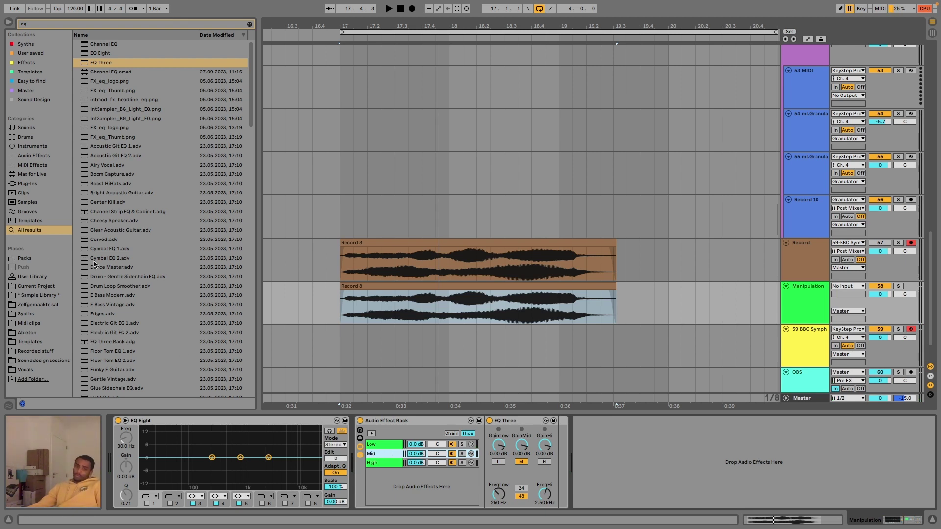
key("space")
key("space")
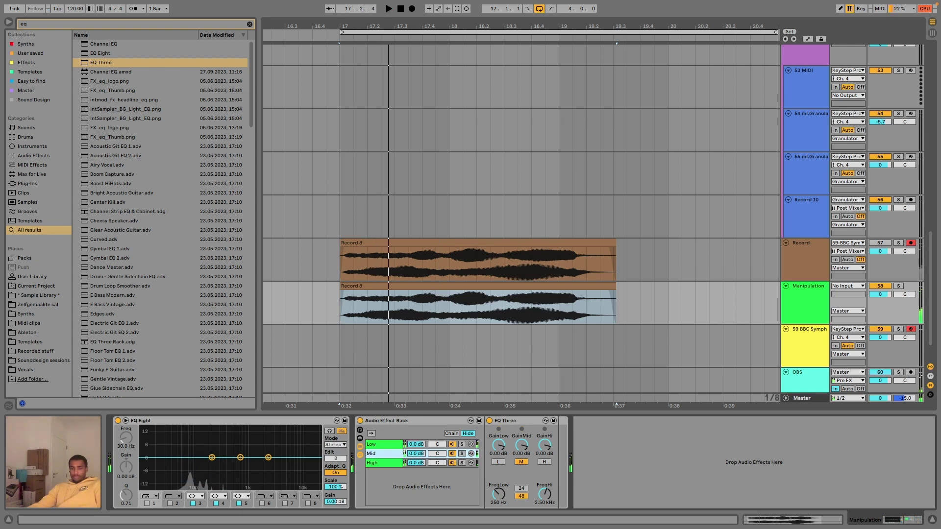
left_click(249, 24)
type("kh")
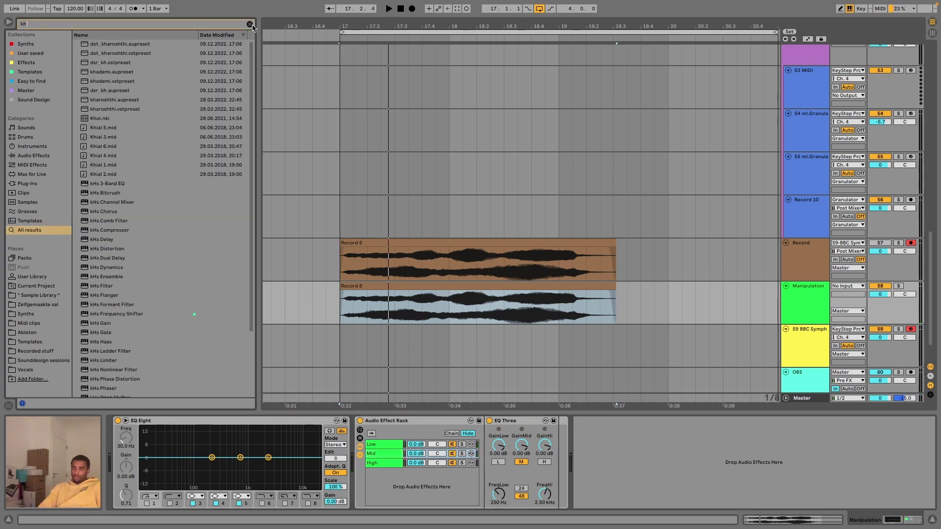
type("s comb")
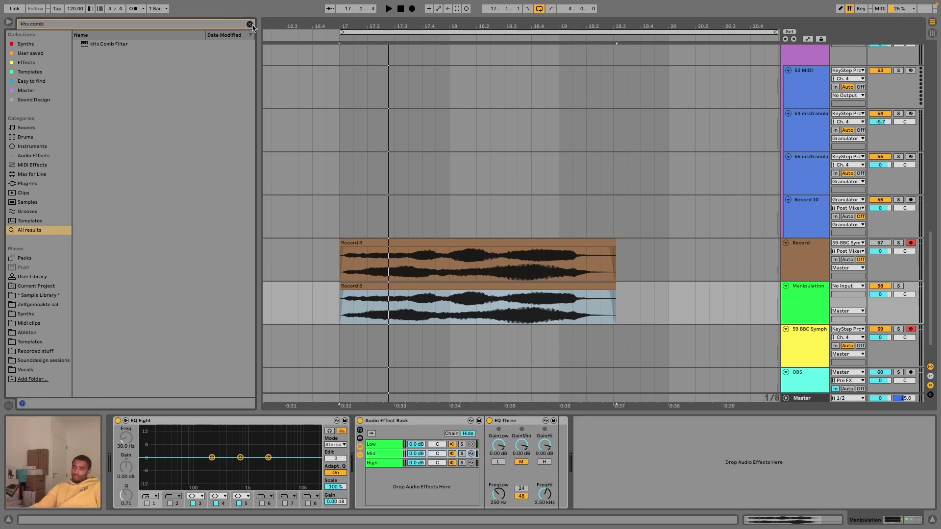
left_click_drag(114, 47, 380, 453)
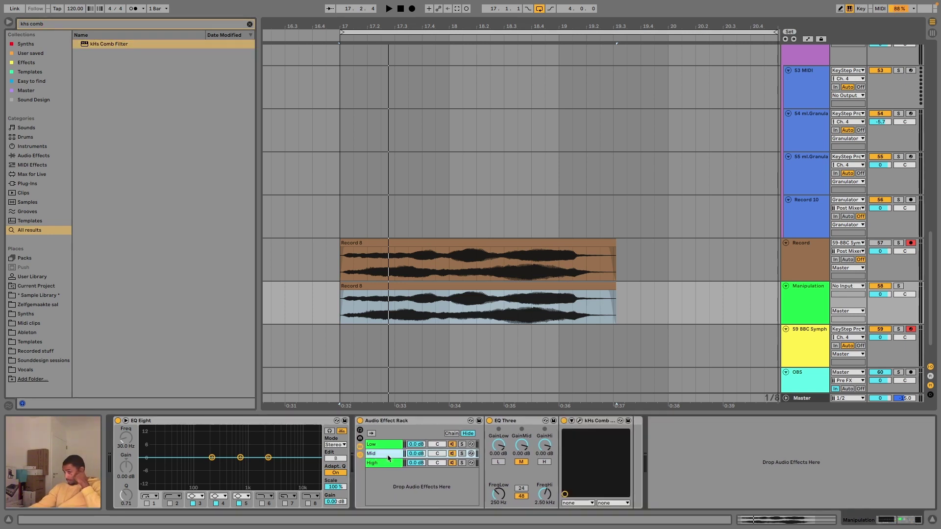
Start playback, mute the Low and High chains, and select the Mid chain.
key("space")
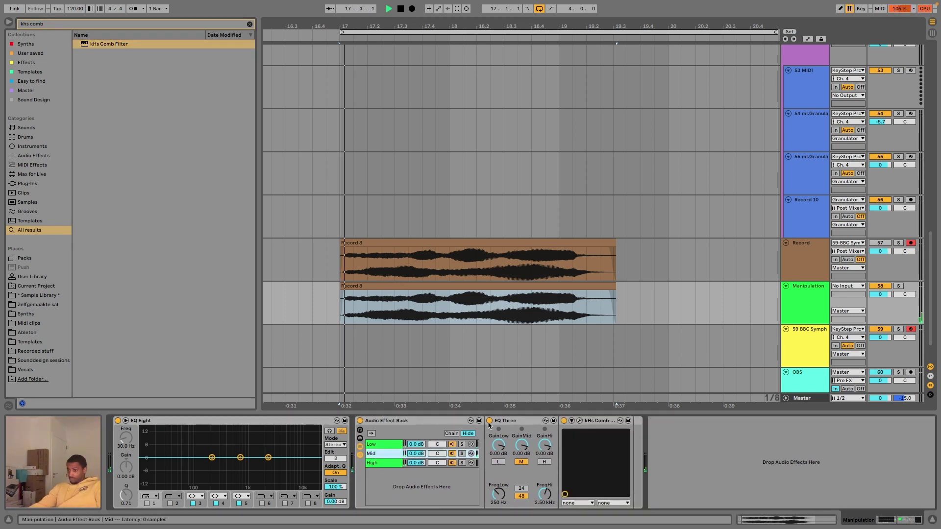
left_click(448, 444)
left_click(451, 462)
left_click(386, 453)
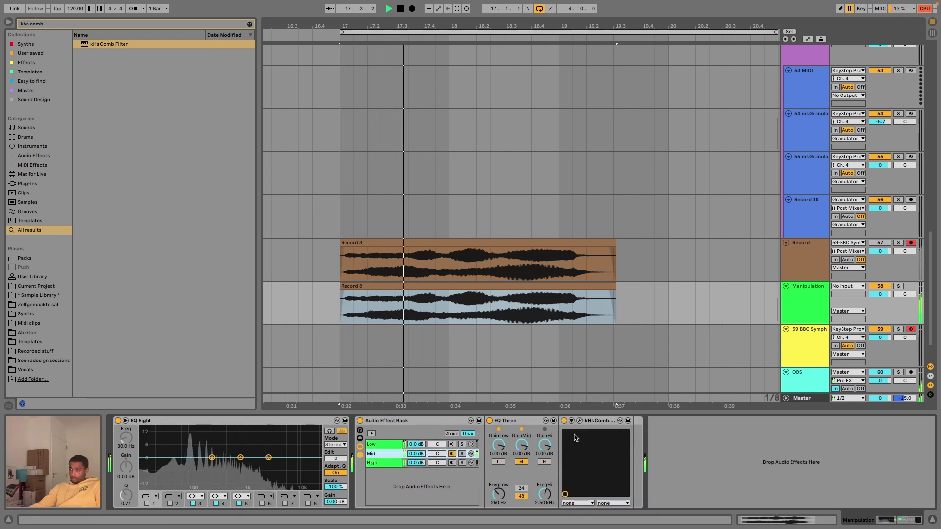
Set the playback loop to the length of the Record 8 clip on the Manipulation track.
left_click(506, 280)
left_click(508, 283)
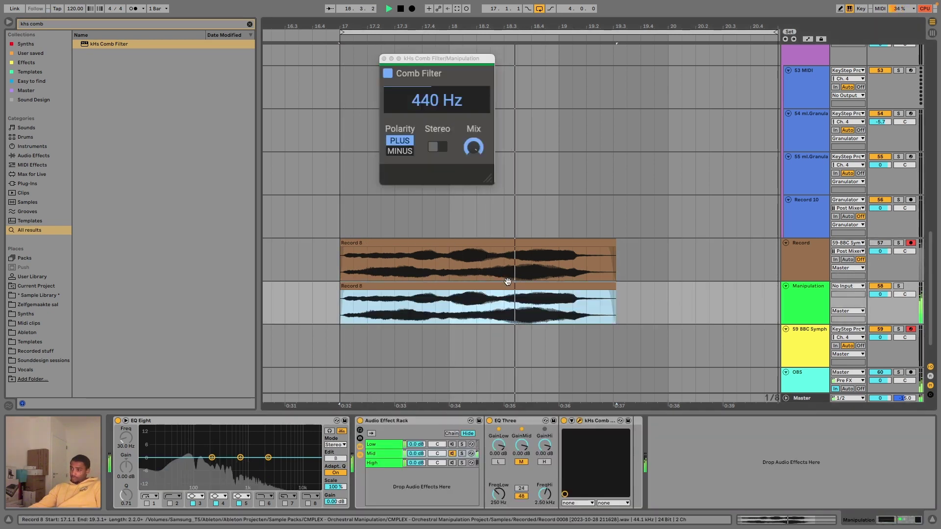
key("super+l")
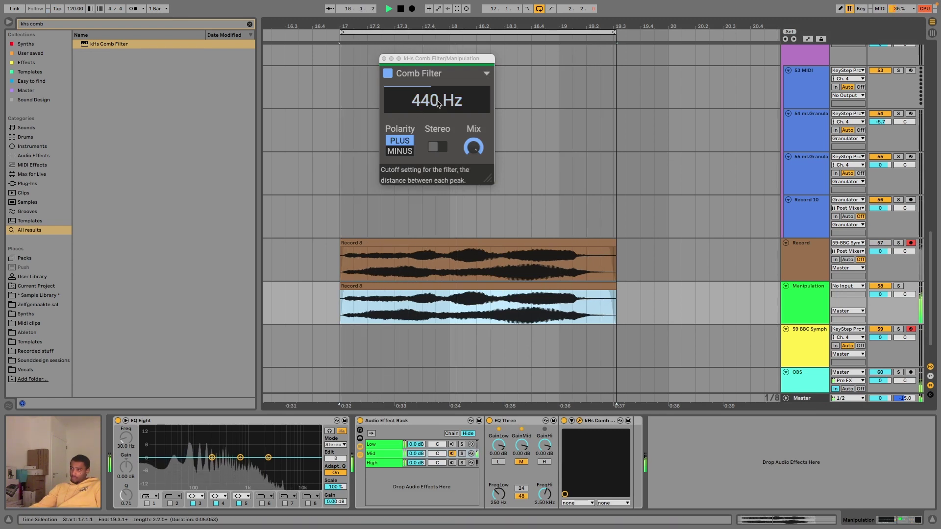
Try the Comb Filter at 220 Hz, comparing MINUS and PLUS polarity, and switch Stereo on.
left_click_drag(422, 107, 422, 133)
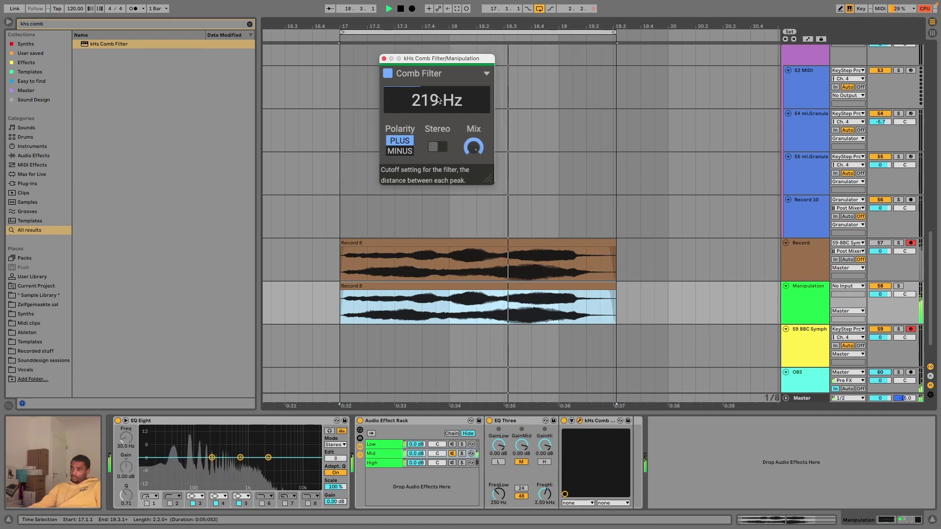
left_click(405, 151)
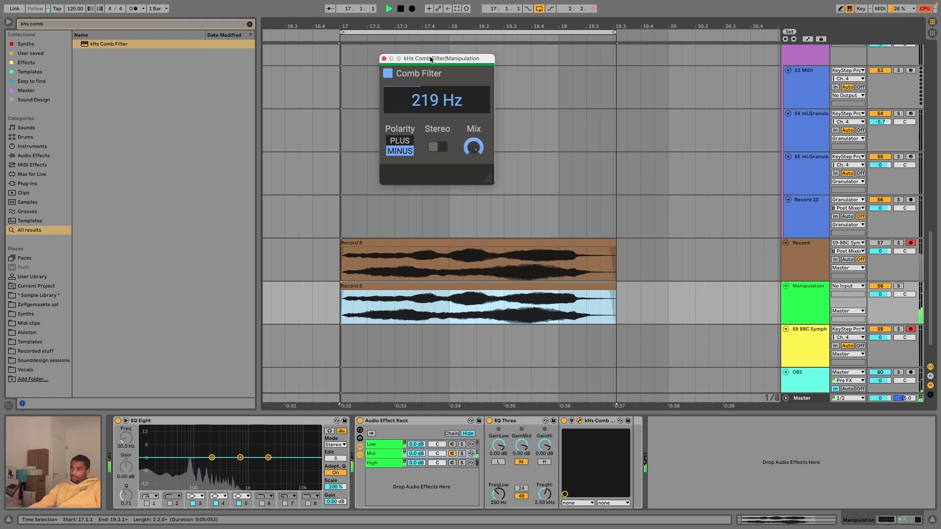
left_click_drag(430, 59, 415, 101)
left_click_drag(420, 146, 420, 146)
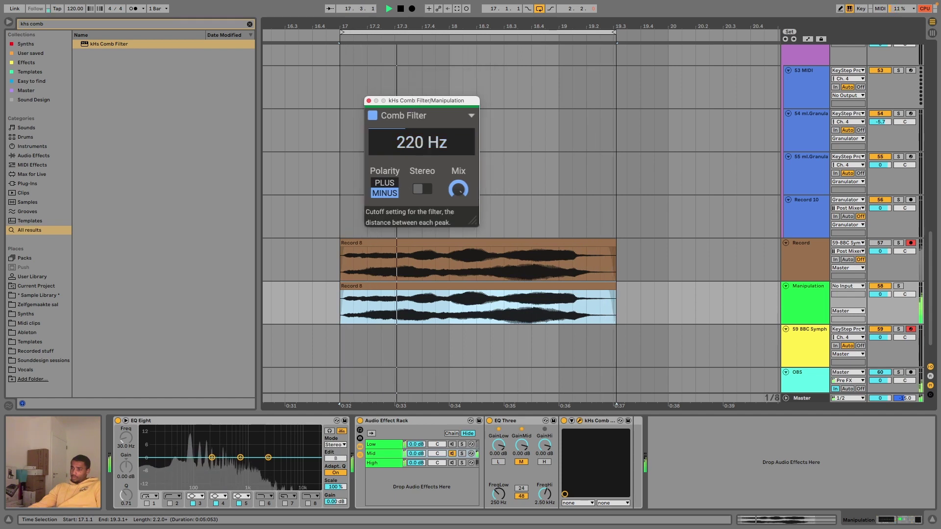
left_click(385, 182)
left_click(423, 190)
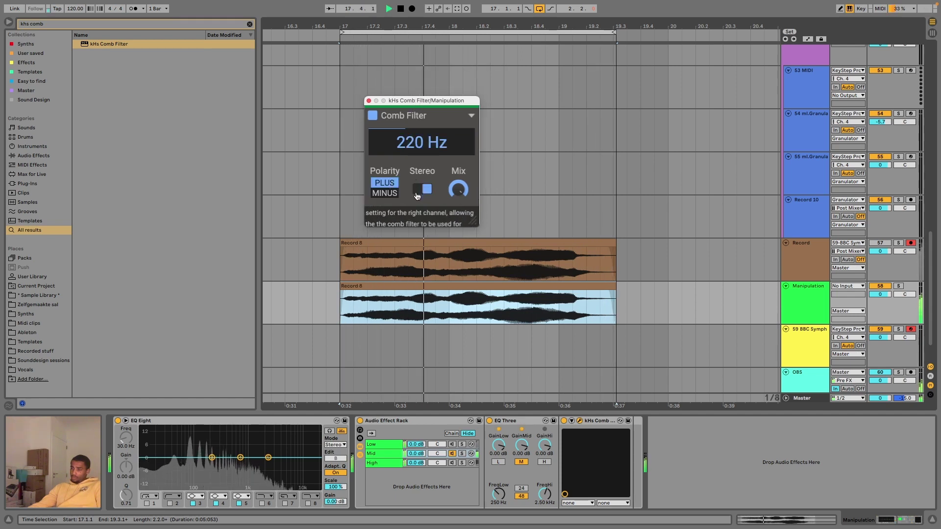
Try MINUS polarity, compare it with the Comb Filter bypassed, and return the polarity to PLUS.
left_click(390, 194)
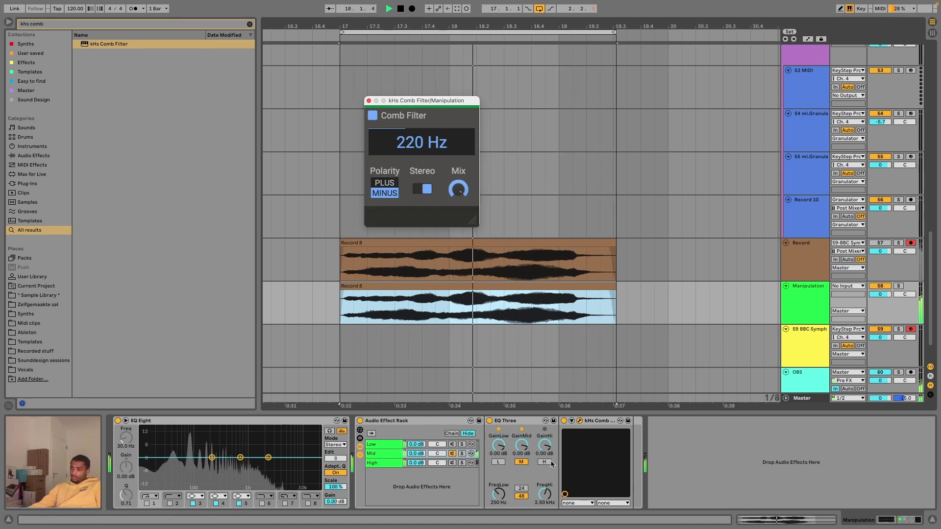
left_click(563, 421)
left_click(564, 422)
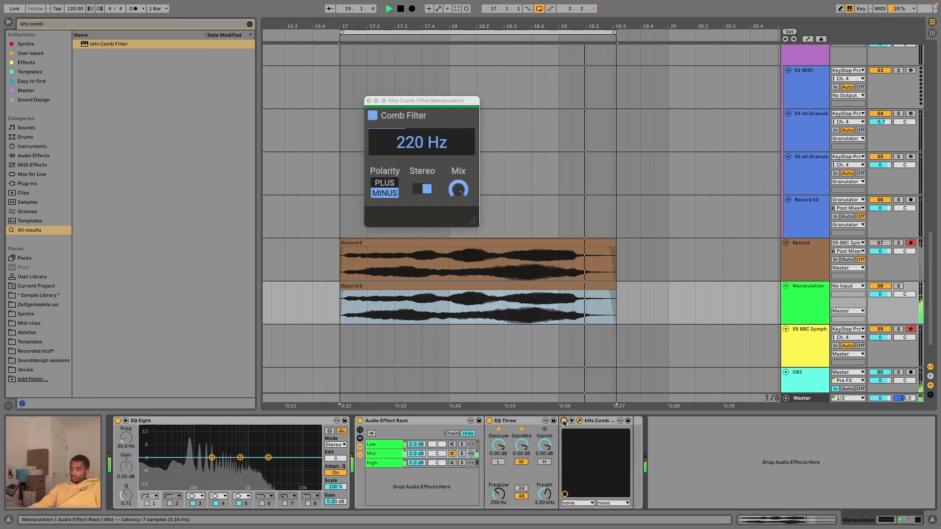
left_click(387, 183)
Set the Comb Filter to 20.0 Hz with Stereo off and the polarity at MINUS.
mouse_move(420, 193)
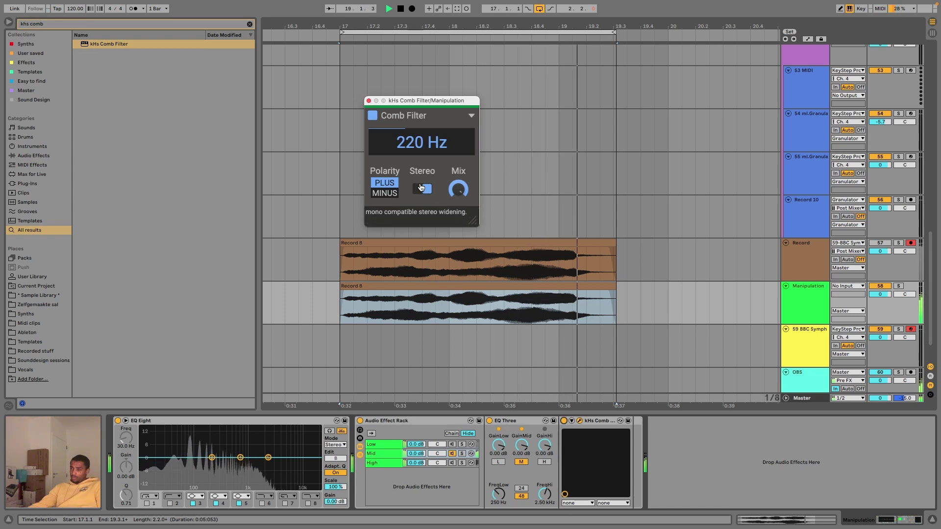
left_click_drag(425, 156, 424, 228)
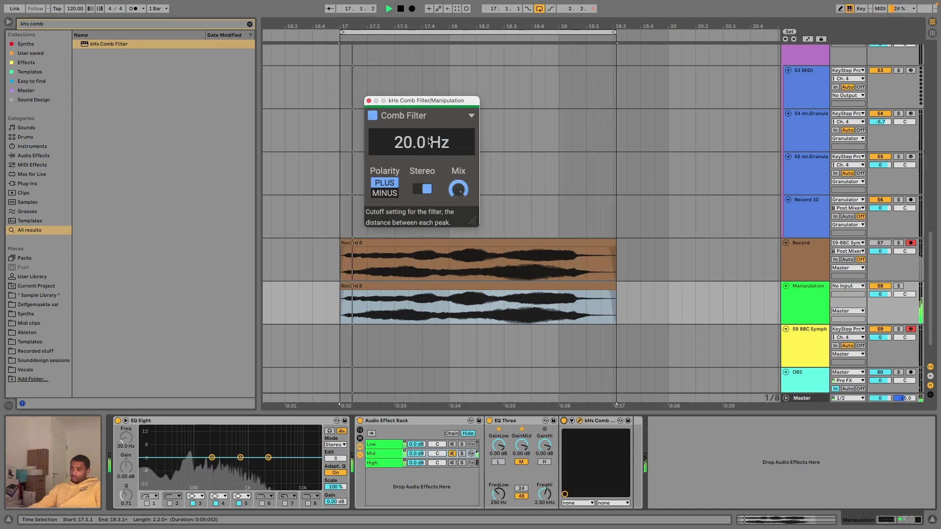
left_click(423, 189)
left_click(385, 193)
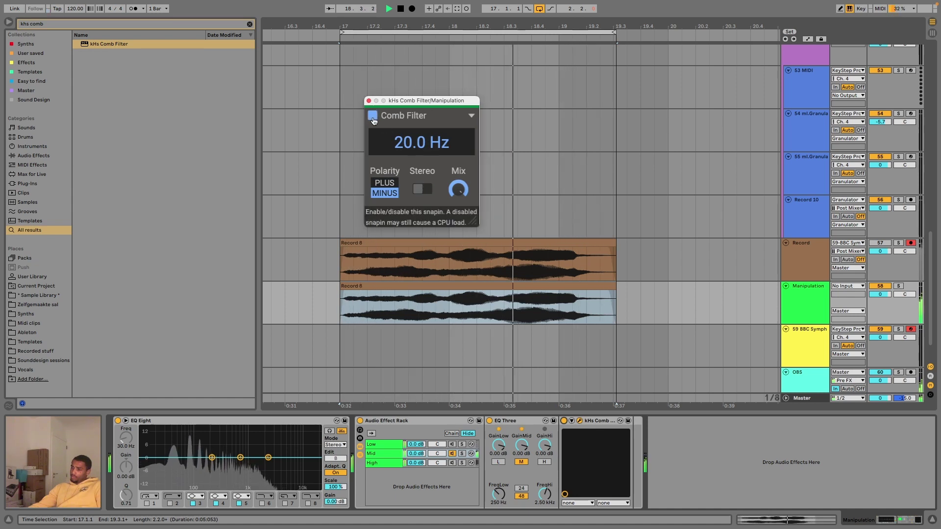
left_click(248, 25)
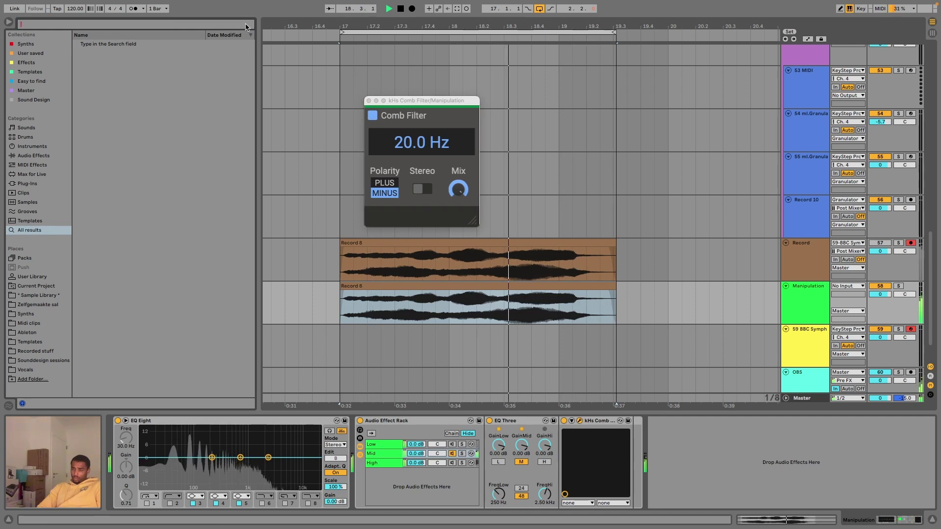
type("drum")
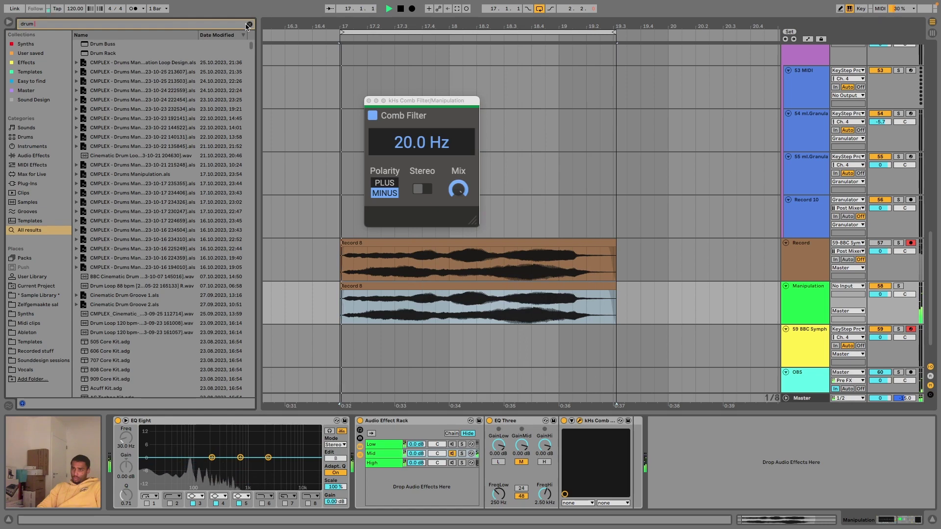
key("BackSpace")
key("BackSpace")
key("BackSpace")
key("BackSpace")
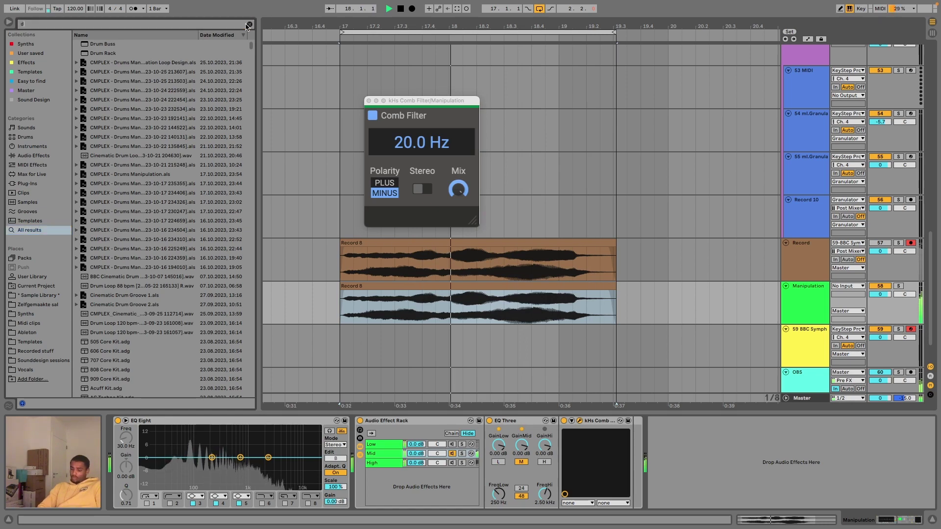
type("em")
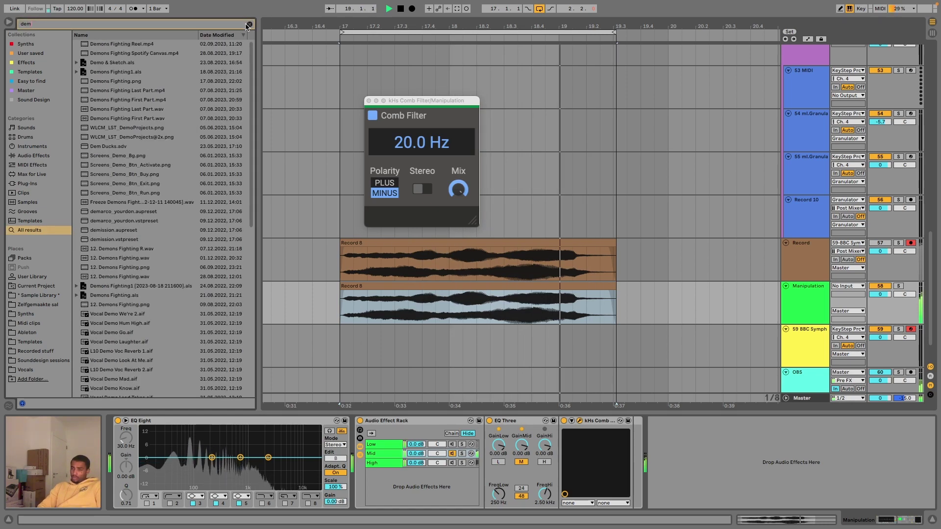
Search the browser for "freakshow", add Dumpster Fire after the Comb Filter on the Mid chain and open its window.
left_click(248, 24)
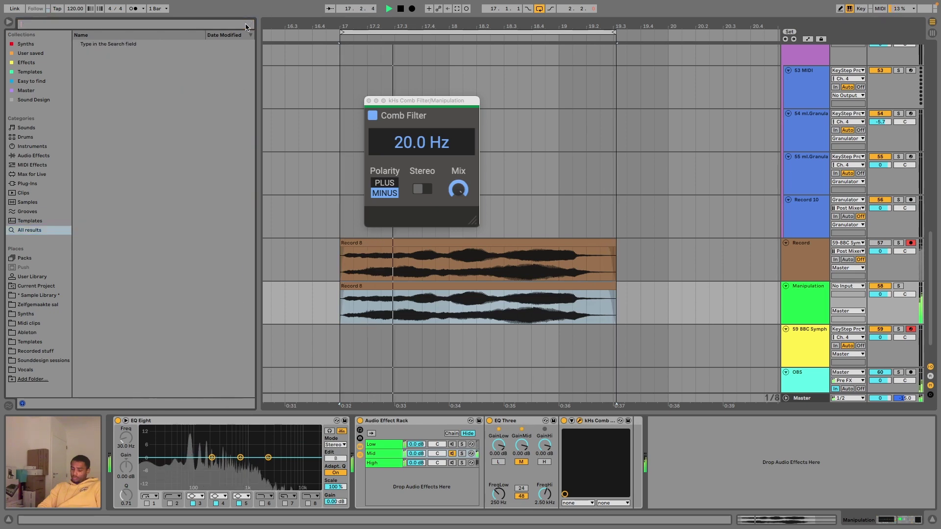
type("freakshow")
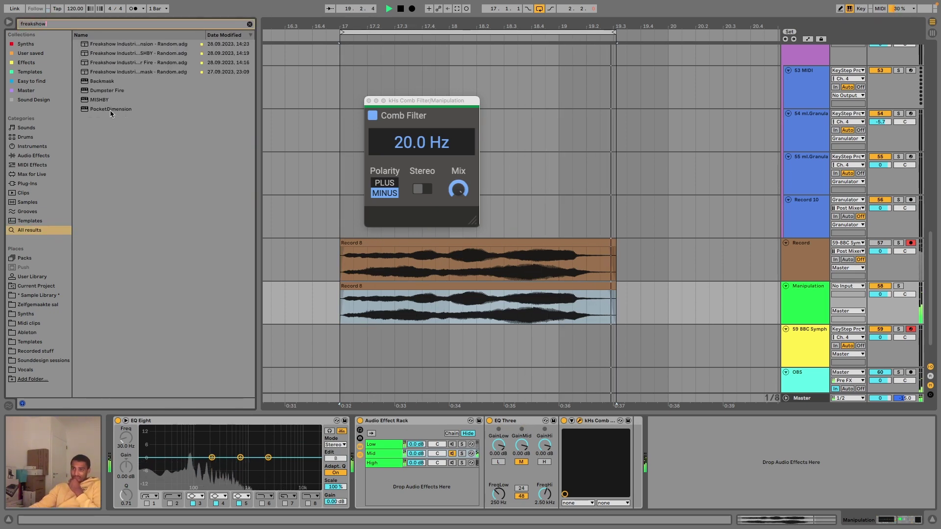
left_click_drag(106, 90, 632, 435)
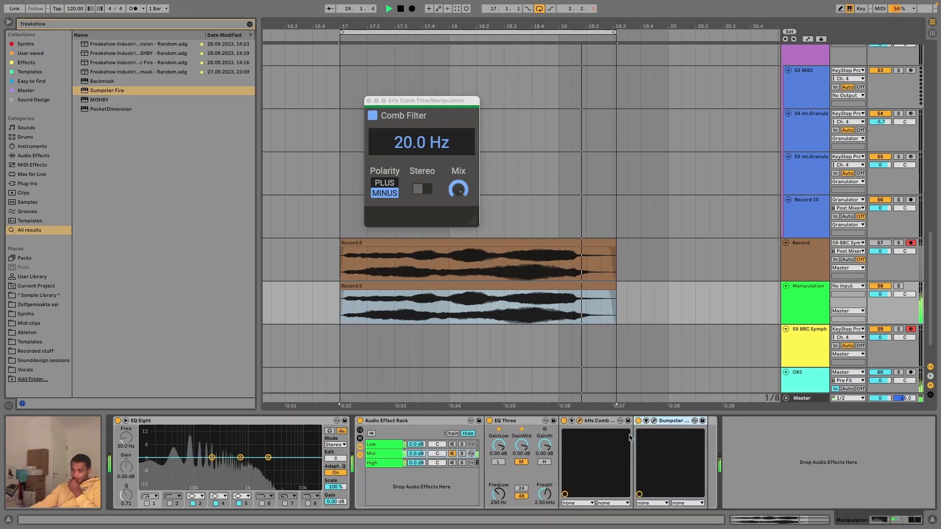
left_click(654, 422)
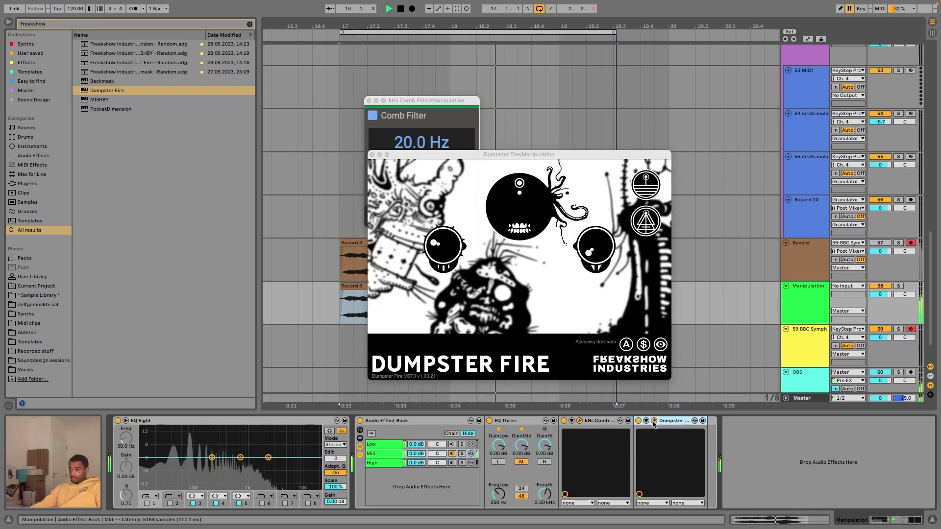
Shape the Mid chain's Dumpster Fire with its large and side knobs, and turn the Low and High chains on.
left_click_drag(527, 230, 516, 256)
mouse_move(460, 249)
left_mouse_down()
mouse_move(456, 224)
mouse_move(457, 238)
left_mouse_up()
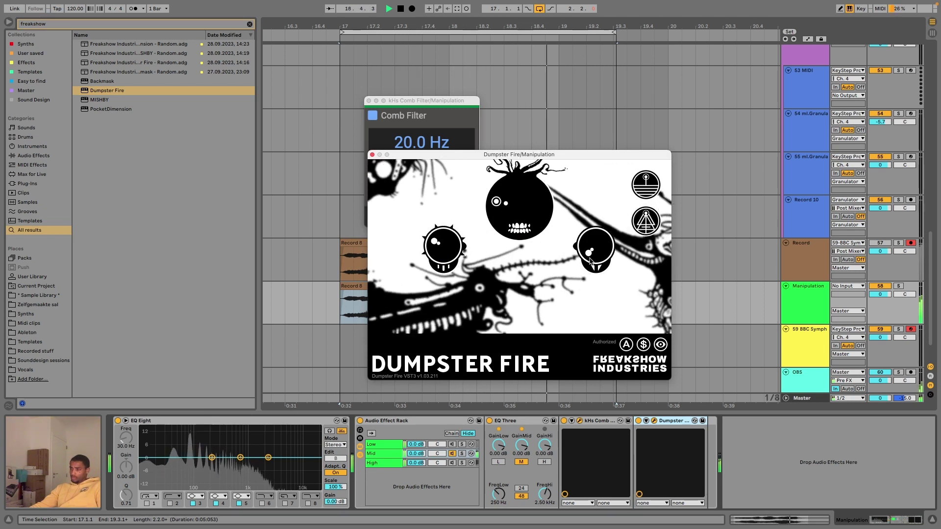
left_click_drag(590, 261, 617, 190)
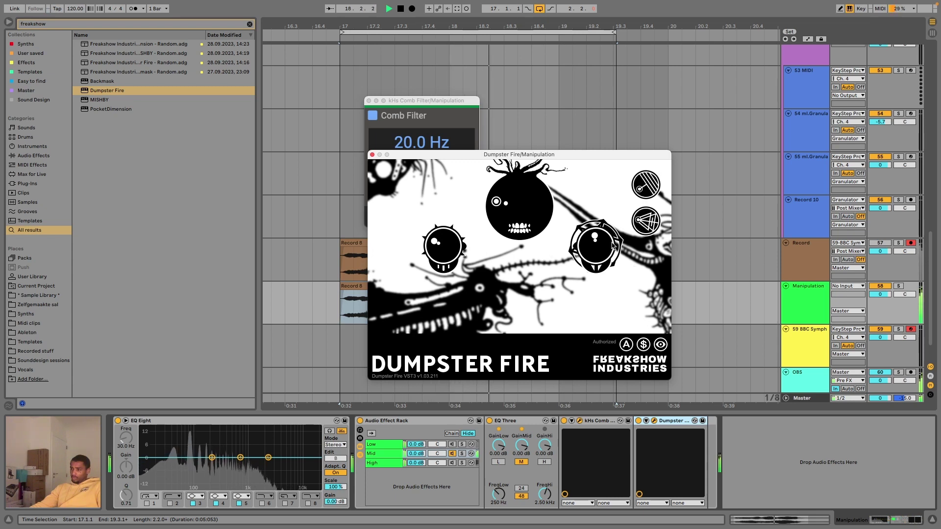
left_click(452, 444)
left_click(452, 463)
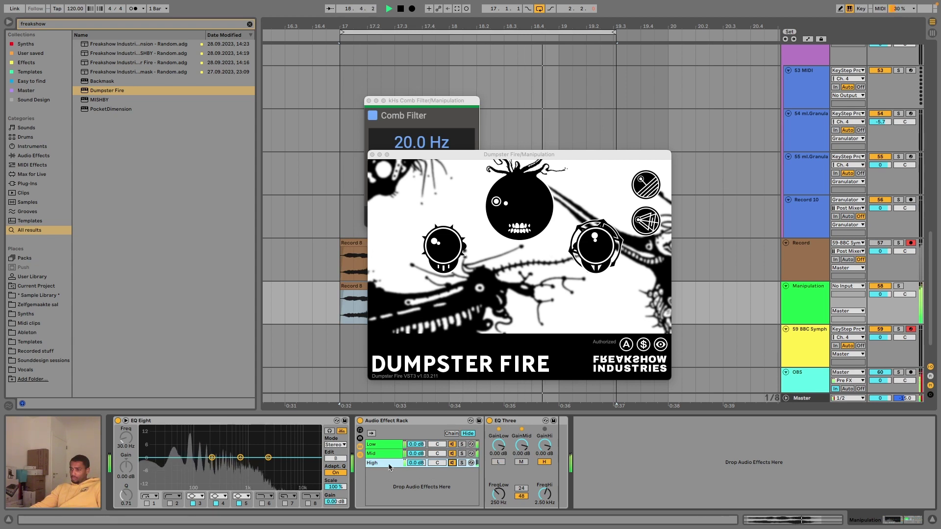
left_click(505, 249)
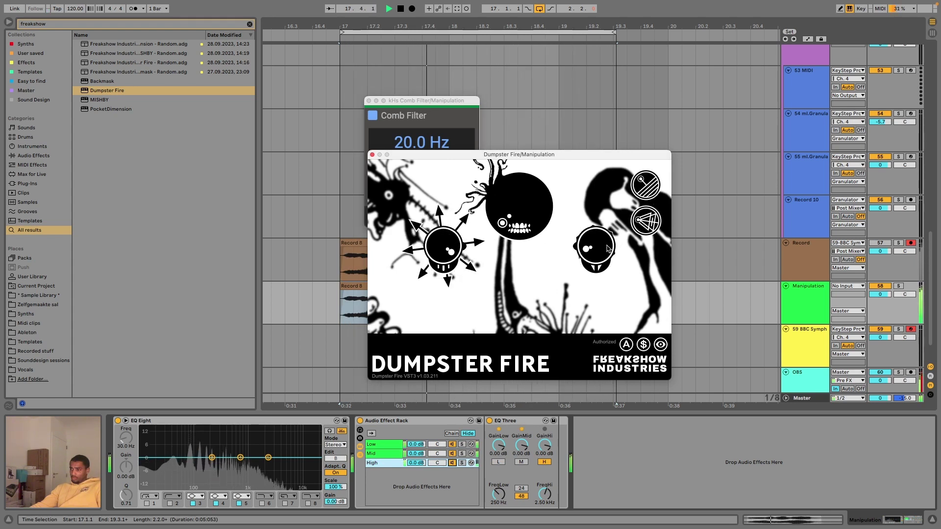
Add Dumpster Fire to the High chain, open its window and adjust its two small round controls.
left_click_drag(115, 91, 396, 463)
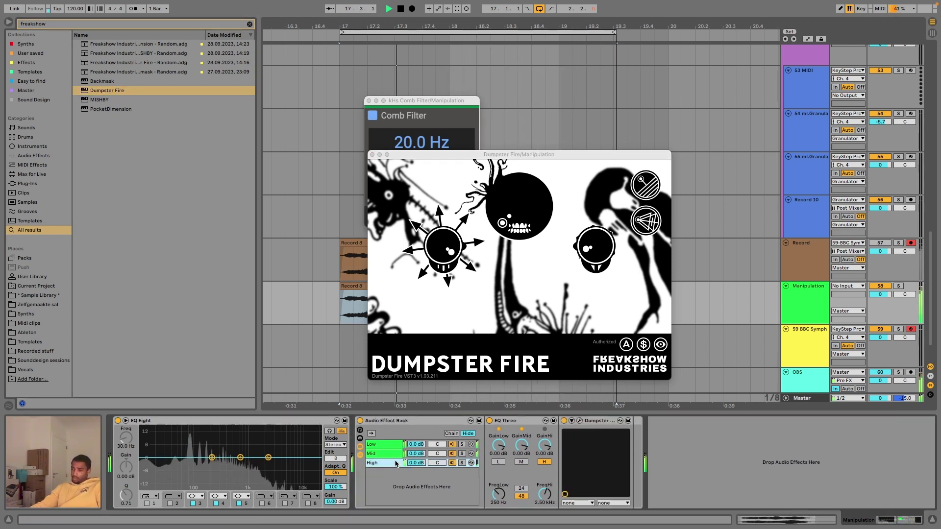
left_click(580, 421)
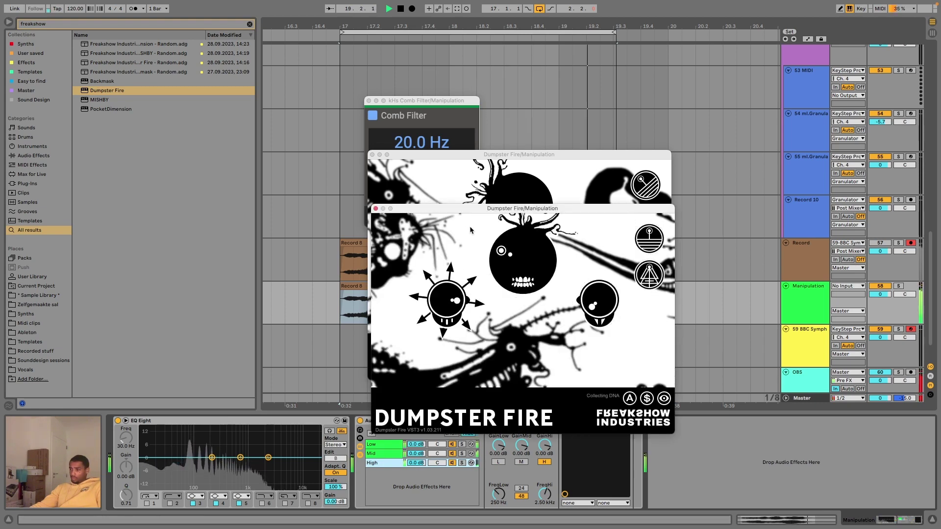
left_click(654, 239)
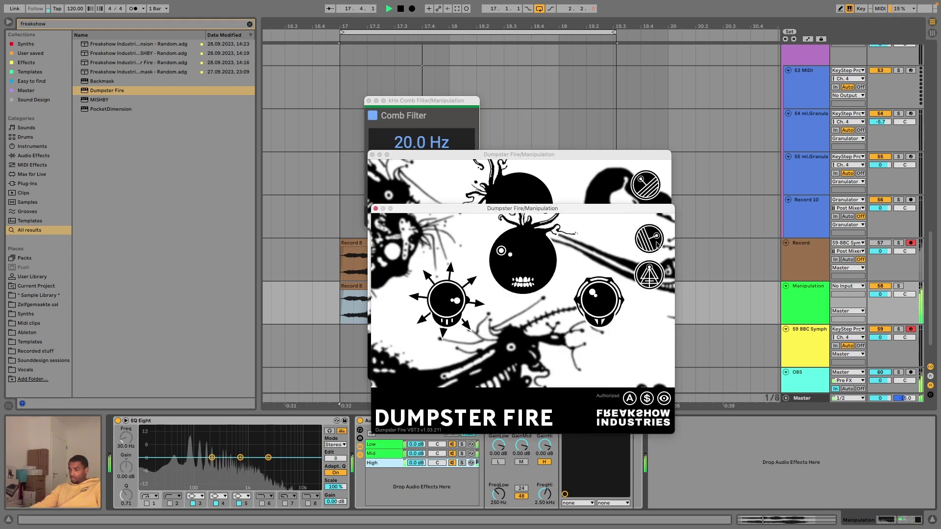
left_click(660, 276)
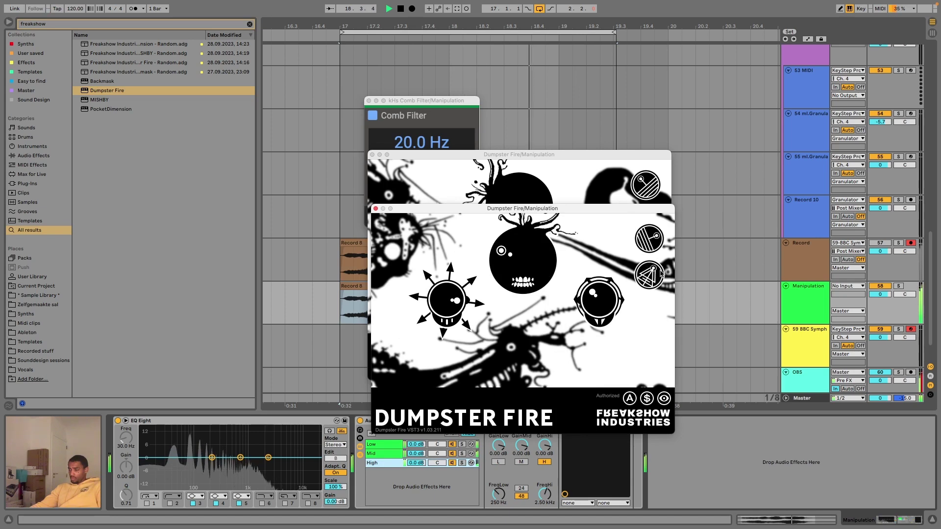
Place the two Dumpster Fire windows side by side and adjust the knobs of the High chain's instance.
left_click_drag(406, 209, 541, 136)
left_click_drag(424, 151, 266, 137)
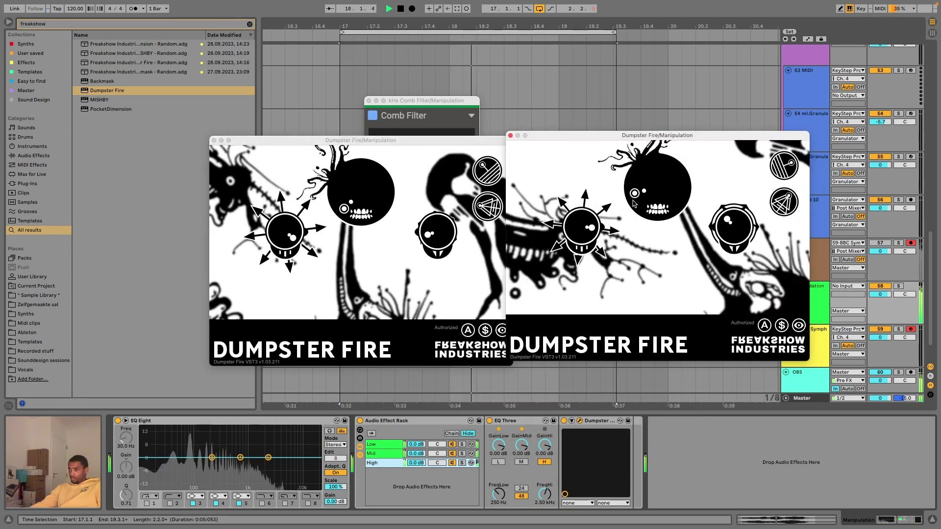
left_click(672, 131)
left_click_drag(627, 132, 584, 134)
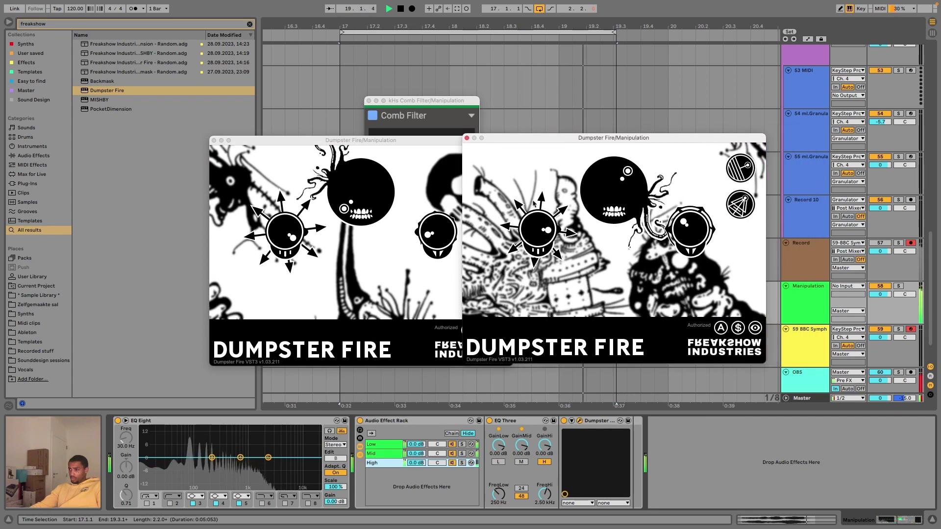
left_click_drag(527, 269, 543, 250)
left_click_drag(651, 243, 693, 201)
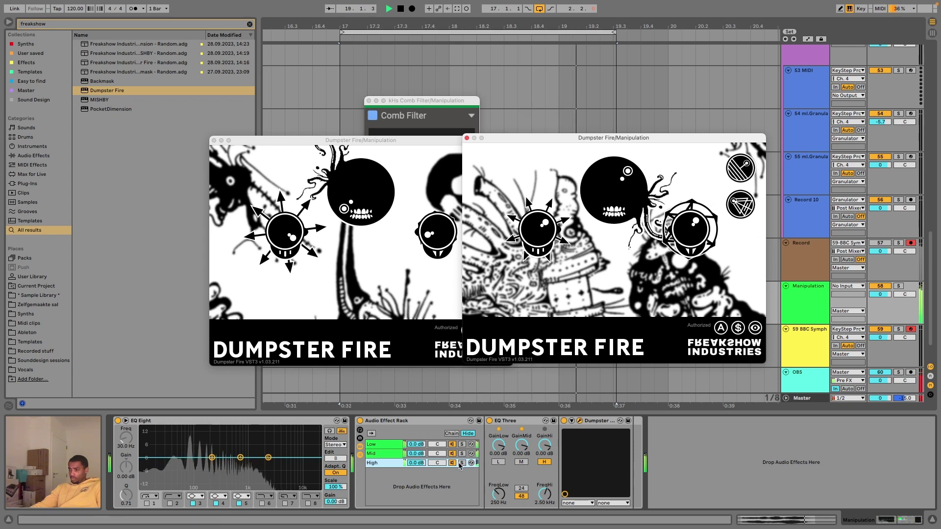
Solo the High chain, search for "prism" and add the UNPLUG Prisma - Random rack after its Dumpster Fire.
left_click(461, 463)
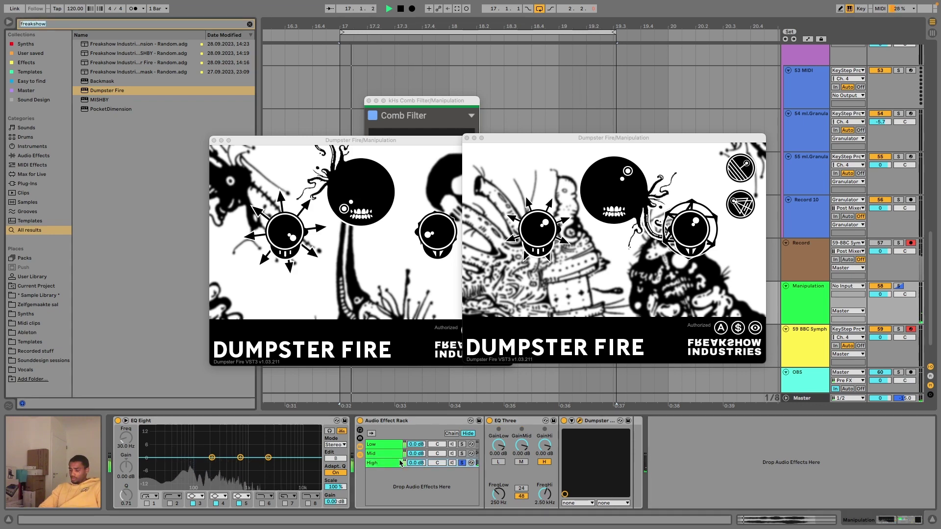
key("super+f")
type("prism")
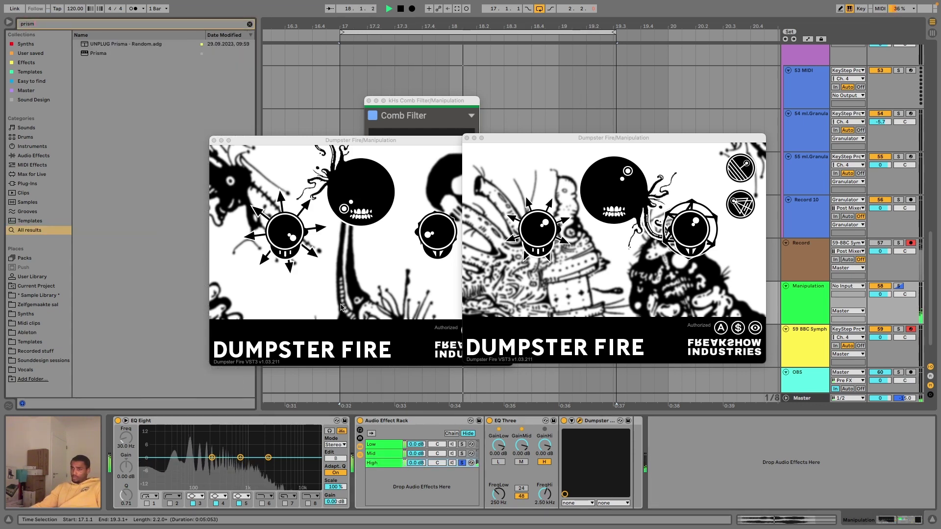
left_click_drag(117, 44, 392, 463)
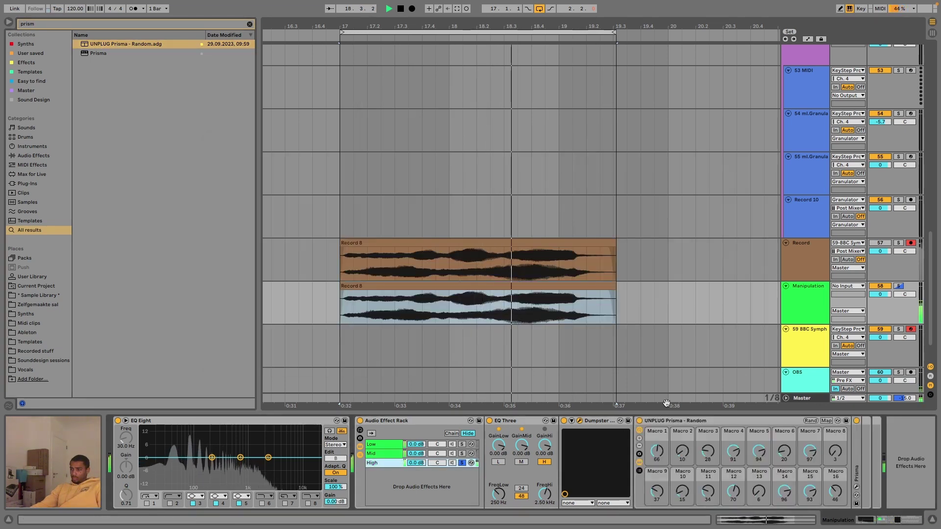
Randomize the Prisma rack's macros three times and take the High chain out of solo.
left_click(811, 421)
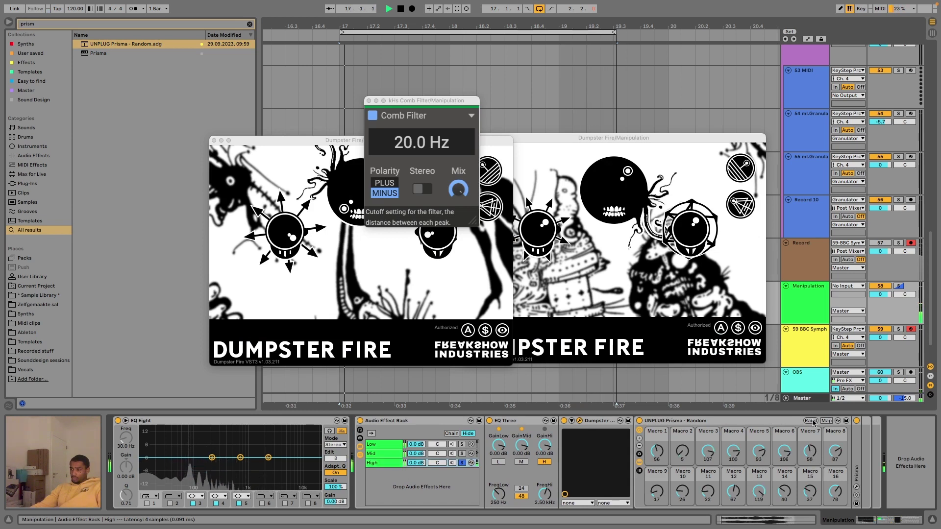
left_click(812, 422)
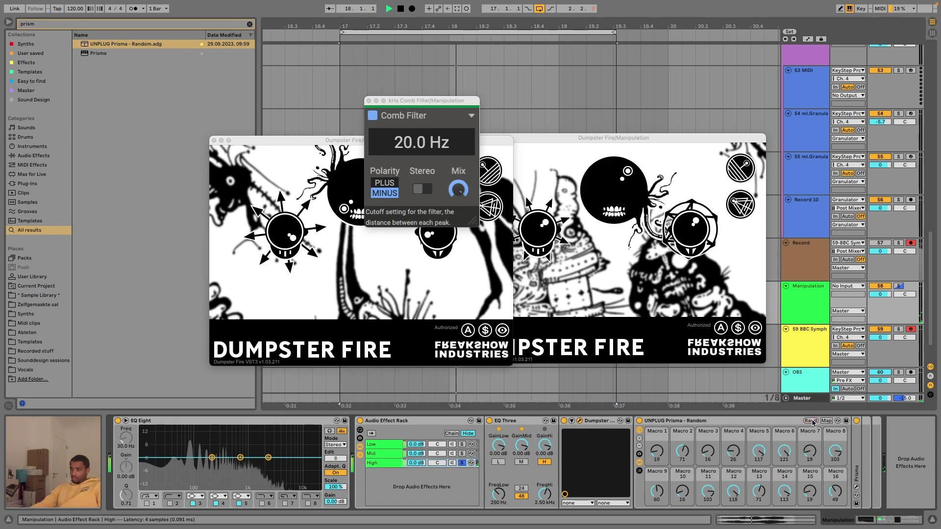
left_click(812, 422)
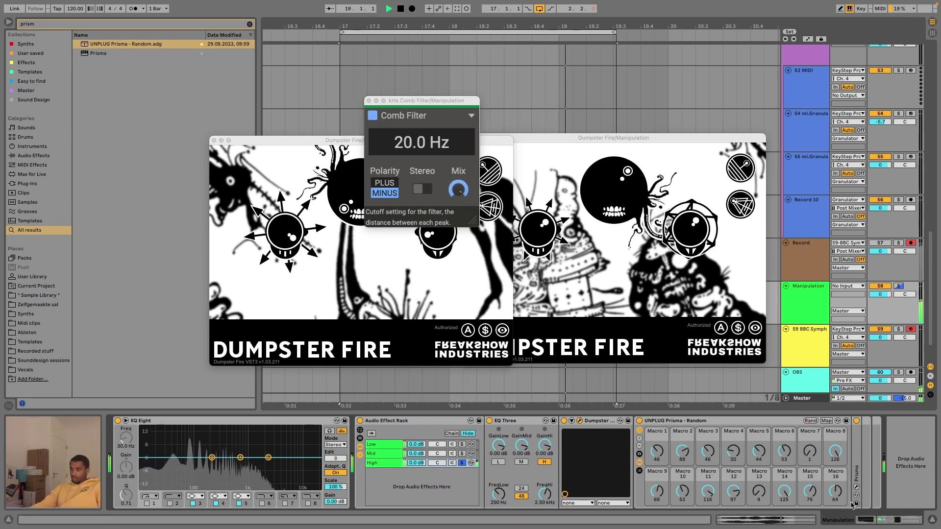
left_click(462, 463)
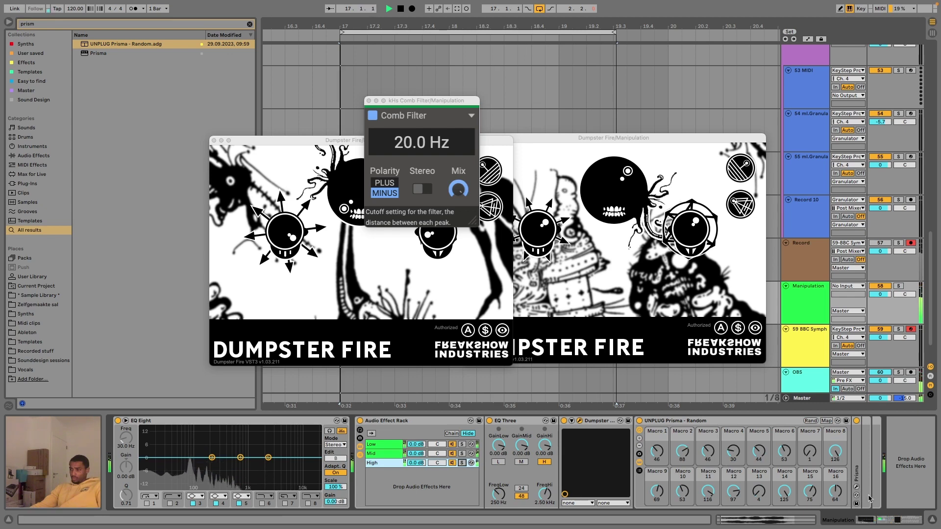
Open the Prisma plug-in window, move it clear of the device chain and randomize the rack's macros repeatedly.
left_click(857, 487)
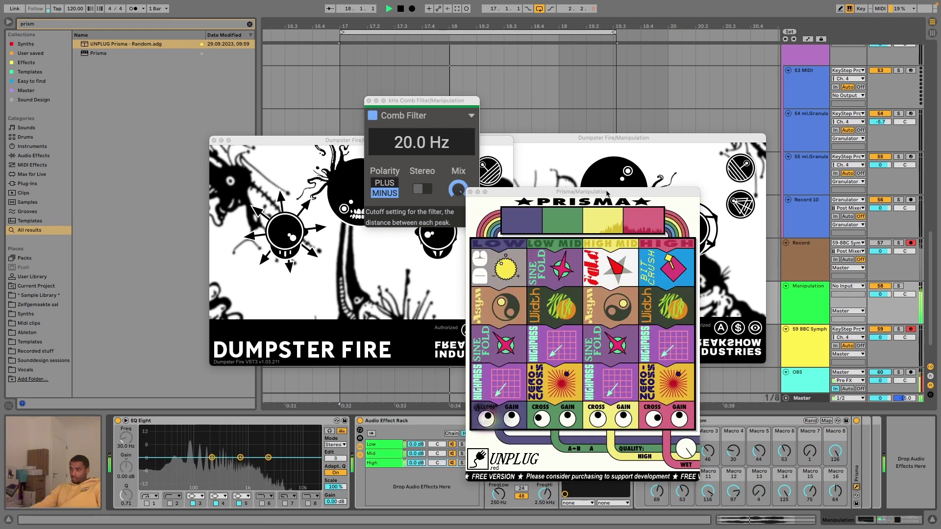
left_click_drag(608, 192, 626, 103)
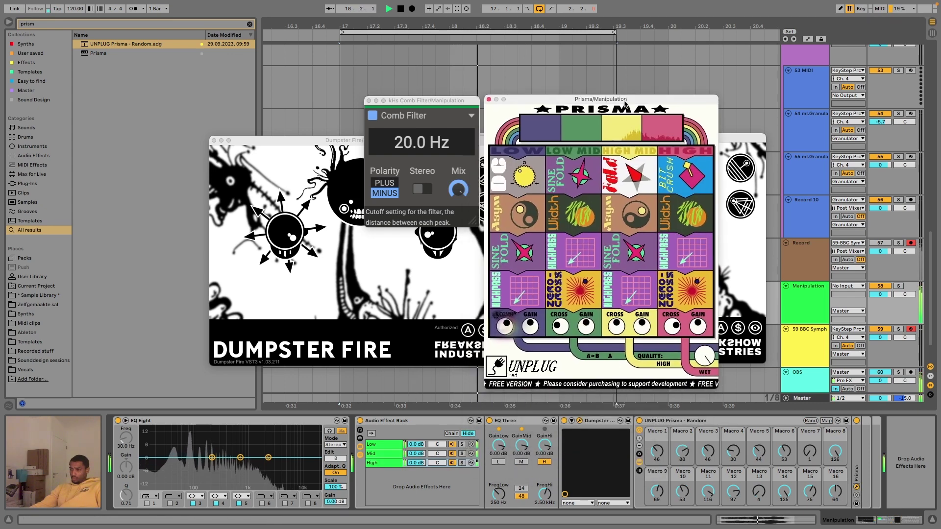
left_click(811, 421)
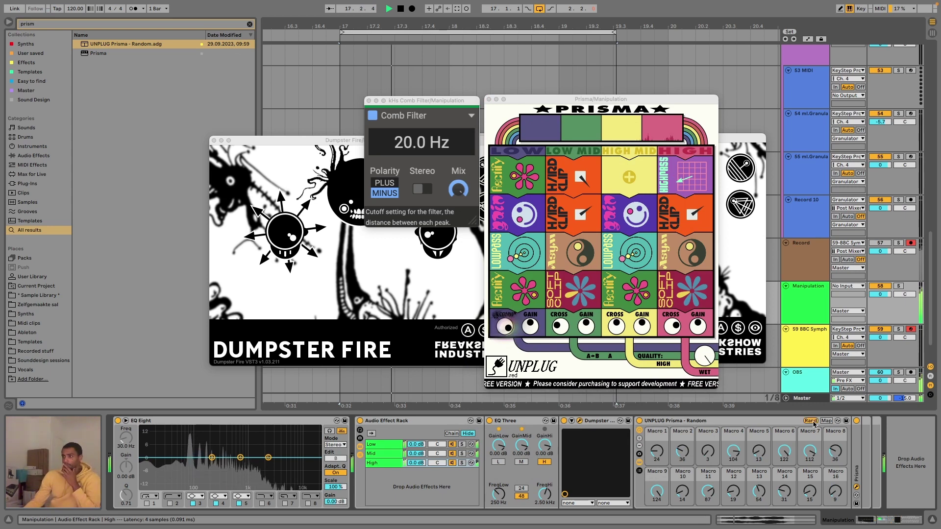
left_click(812, 421)
left_click(812, 421)
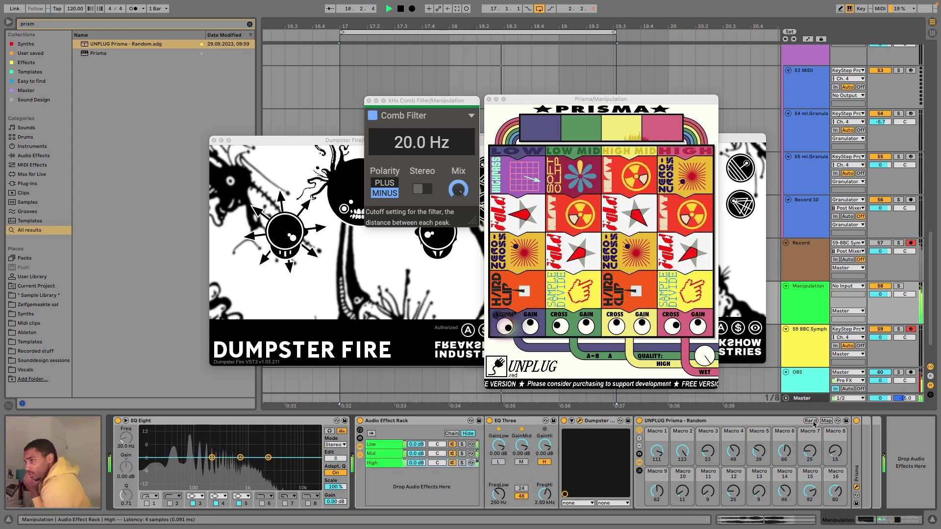
left_click(811, 421)
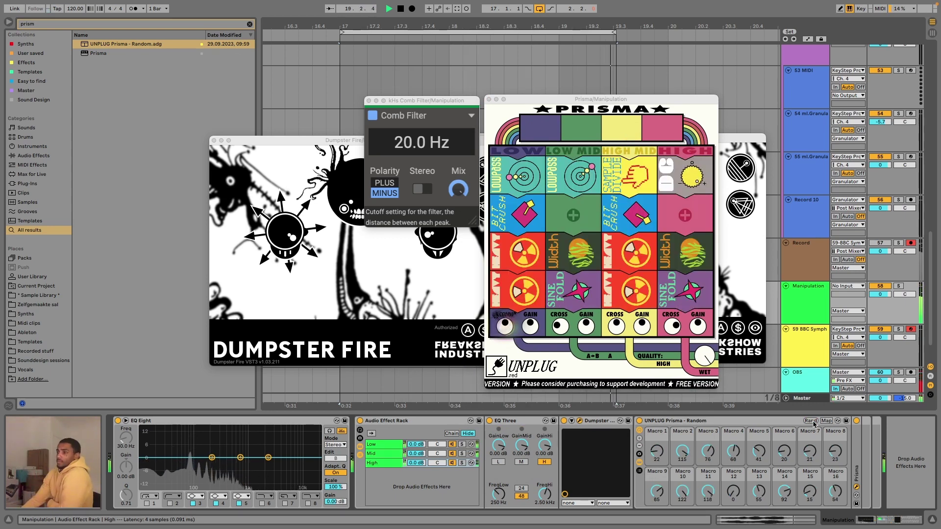
left_click(811, 421)
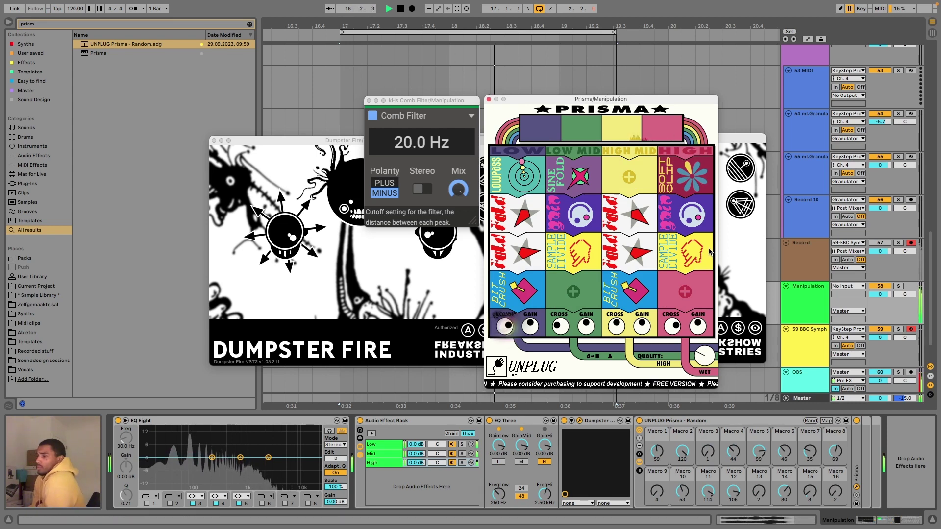
Add Bit Crush to the empty fourth slot of Prisma's High band.
left_click(684, 292)
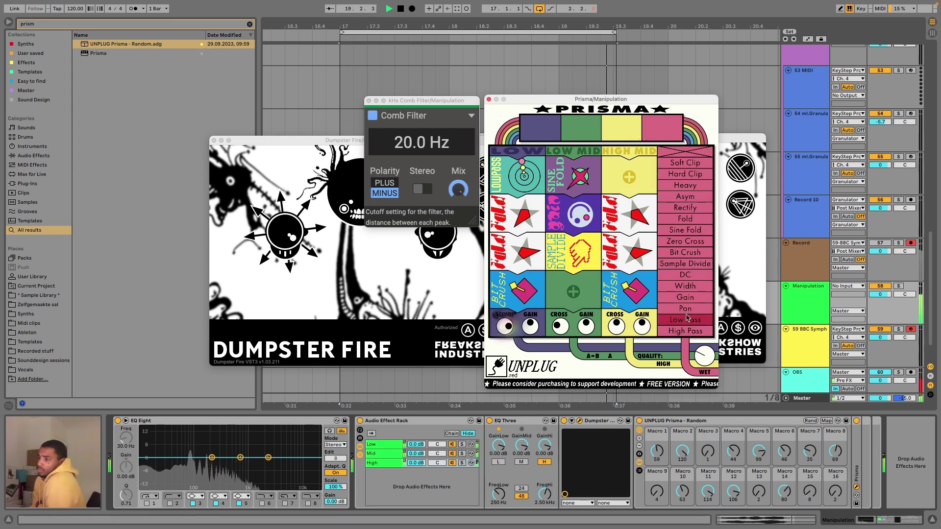
left_click(687, 253)
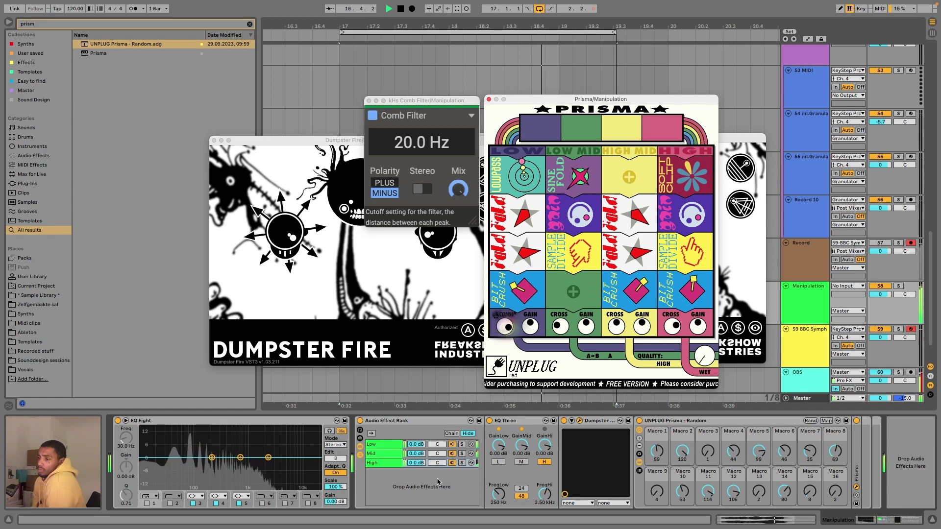
Bypass the UNPLUG Prisma - Random rack and lower the High chain's volume to -12.7 dB.
left_click(640, 421)
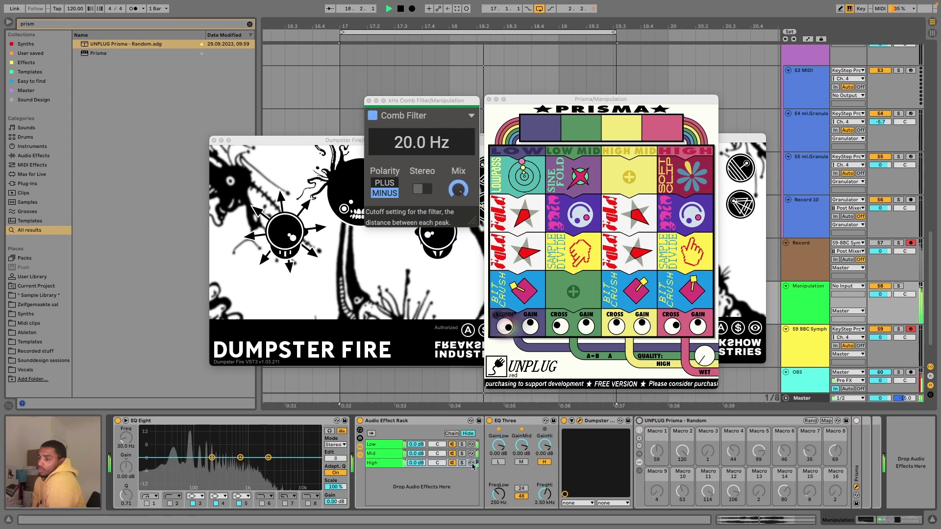
left_click_drag(419, 463, 419, 480)
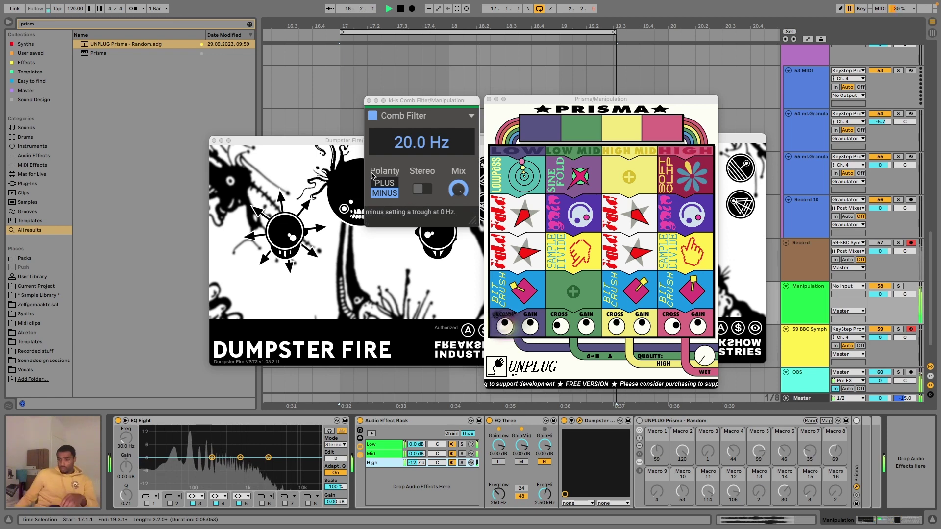
Toggle the Comb Filter on the Mid chain, close that chain's Dumpster Fire window and stop playback.
left_click(382, 453)
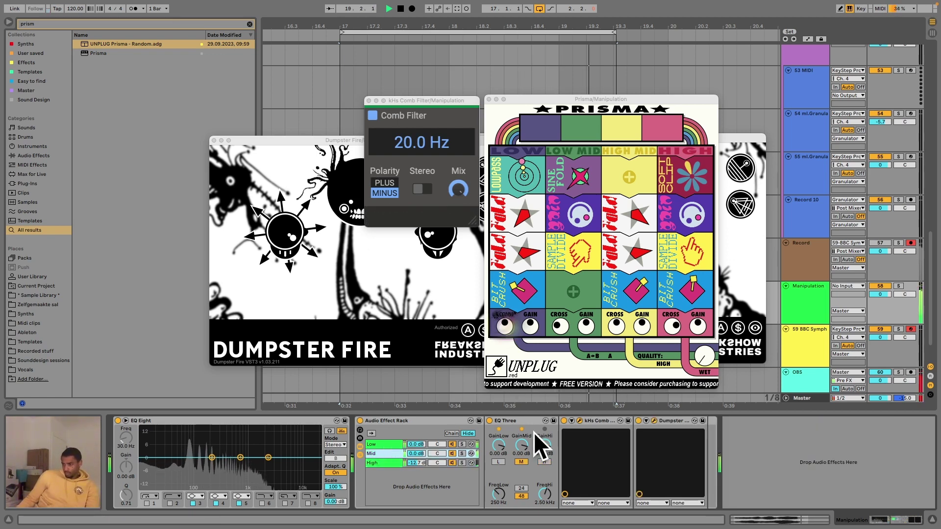
left_click(564, 422)
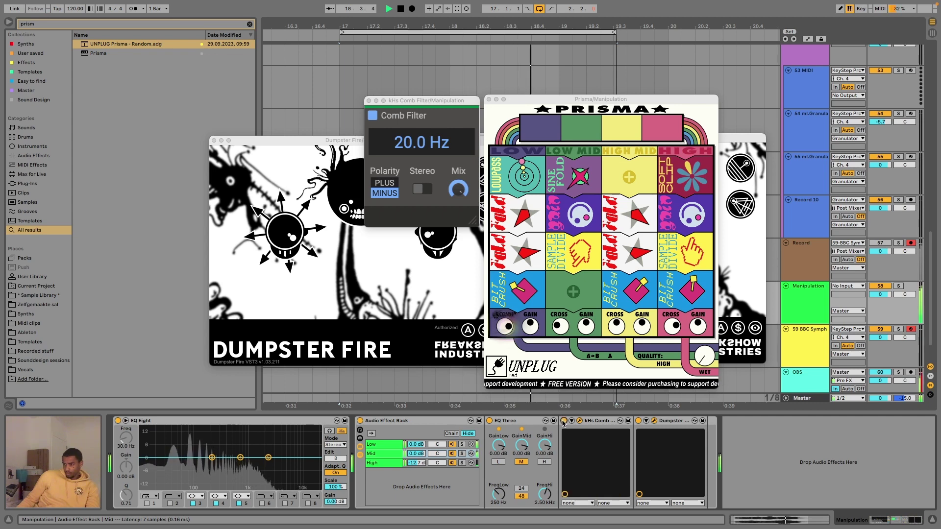
left_click(214, 141)
key("space")
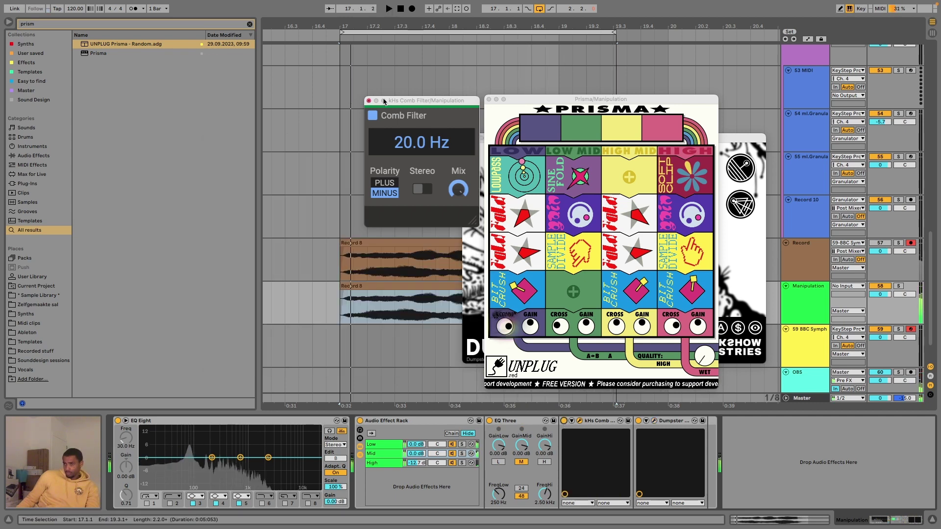
Close the Comb Filter, Prisma and Dumpster Fire plug-in windows.
left_click(370, 101)
left_click(489, 99)
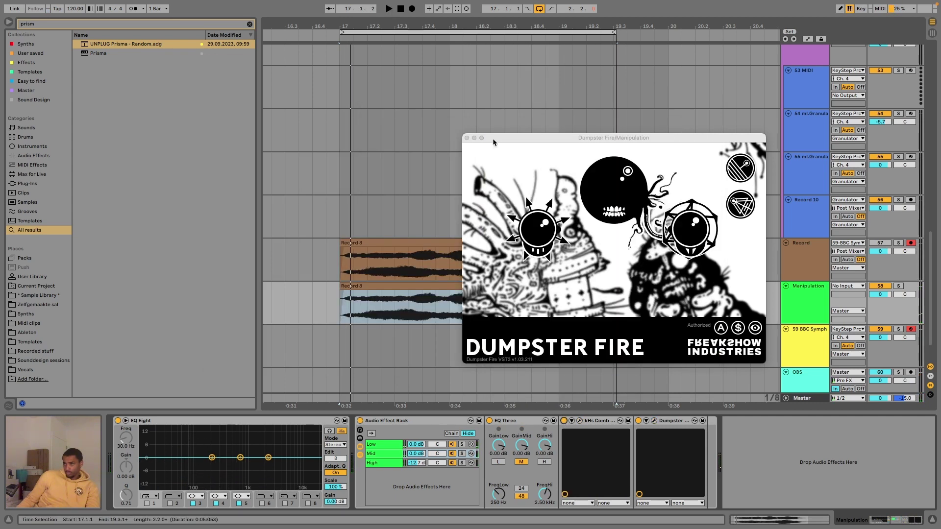
left_click(467, 139)
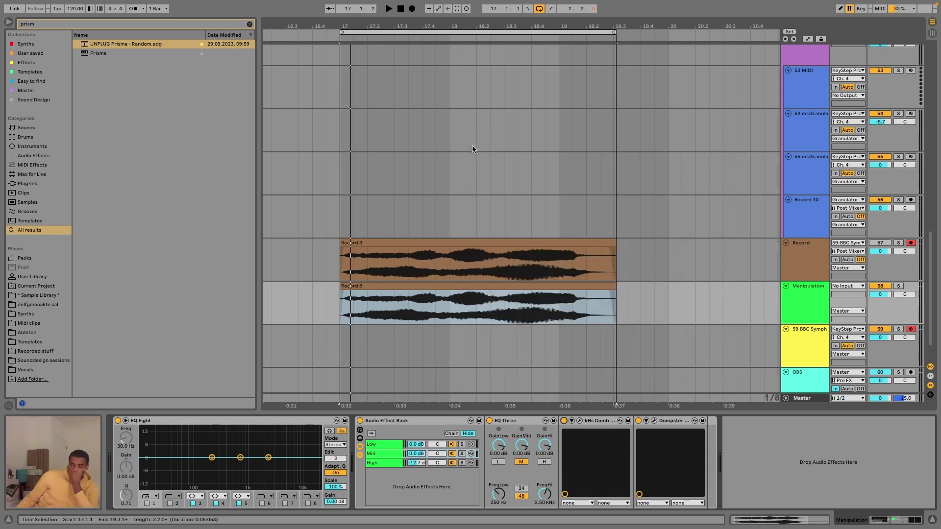
Search the browser for "final" and load Sample Finalization.adg at the end of the Manipulation track's device chain.
left_click(738, 292)
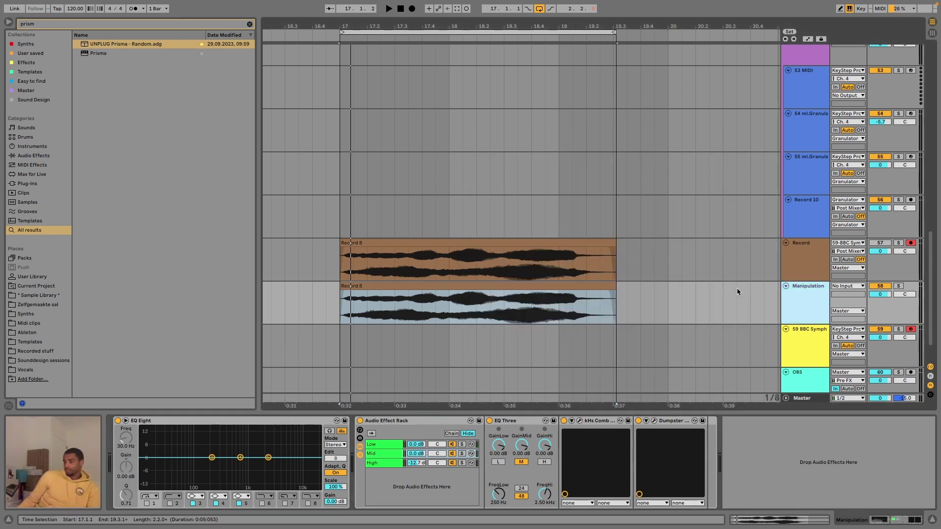
left_click(743, 473)
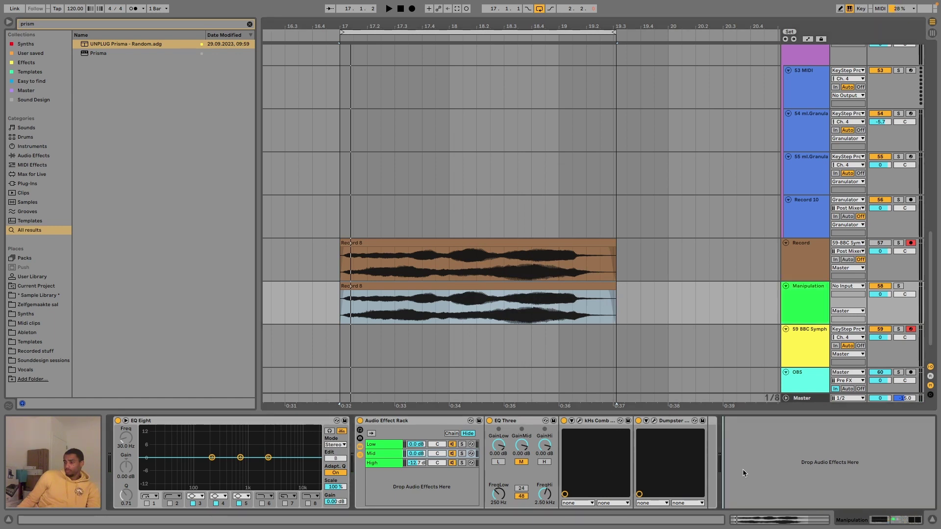
key("ctrl+f")
type("final")
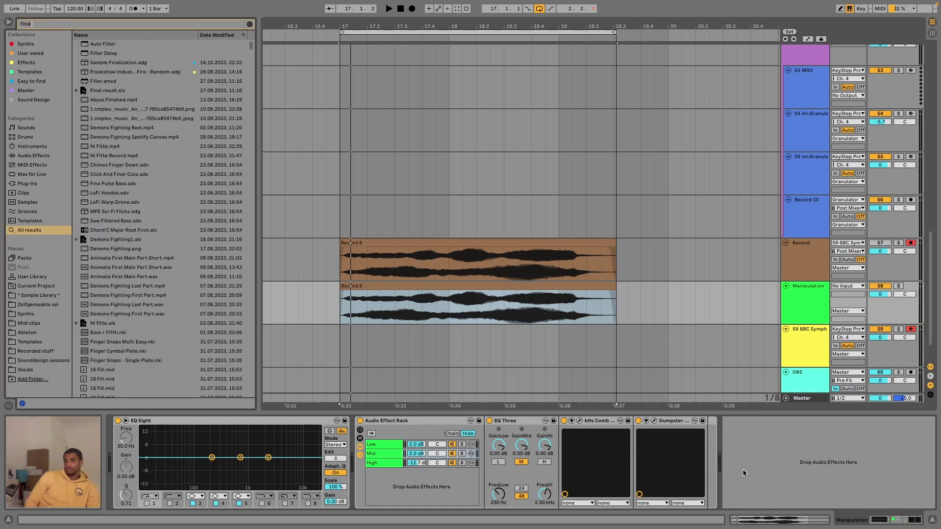
key("Down")
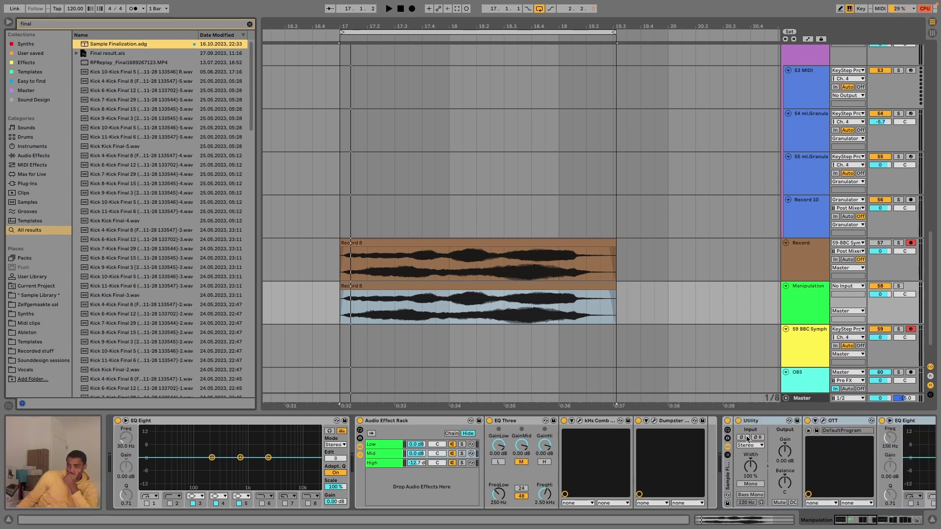
Open the finalization rack's OTT window during playback, move it clear of the devices and set Depth to 37%.
scroll(747, 439, "right", 5)
left_click(617, 425)
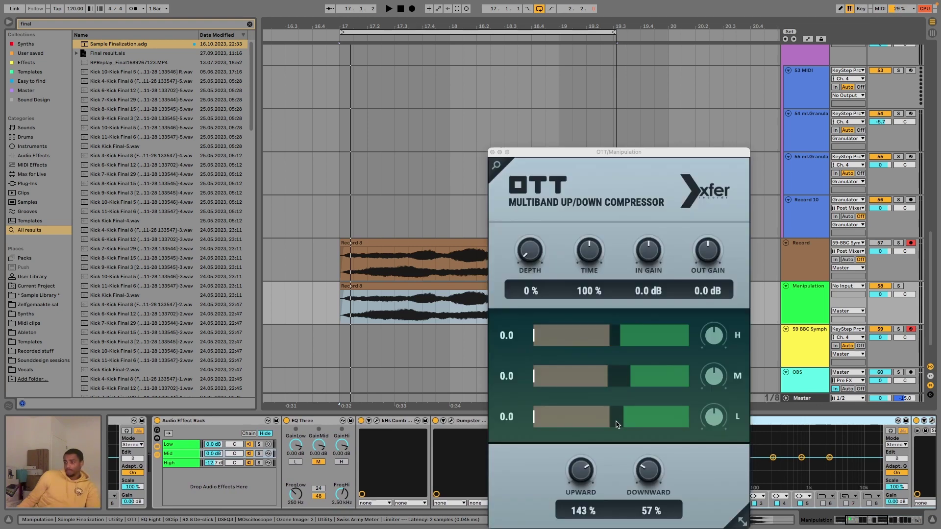
key("space")
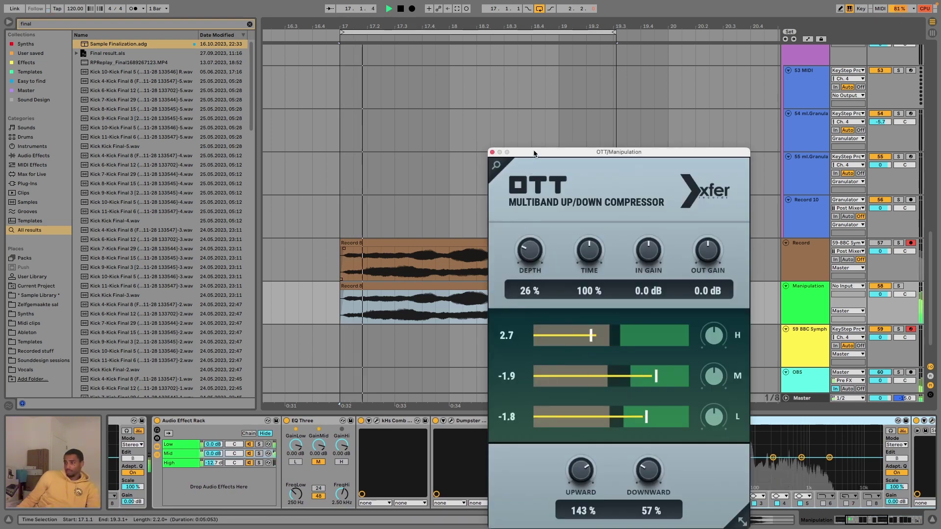
left_click_drag(534, 152, 424, 81)
left_click_drag(422, 177, 423, 167)
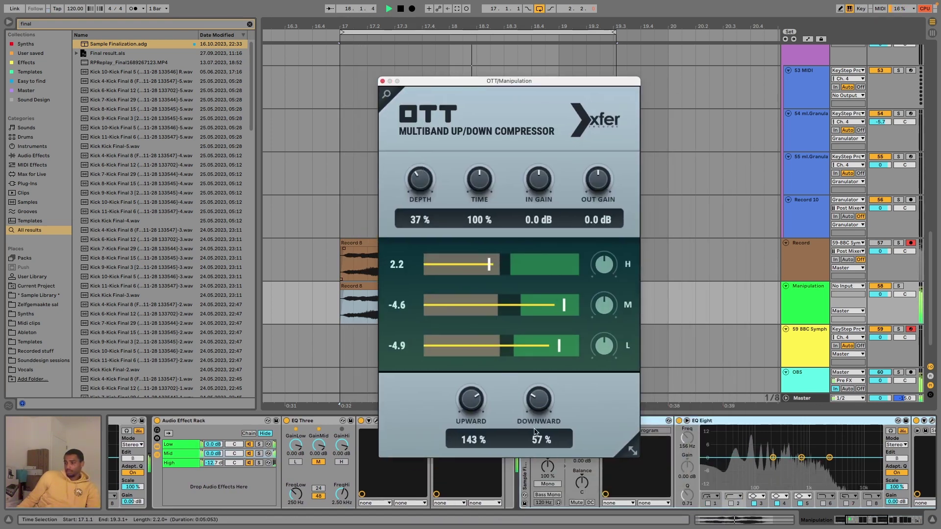
Try different OTT compression amounts, settle on Upward 140% and Downward 44%, and move the window above the device chain.
left_click_drag(539, 400, 531, 421)
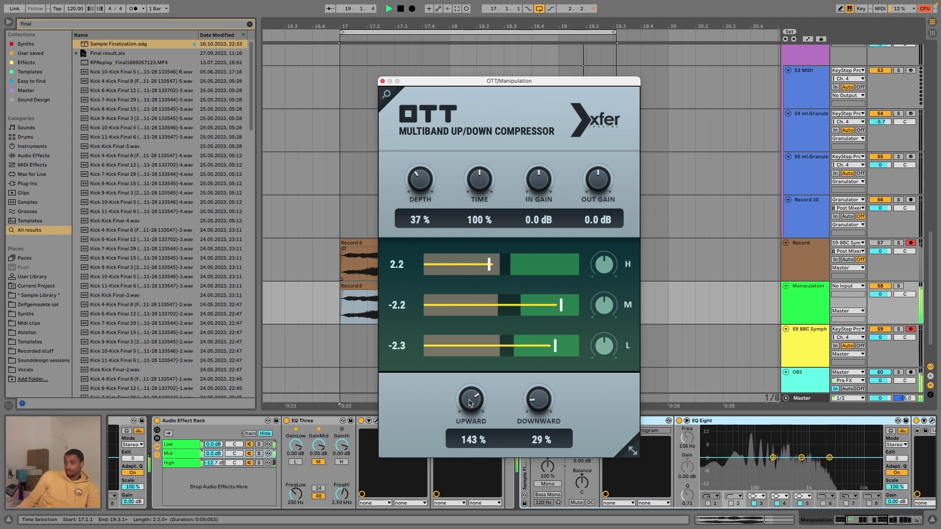
left_click_drag(469, 403, 488, 361)
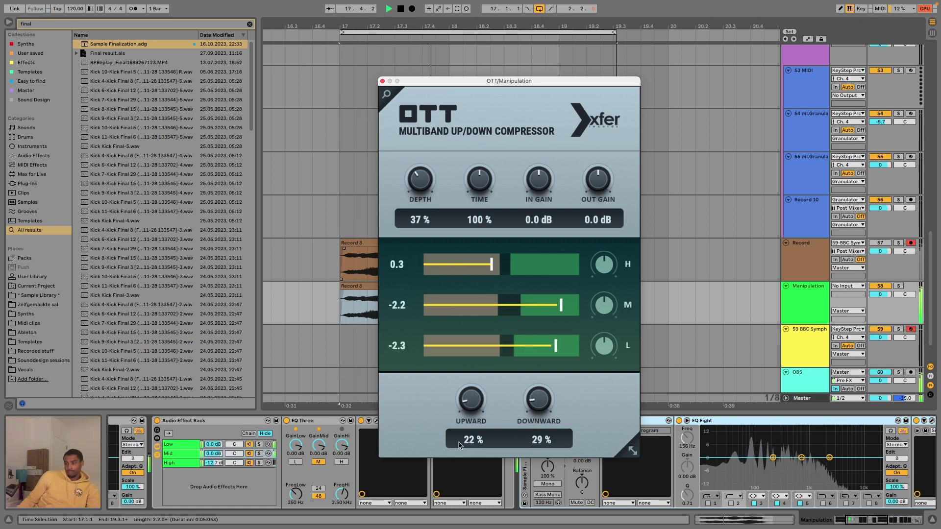
left_click_drag(460, 445, 468, 397)
left_click_drag(534, 401, 535, 394)
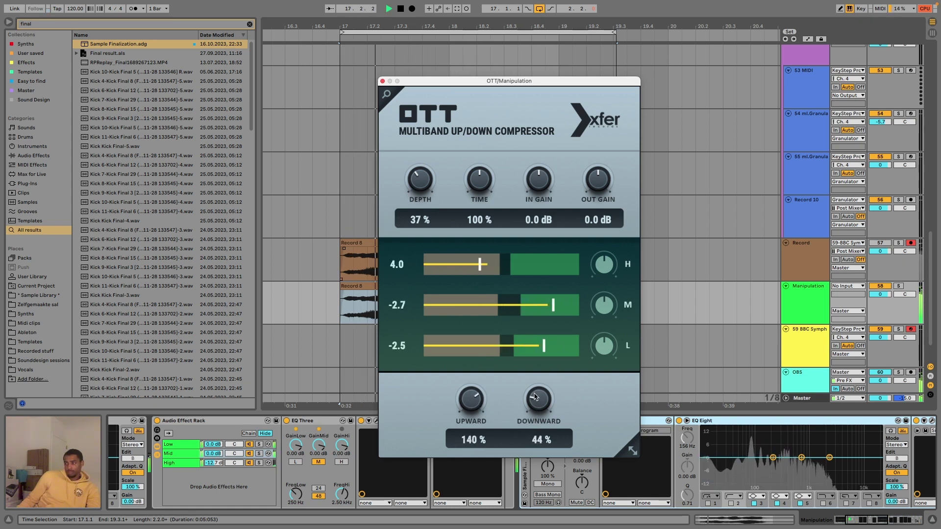
left_click_drag(534, 80, 542, 41)
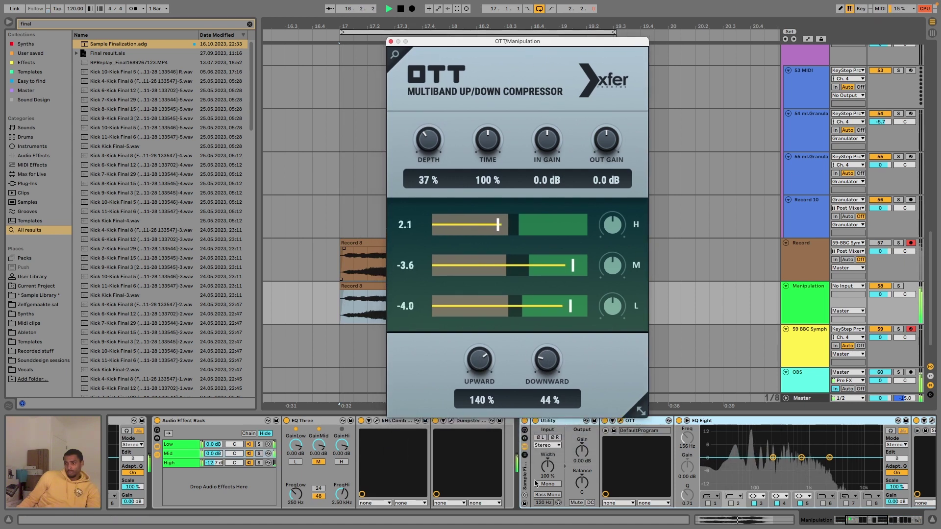
Set the gain of the Utility before OTT to -5 dB and restart playback.
key("space")
key("super+f")
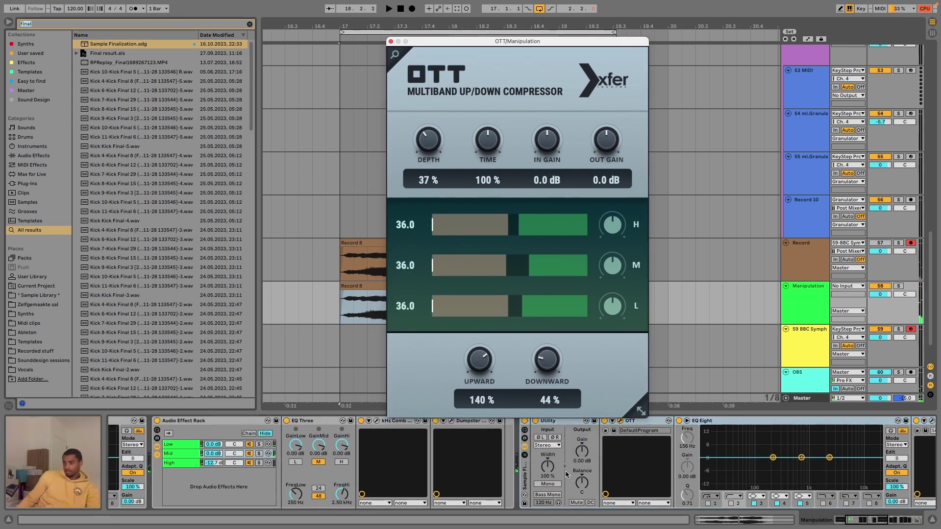
left_click_drag(583, 458, 584, 455)
type("-5")
key("Return")
key("space")
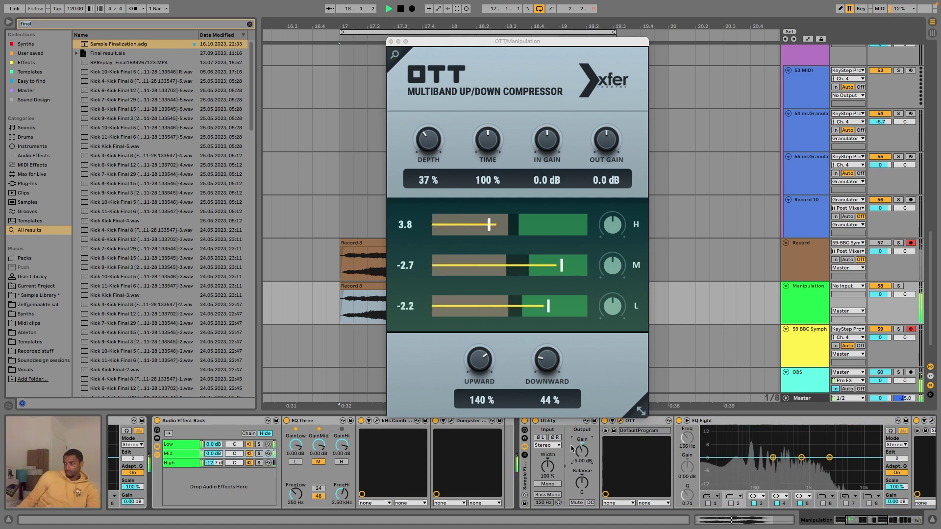
Move the Utility in front of the multiband Audio Effect Rack and set its gain to -10 dB.
scroll(593, 446, "left", 5)
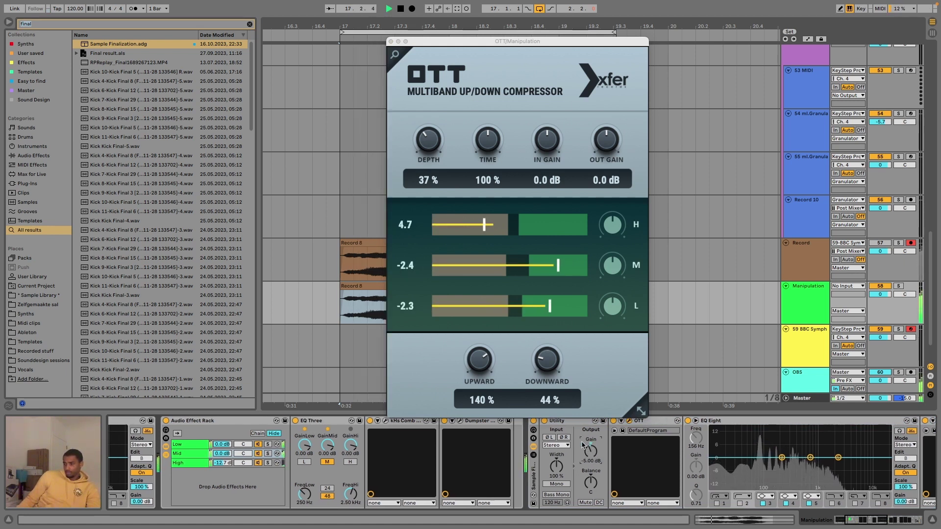
scroll(593, 448, "left", 2)
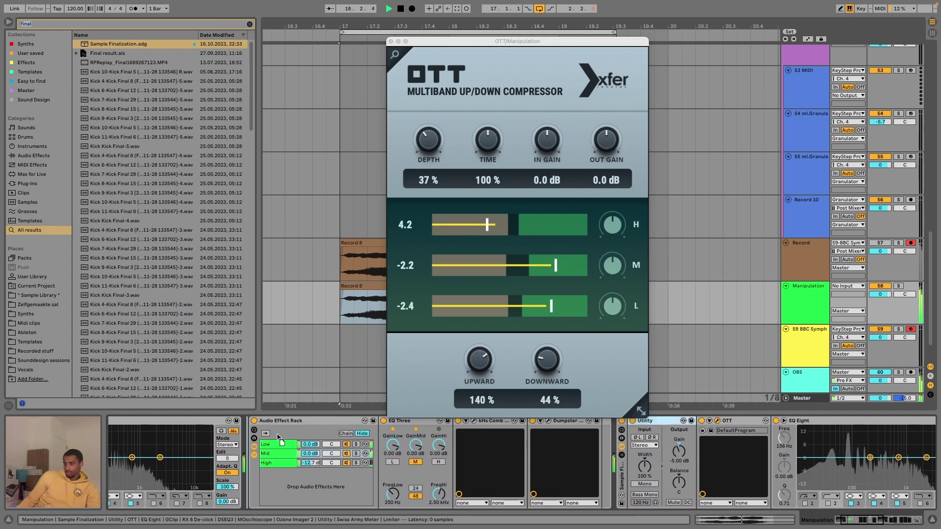
scroll(281, 445, "left", 5)
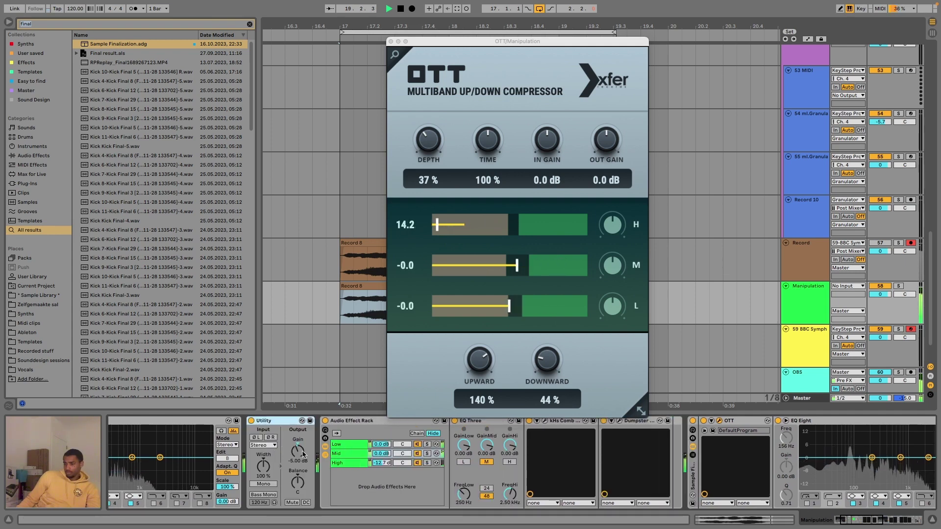
left_click(299, 451)
type("-10")
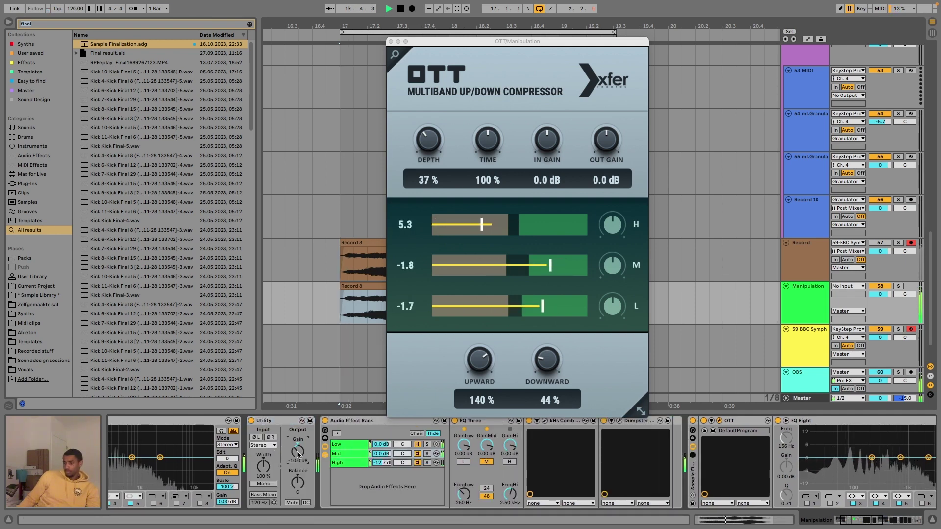
Set OTT's Depth to 47% and its Downward amount to 32%.
scroll(314, 461, "right", 15)
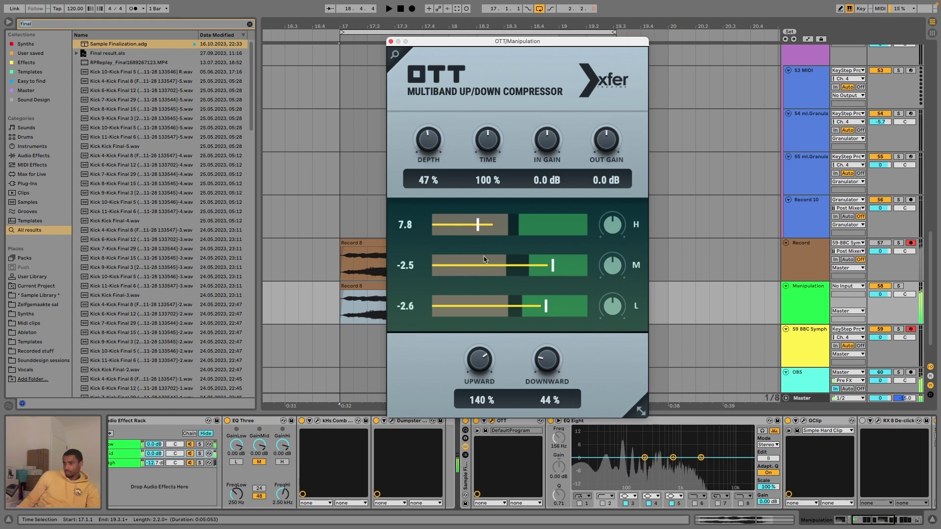
left_click_drag(547, 365, 547, 371)
Open the DSEQ3 window and raise the gain of the Utility after Ozone Imager 2 to 2 dB.
scroll(726, 485, "right", 5)
scroll(726, 485, "right", 3)
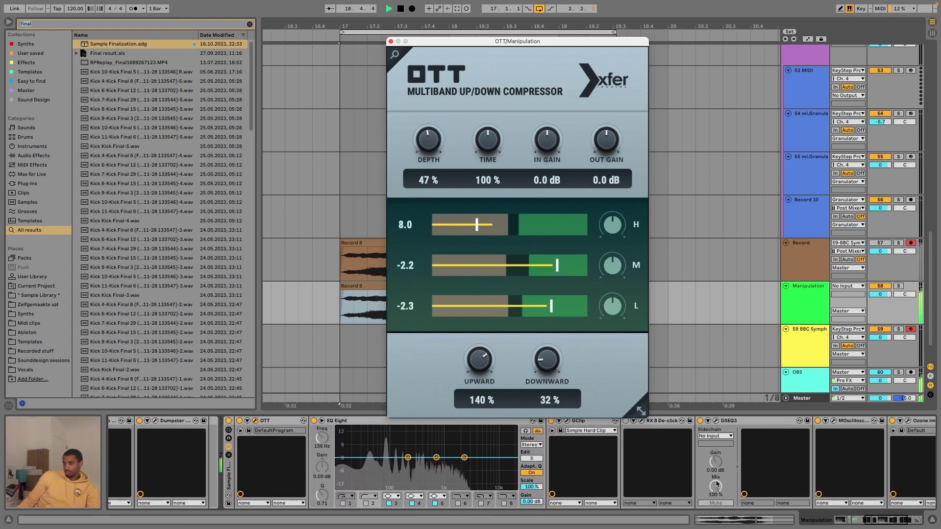
left_click(713, 422)
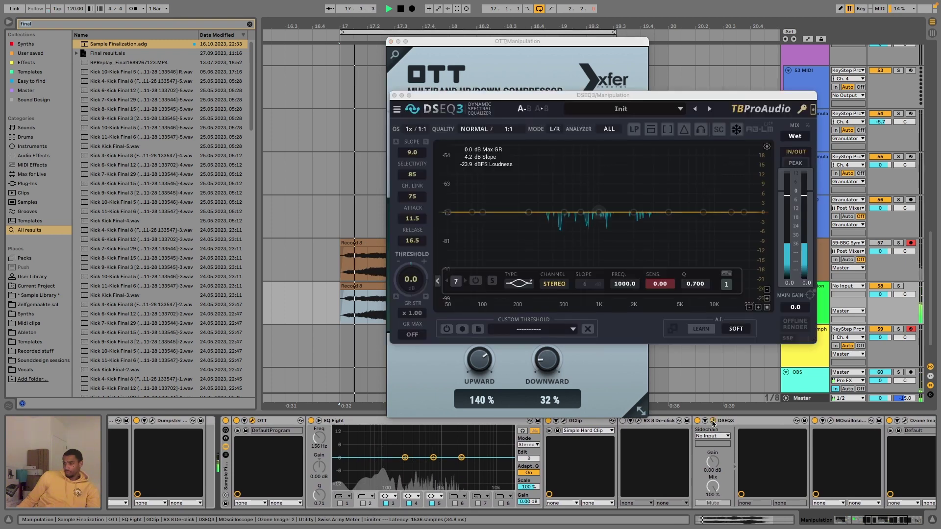
scroll(735, 441, "right", 6)
scroll(746, 430, "right", 8)
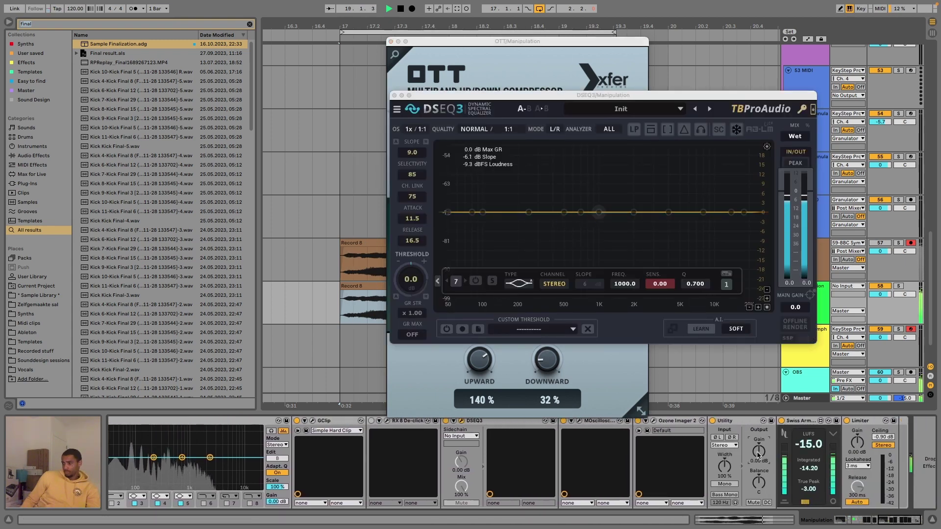
key("Up")
key("Up")
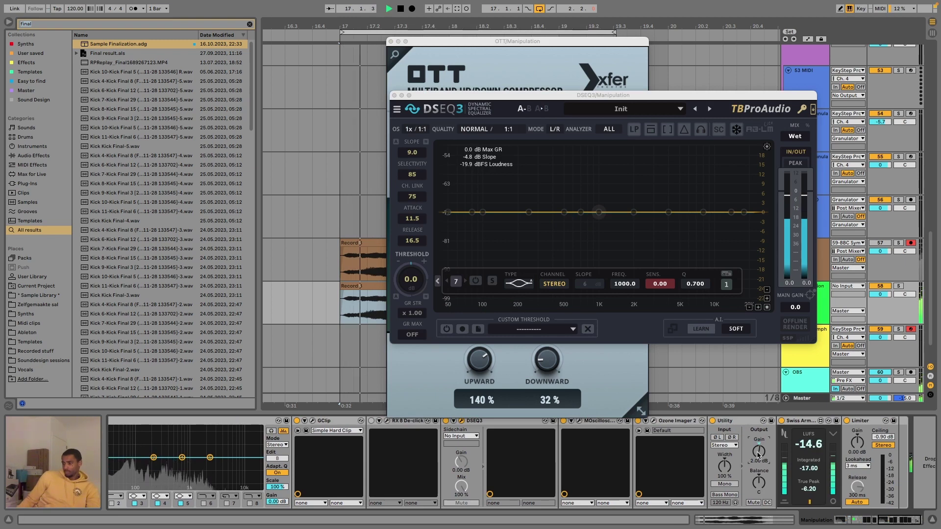
Open Ozone Imager 2, narrow its Width to -46%, stop playback and close the DSEQ3 and OTT windows.
left_click(654, 421)
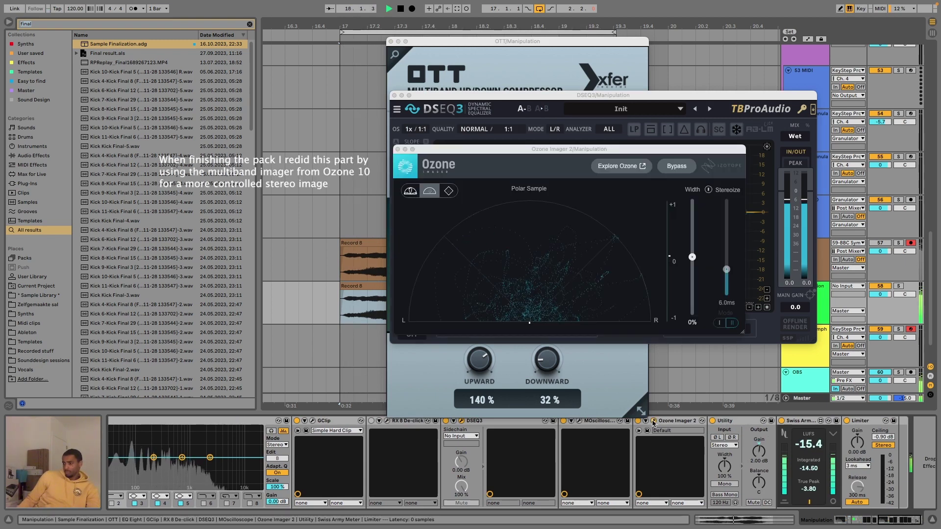
left_click_drag(692, 257, 690, 285)
key("space")
key("space")
left_click(394, 95)
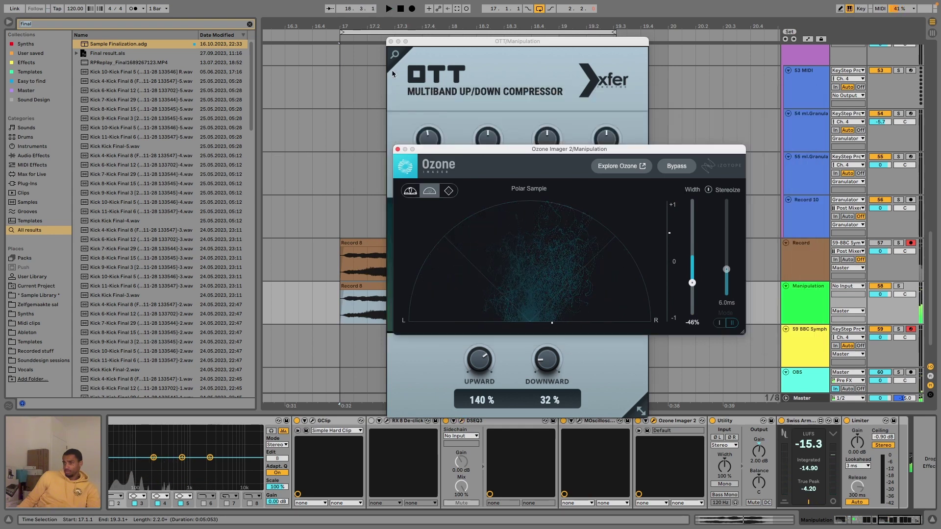
left_click(390, 42)
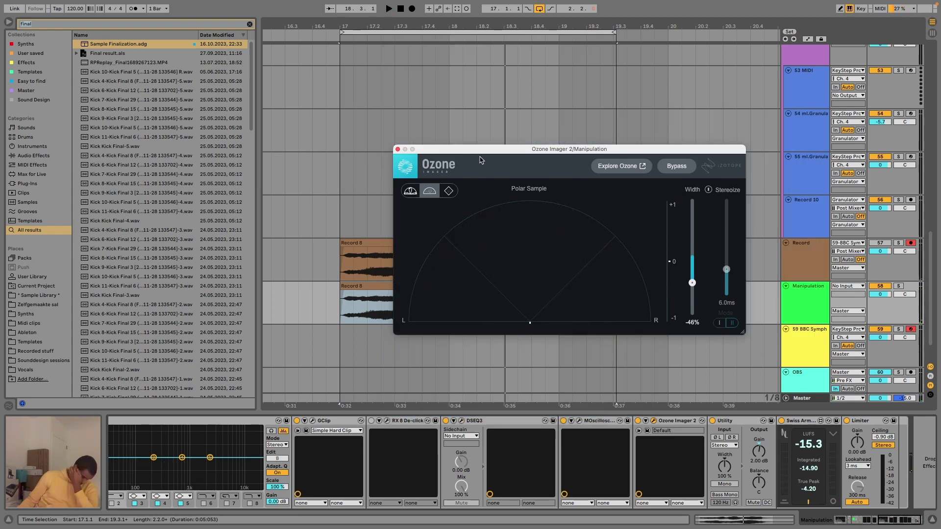
Audition Ozone Imager 2's Width at -100%, move its window clear of the clips and set Width to -51%.
left_click_drag(692, 283, 694, 322)
key("space")
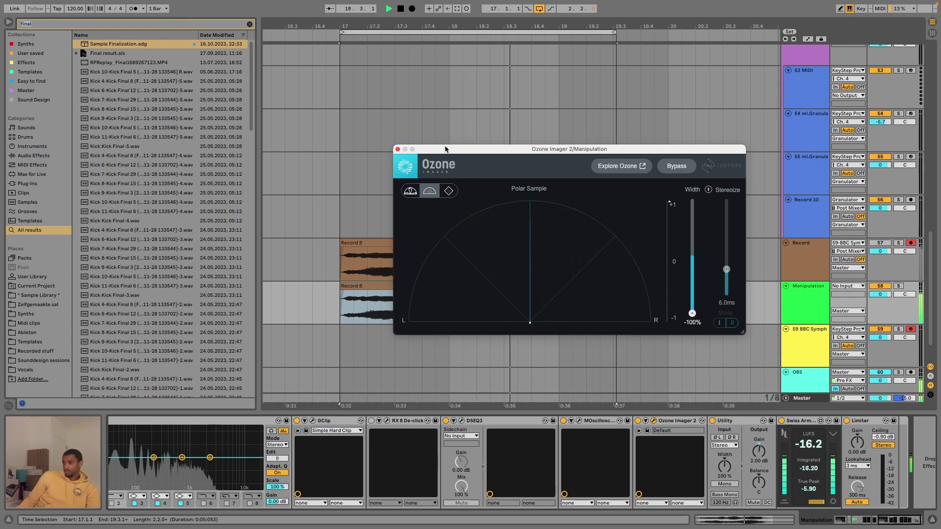
left_click_drag(445, 149, 376, 49)
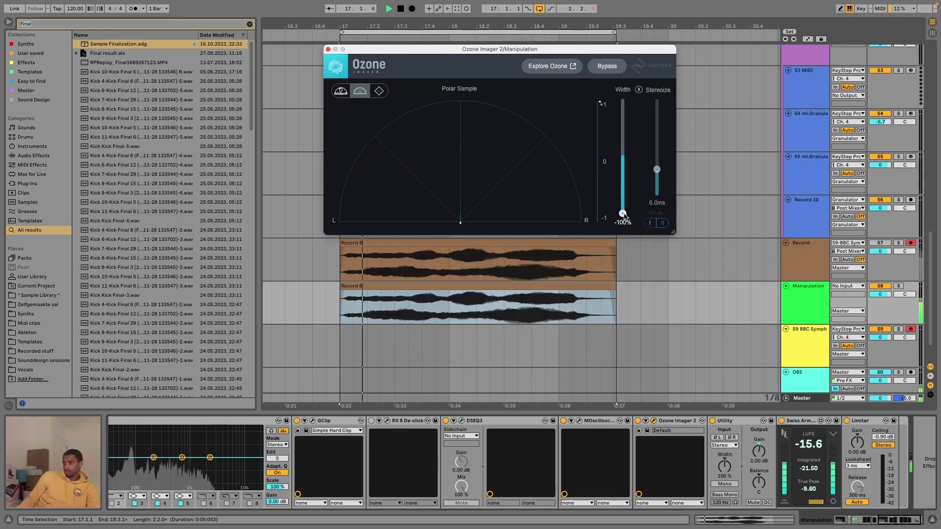
left_click_drag(622, 214, 623, 187)
Show the Manipulation track's Ozone Imager Width automation and add a short dip around beat 17.4.
key("a")
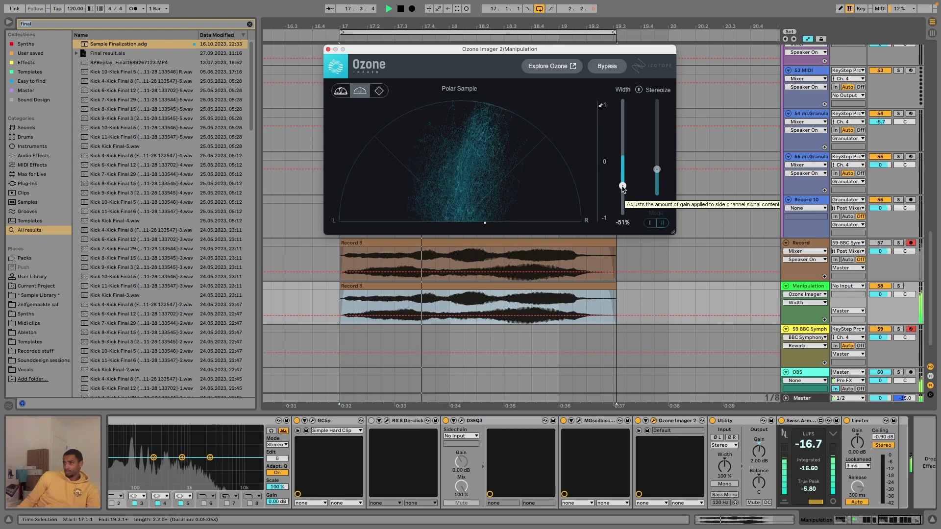
key("space")
key("space")
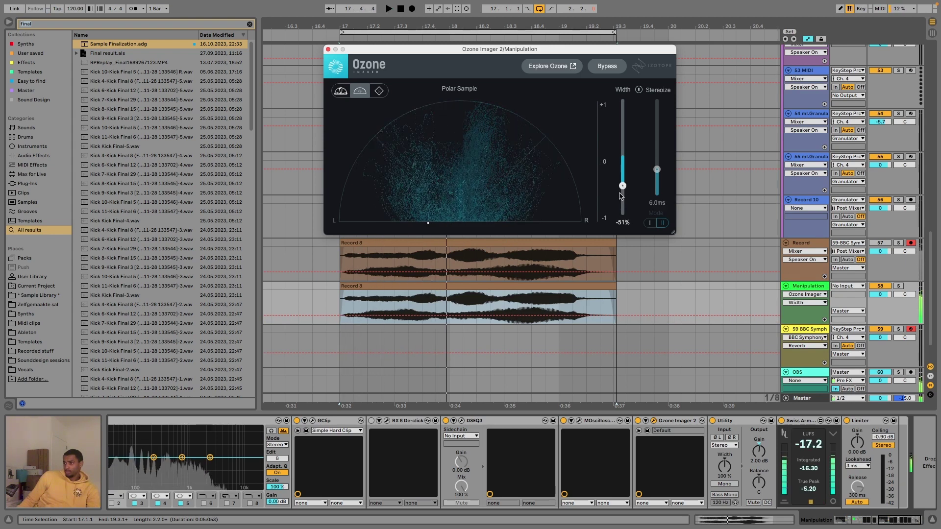
left_click(422, 317)
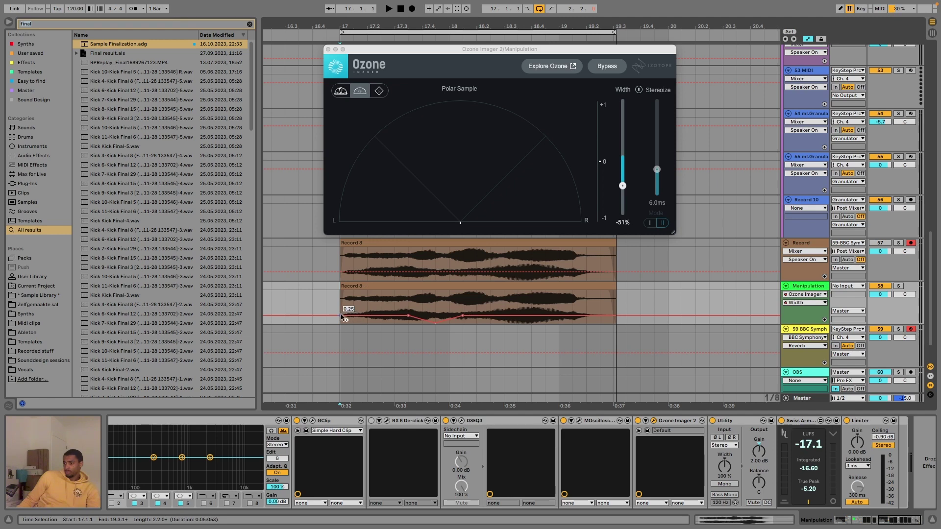
Lower the Width automation to -100% at the clip's start, lower it near the clip's end and replay the result.
left_click_drag(342, 318, 342, 324)
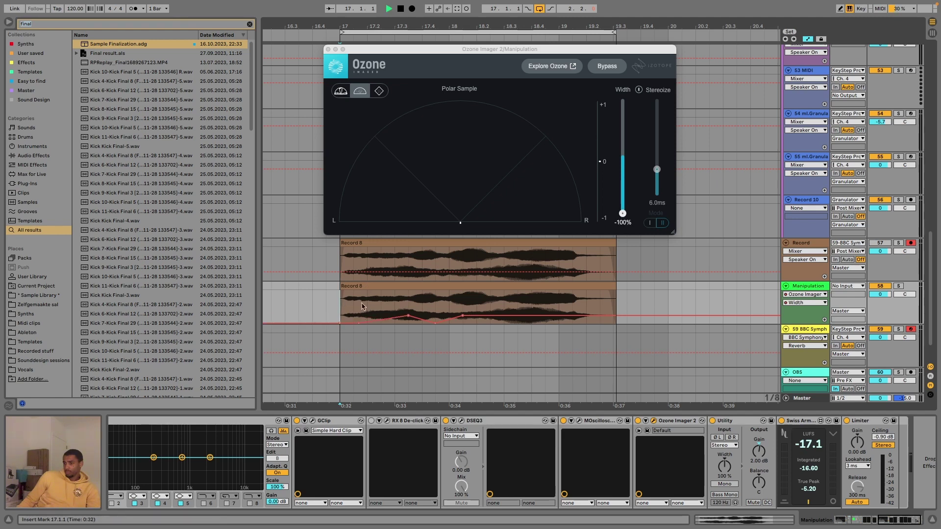
key("space")
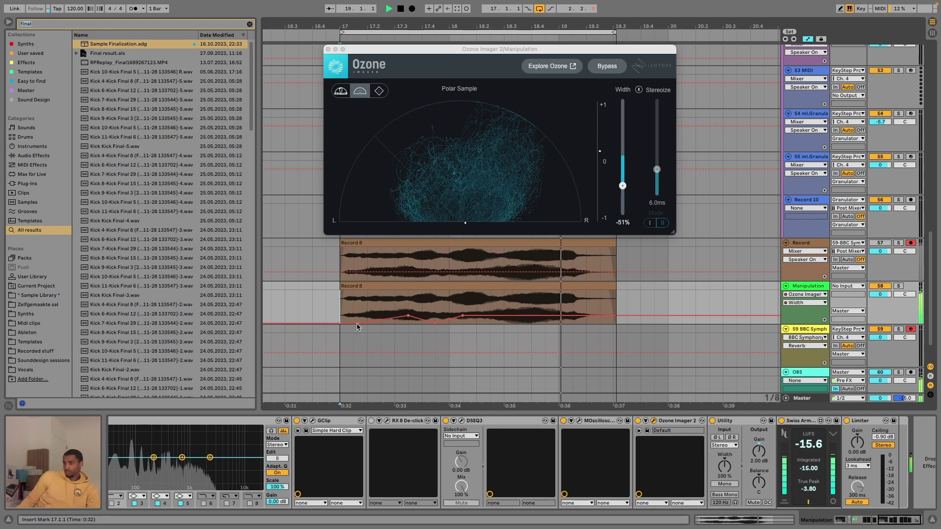
left_click_drag(555, 316, 554, 320)
key("space")
key("space")
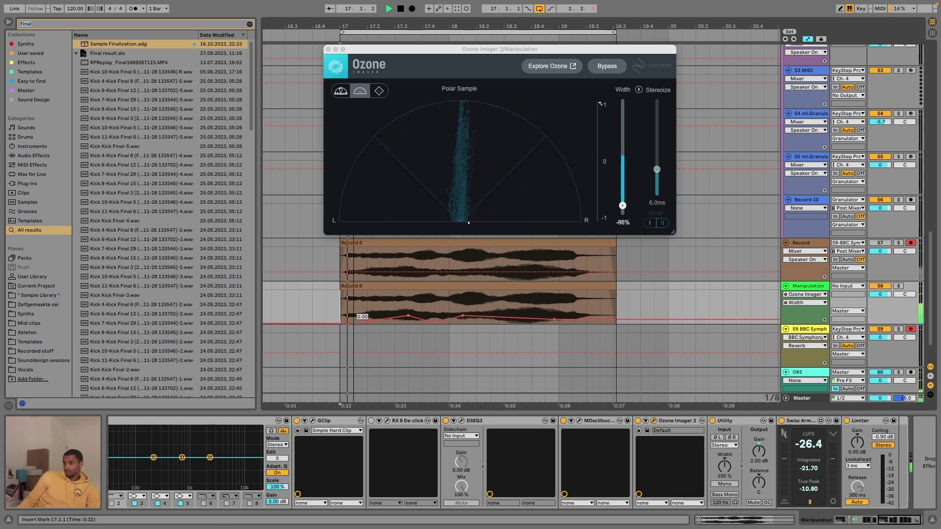
Raise the dip in the Ozone Imager Width automation slightly, set Utility's output Gain to 5.50 dB and replay the clip.
key("space")
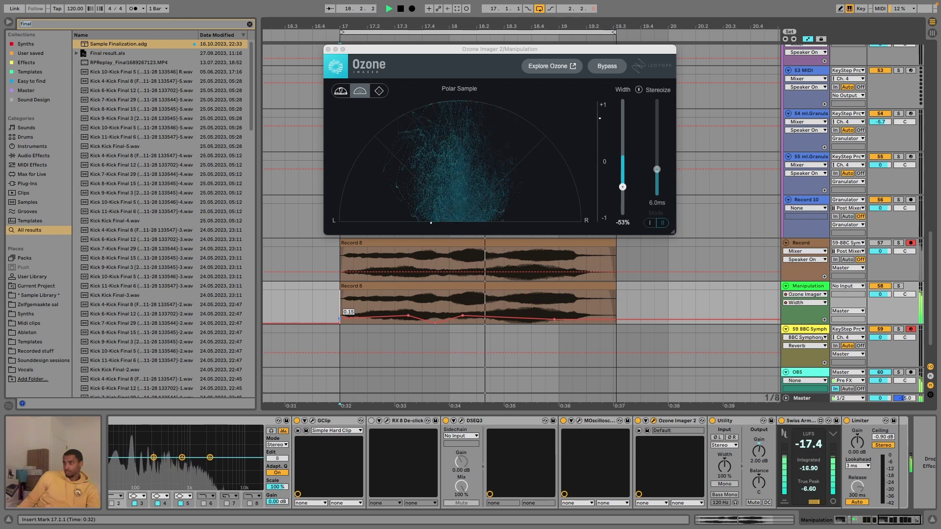
left_click_drag(434, 324, 435, 321)
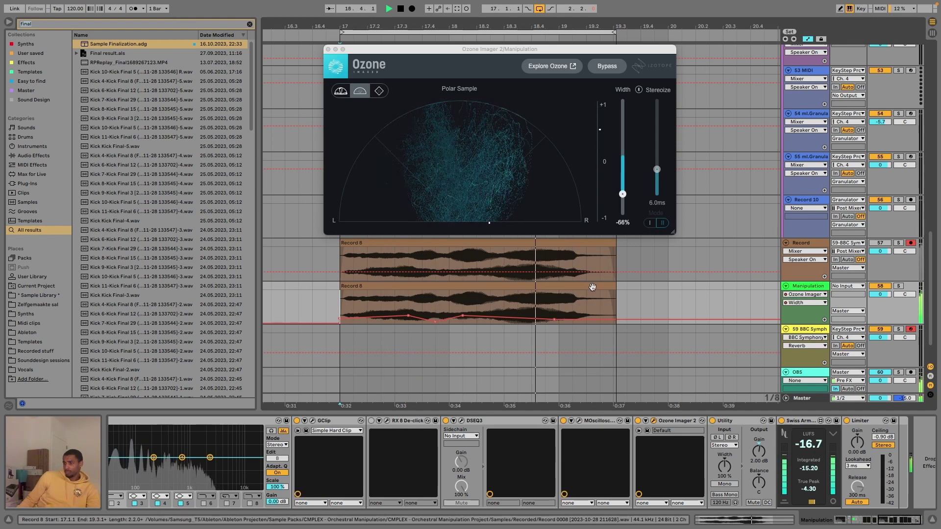
left_click(762, 455)
key("space")
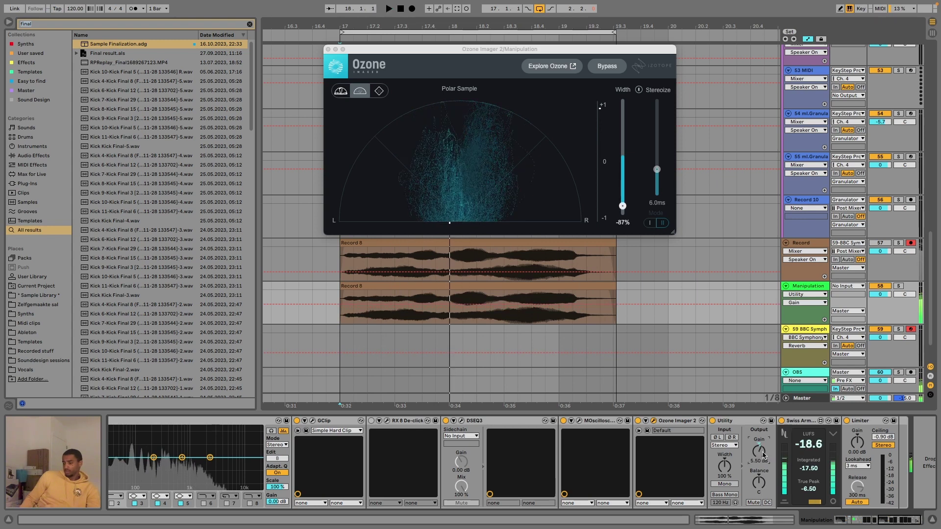
key("space")
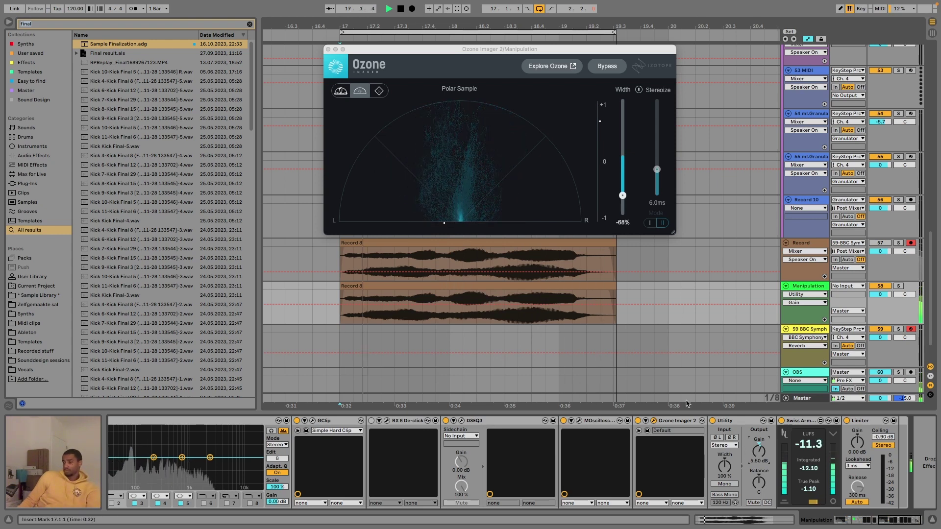
key("space")
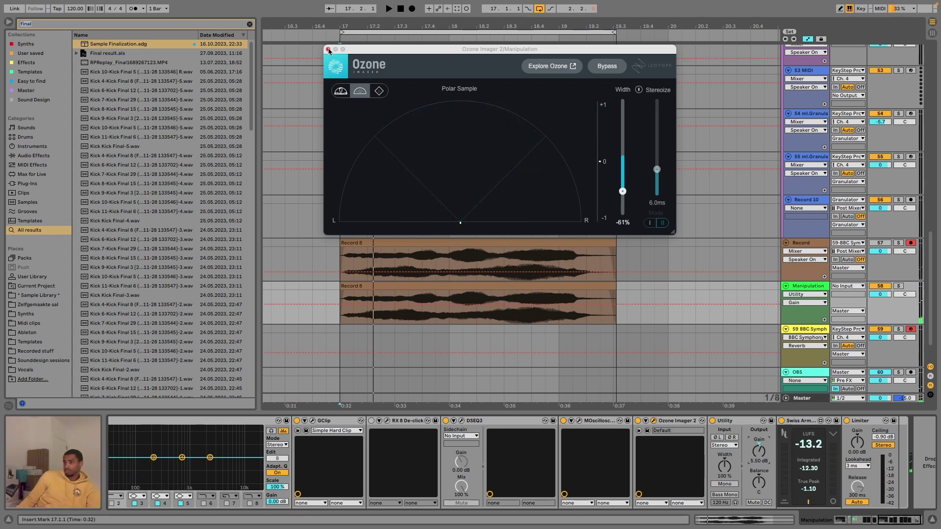
Close the Ozone Imager 2 window and move the Manipulation track's effects to Audio track 42, replacing its EQ Eight.
left_click(329, 49)
scroll(922, 475, "left", 2)
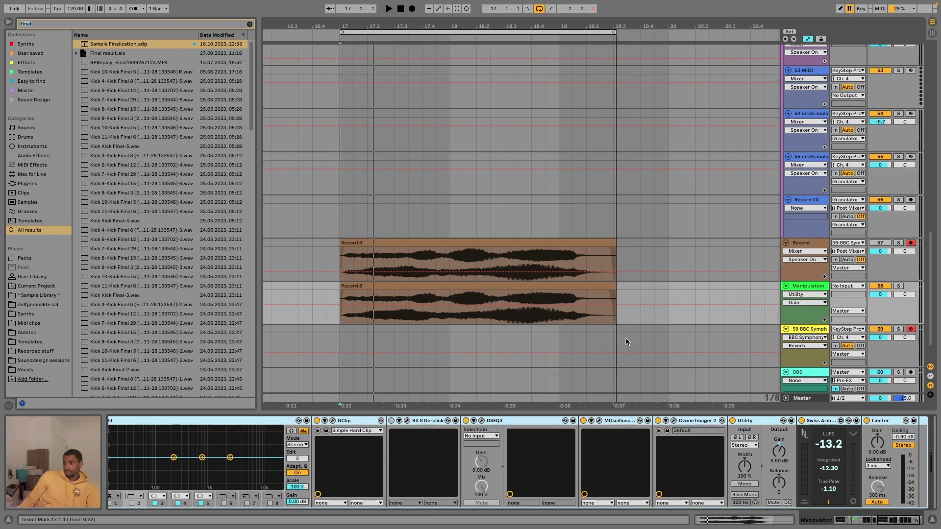
key("Delete")
key("shift+a")
scroll(625, 340, "up", 10)
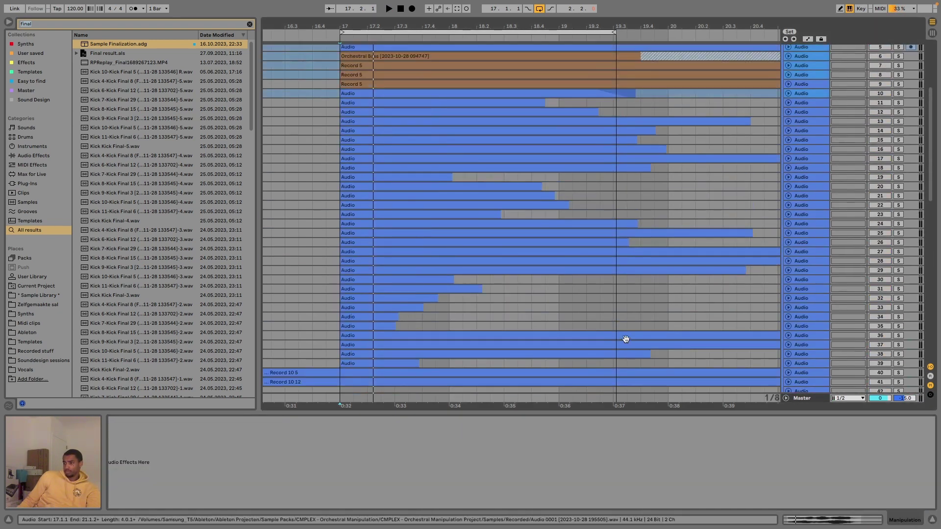
scroll(637, 336, "down", 1)
scroll(727, 278, "down", 5)
left_click(804, 244)
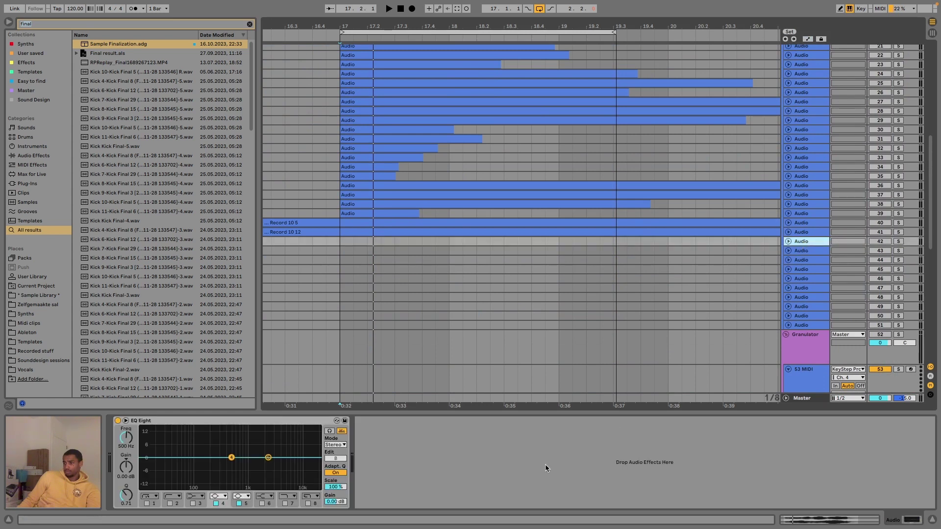
key("Delete")
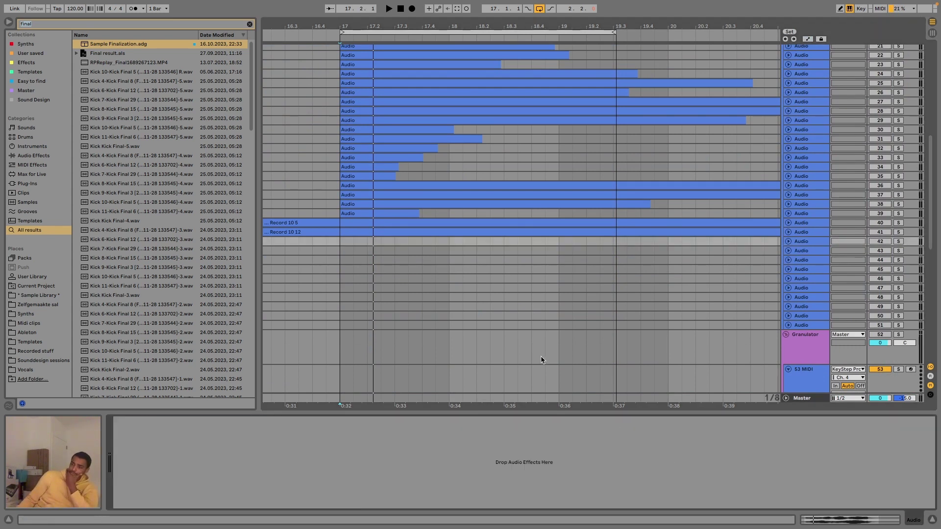
key("Return")
Copy the Manipulation track's Record 8 clip to Audio track 42 at position 17.1.1.
scroll(555, 309, "down", 14)
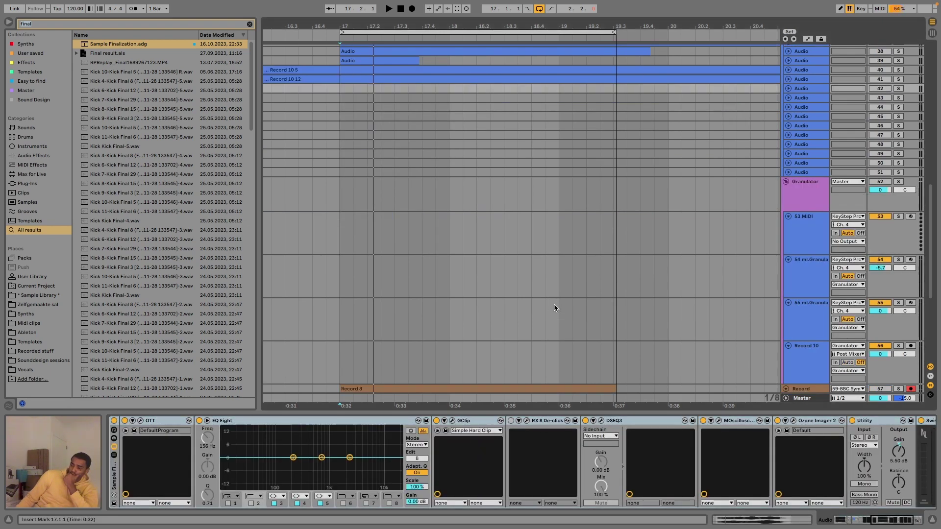
left_click(529, 247)
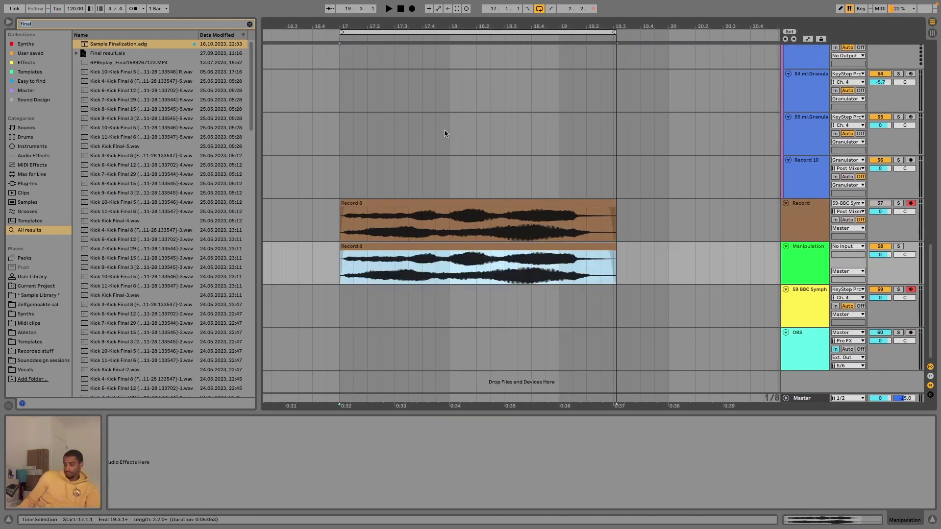
scroll(441, 130, "up", 10)
left_click(347, 208)
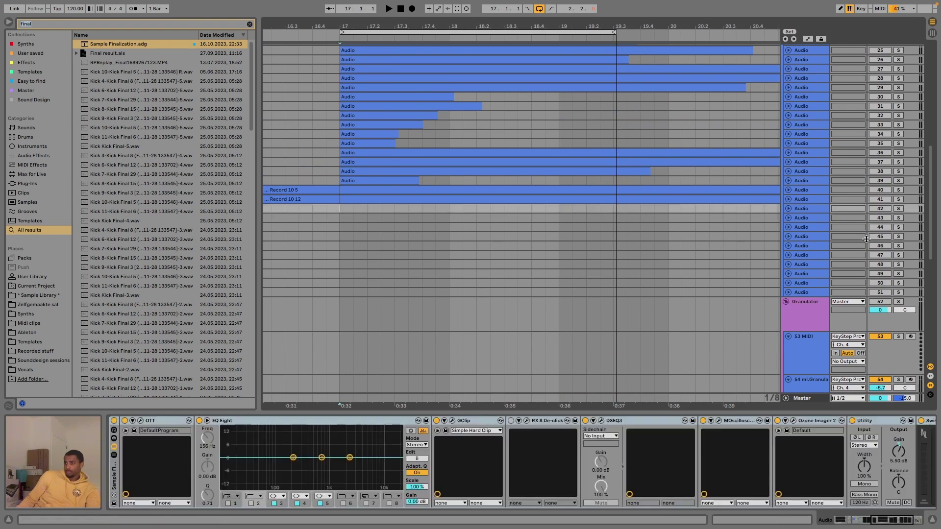
key("super+v")
Activate Audio track 42, audition its clip with the moved effects and leave the track collapsed among the other samples.
left_click(880, 210)
key("space")
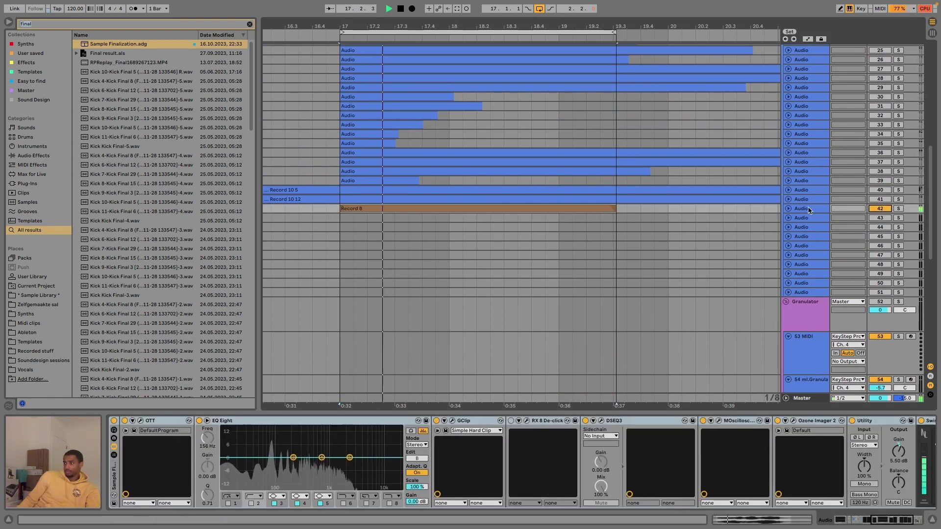
left_click(789, 209)
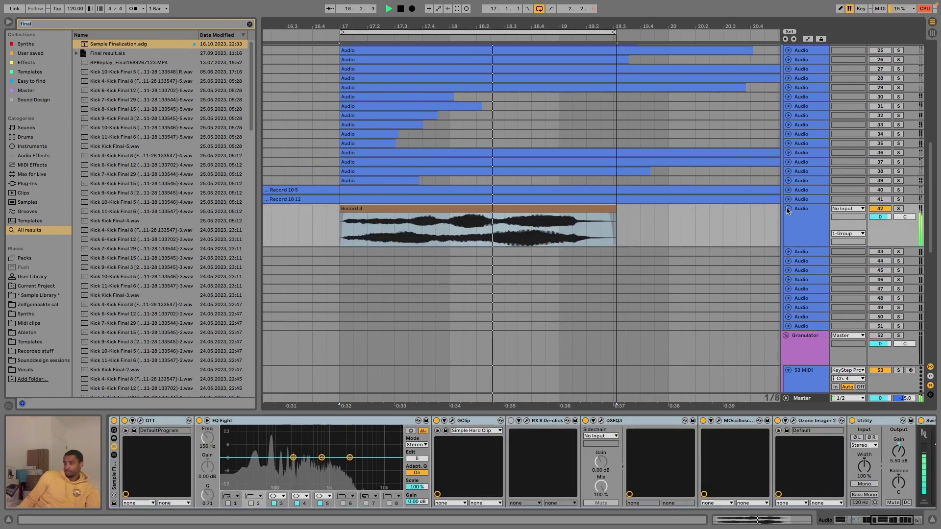
left_click(788, 210)
scroll(789, 212, "up", 3)
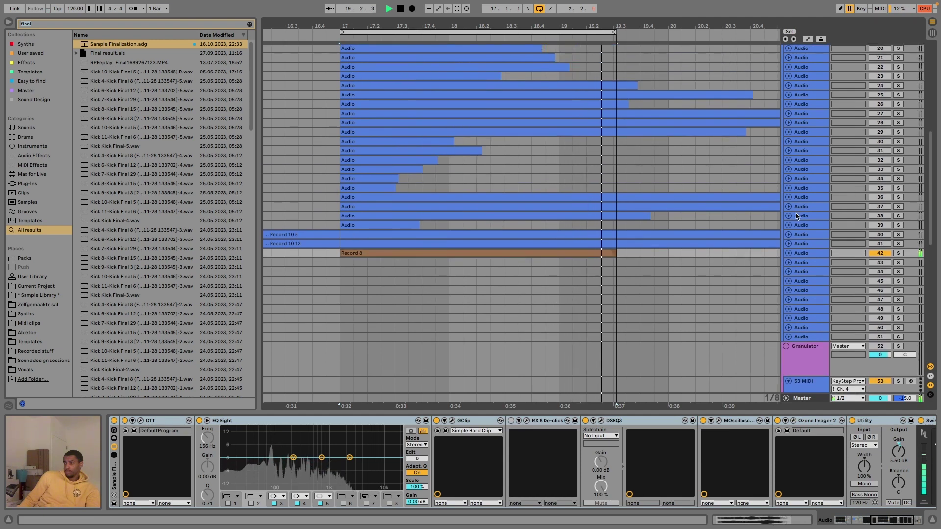
key("space")
scroll(654, 90, "up", 2)
scroll(654, 88, "up", 5)
scroll(653, 89, "down", 4)
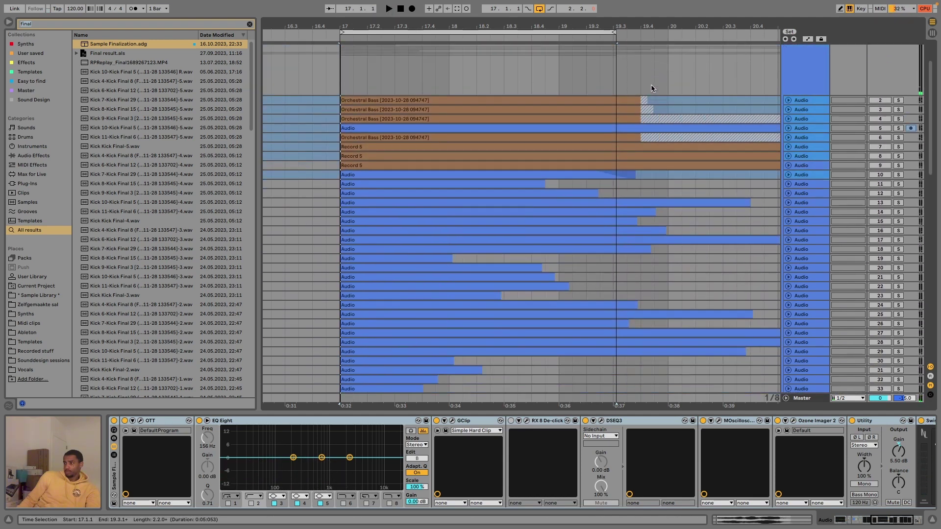
scroll(888, 324, "up", 3)
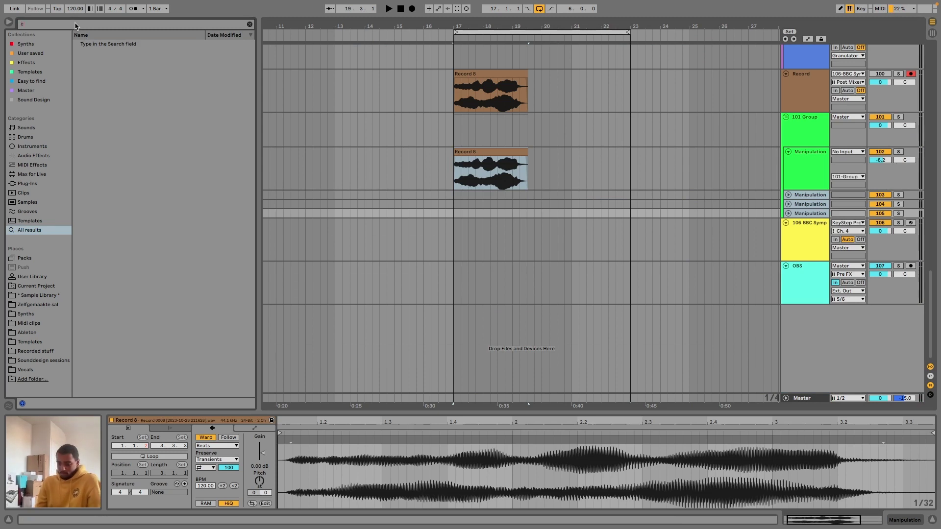
Search the browser for corpus and load the Corpus Random rack onto Manipulation track 102.
type("orpus")
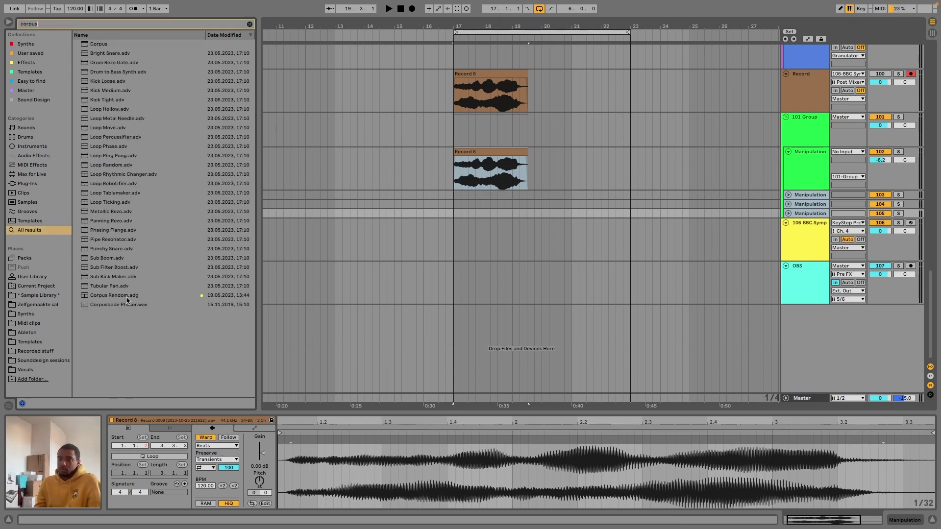
left_click(127, 296)
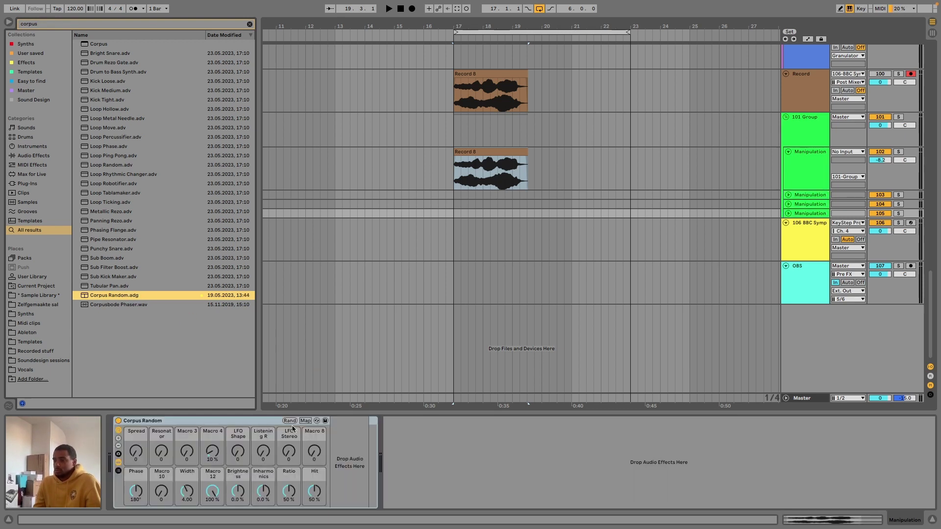
left_click(481, 162)
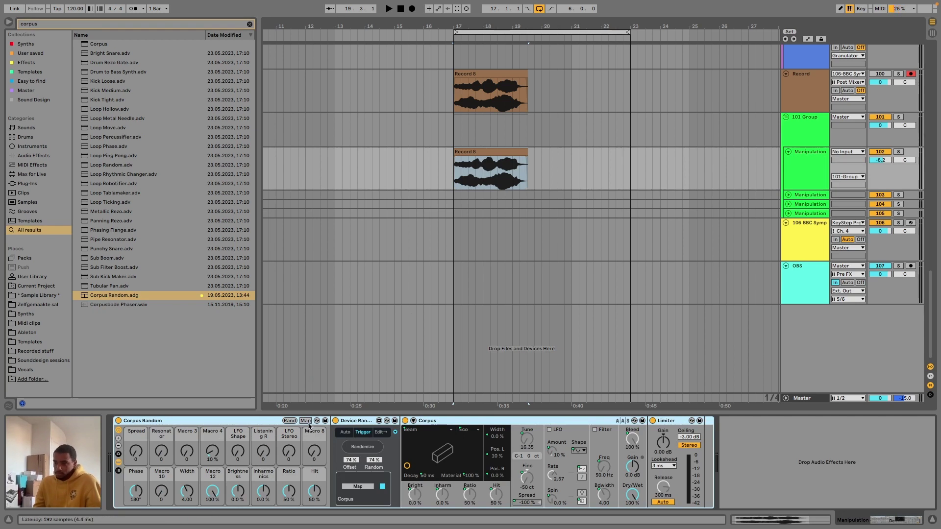
Shorten the playback loop to 2.3.0 and randomize the Corpus Random rack's macros several times while listening.
left_click(290, 421)
key("space")
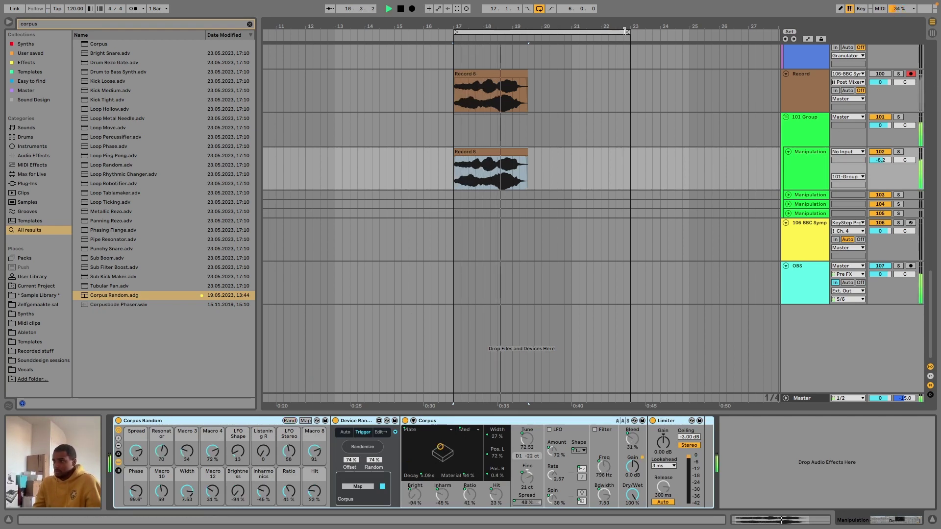
left_click_drag(625, 32, 532, 32)
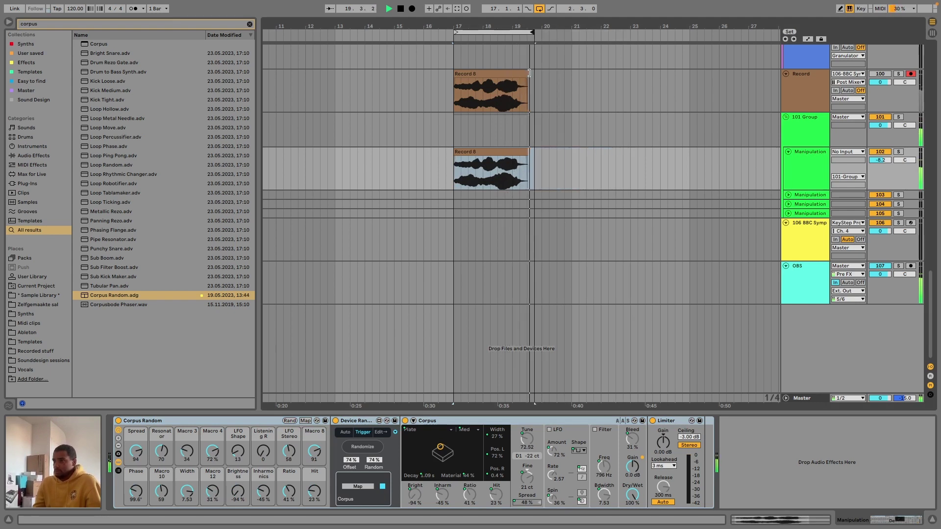
mouse_move(529, 72)
left_mouse_down()
mouse_move(542, 75)
mouse_move(535, 77)
left_mouse_up()
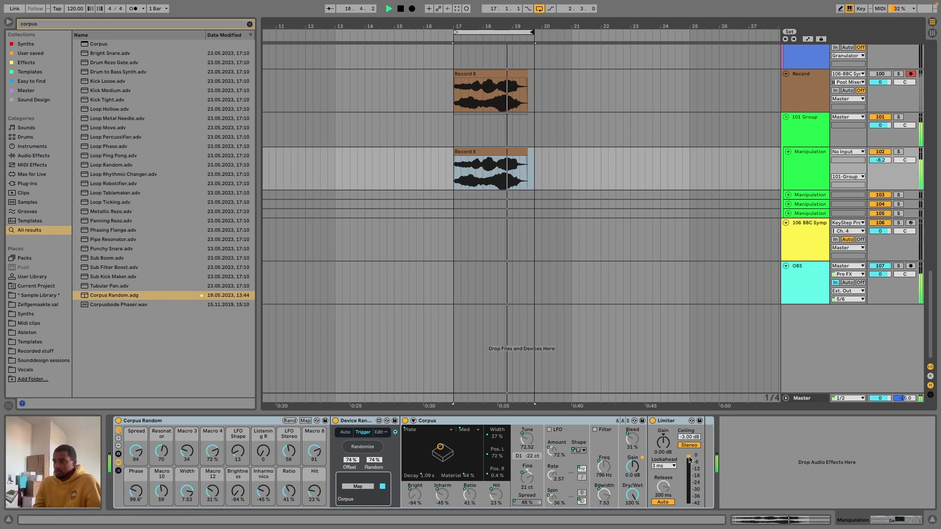
left_click(289, 421)
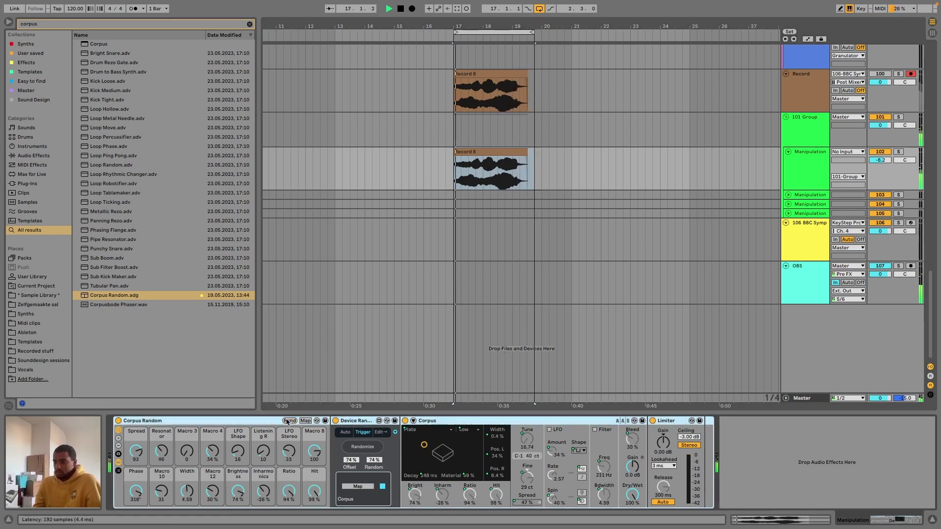
left_click(289, 421)
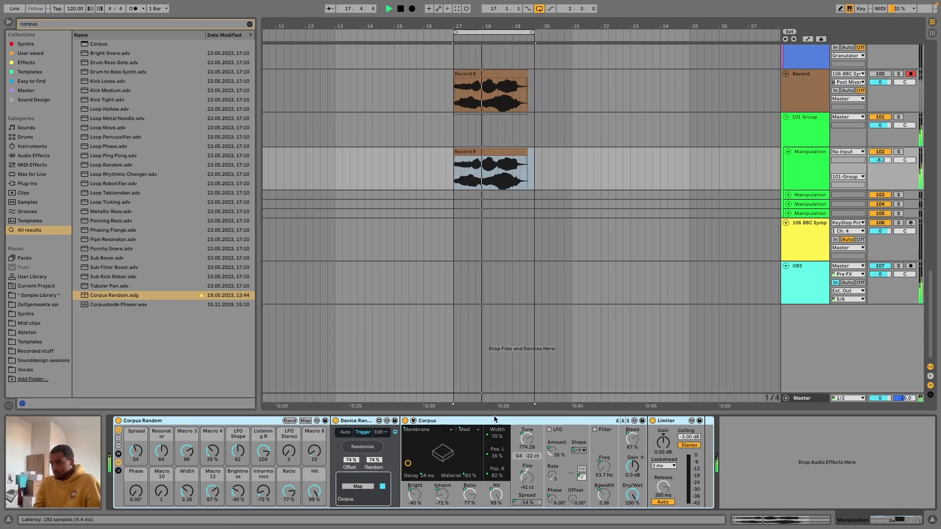
Duplicate the Corpus Random rack and randomize the copy's macros repeatedly over a playback loop shortened to 2.2.0.
key("super+d")
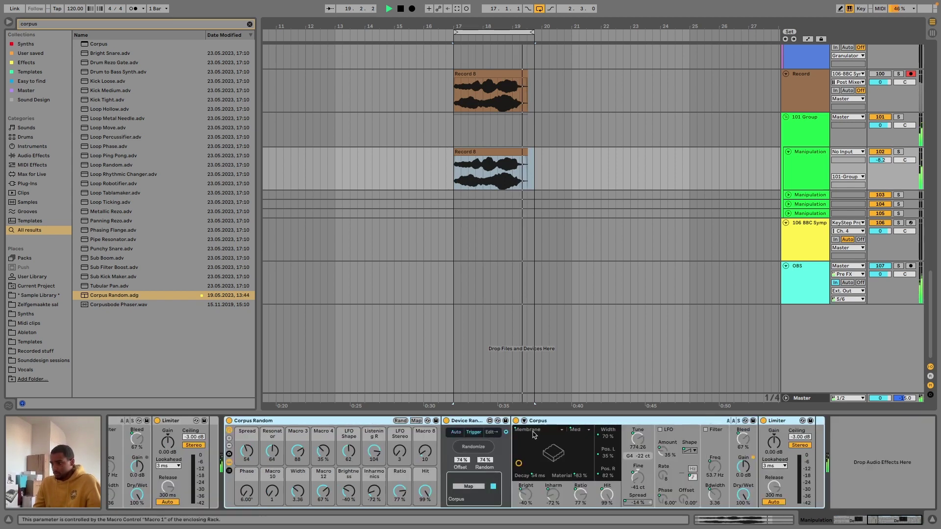
left_click(401, 421)
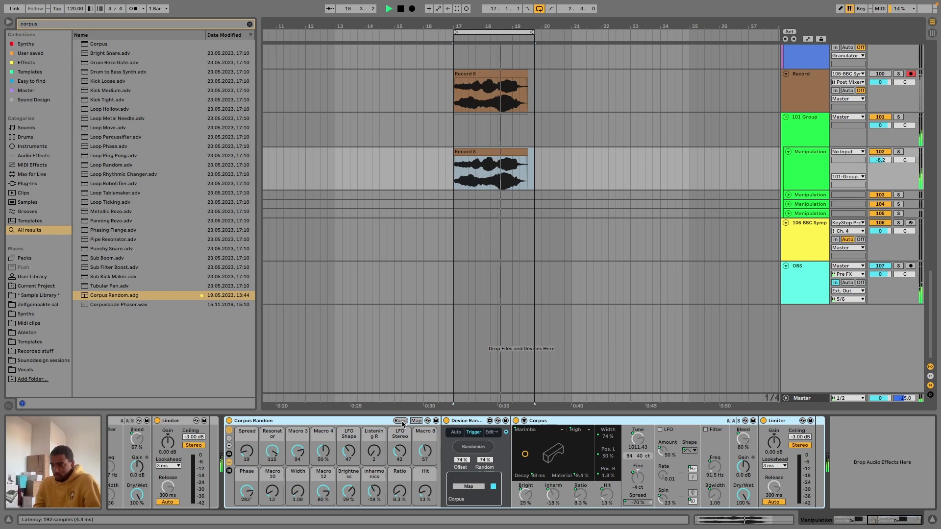
left_click(401, 421)
left_click(401, 421)
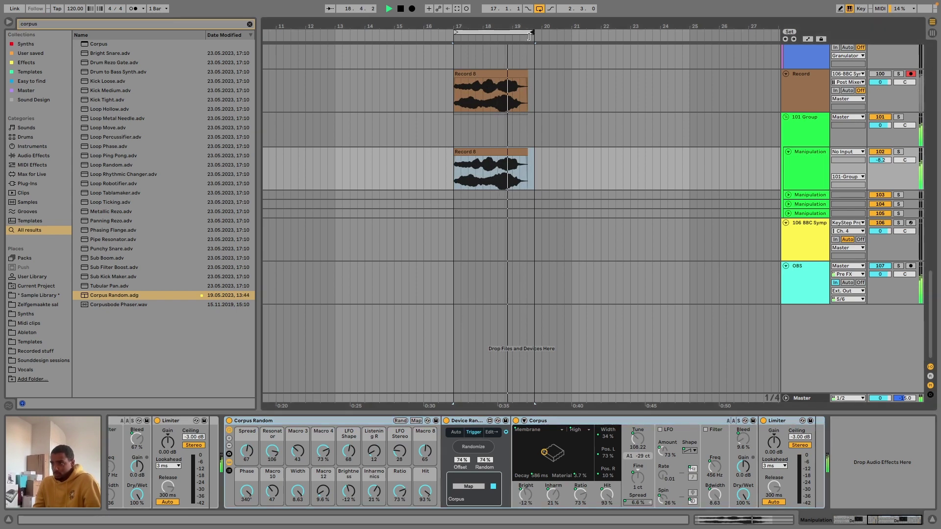
left_click_drag(529, 36, 522, 36)
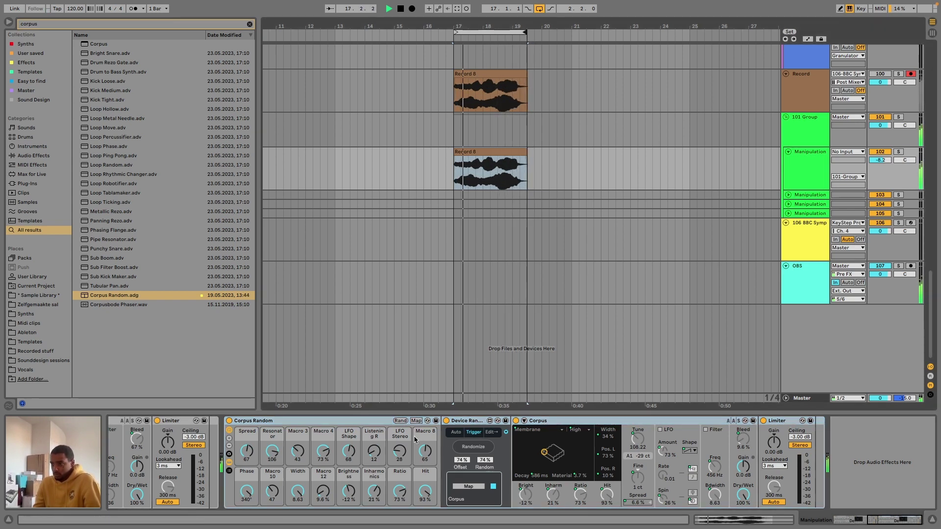
left_click(401, 421)
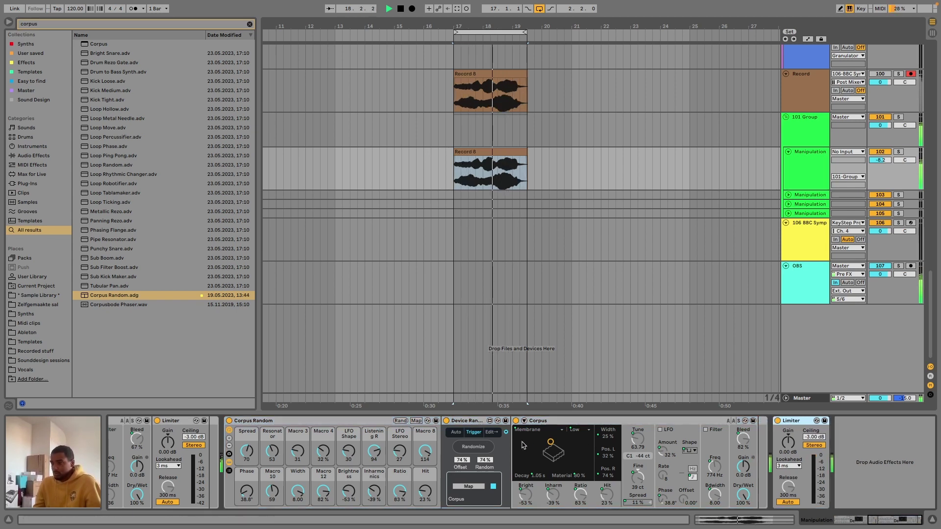
Switch off the Limiter in the first Corpus Random rack and duplicate the second rack.
left_click(158, 421)
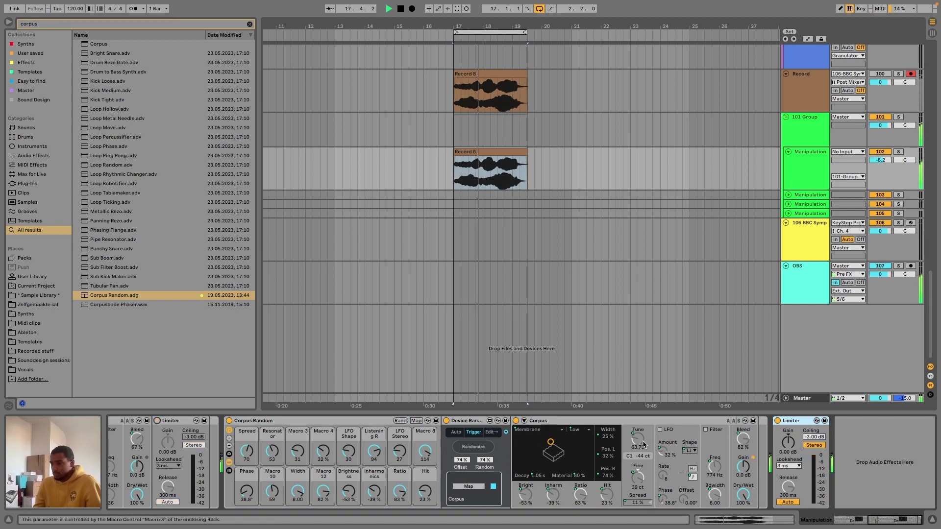
left_click(356, 426)
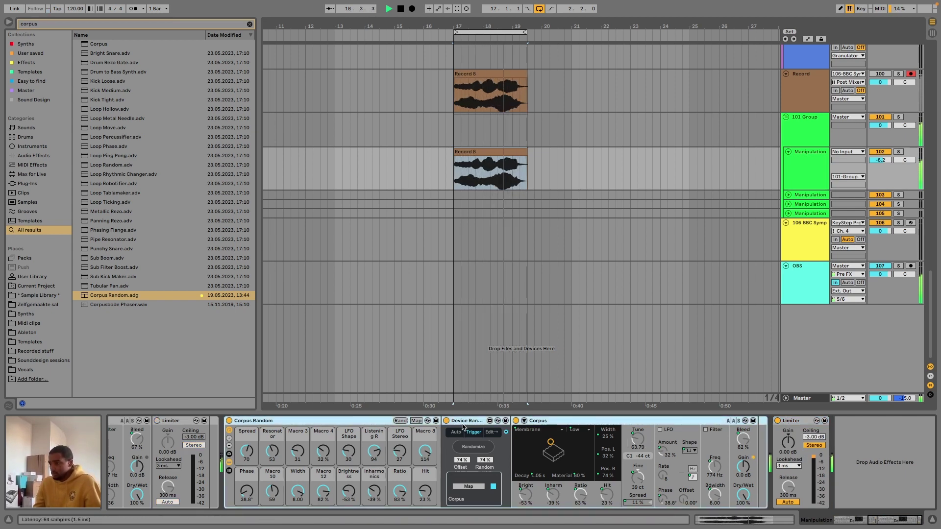
key("super+d")
Collapse the first two Corpus Random racks and randomize the third rack's macros.
scroll(198, 417, "left", 10)
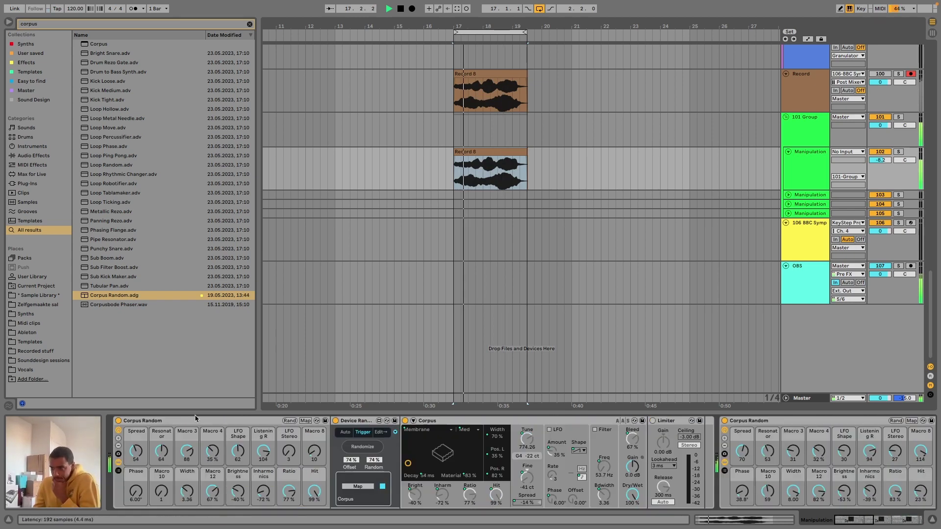
double_click(167, 422)
double_click(167, 421)
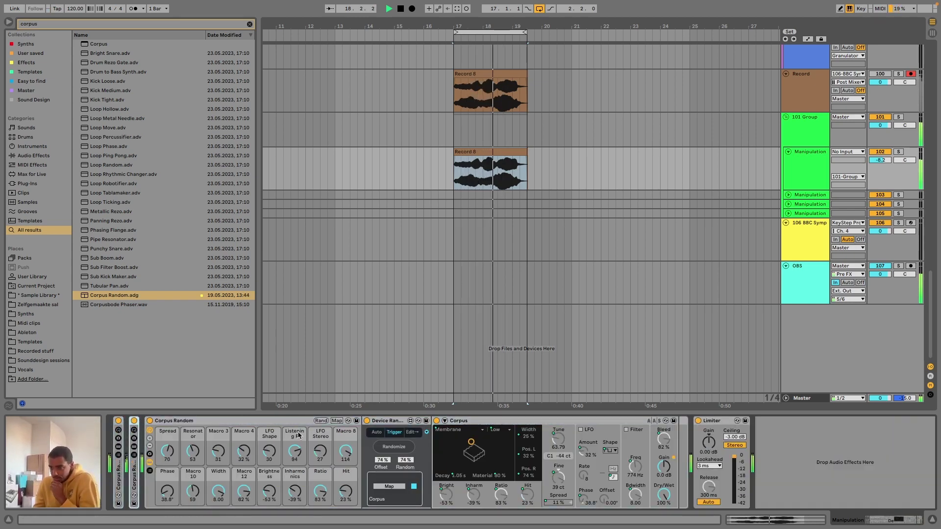
left_click(322, 421)
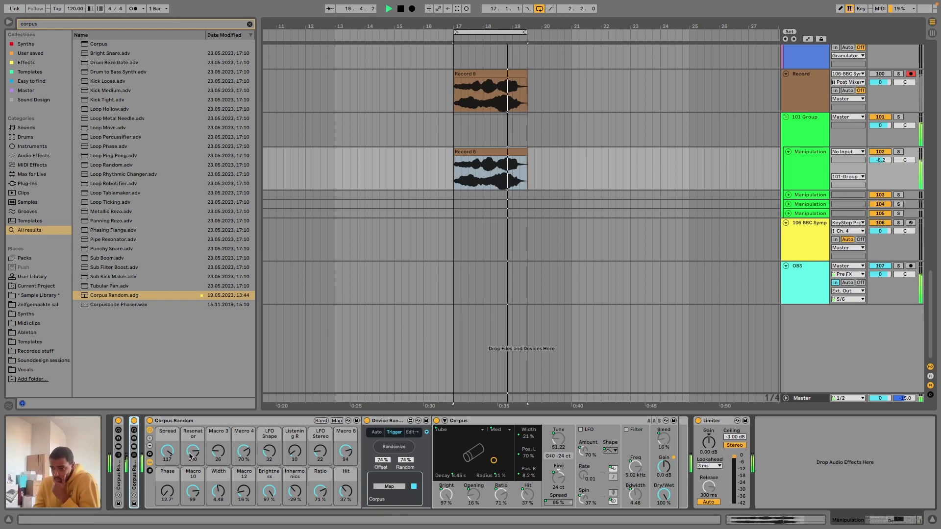
Lower Macro 3 of the third Corpus Random rack to 11 by ear and collapse the rack.
right_click(552, 438)
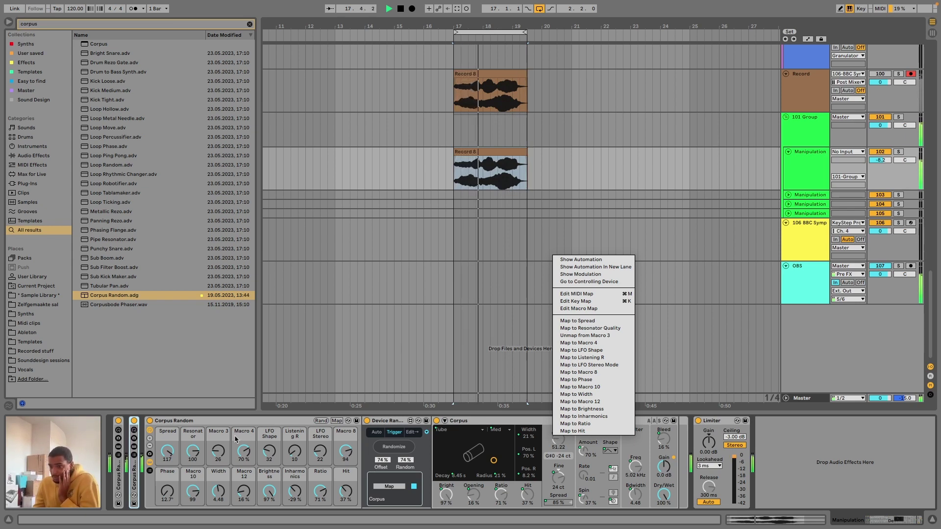
left_click(218, 451)
mouse_move(218, 451)
left_mouse_down()
mouse_move(218, 463)
mouse_move(218, 449)
left_mouse_up()
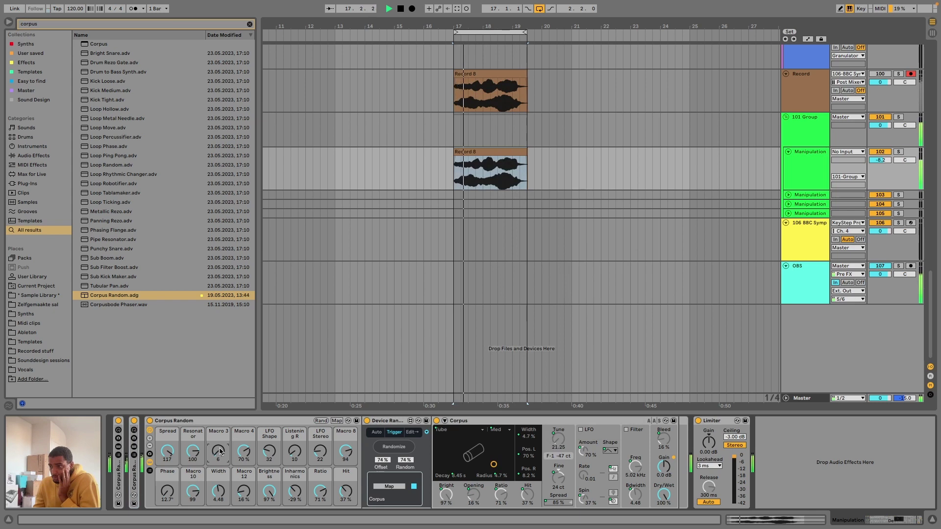
left_click_drag(220, 452, 220, 455)
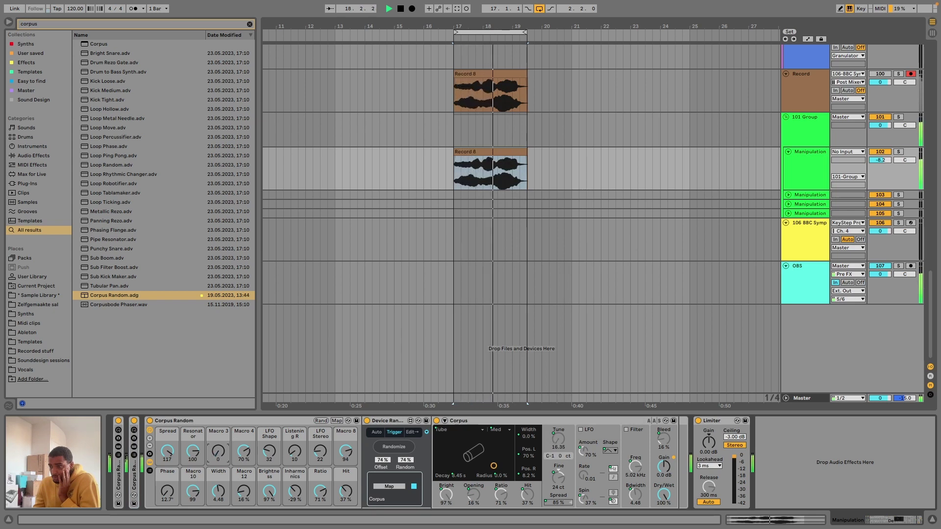
left_click_drag(219, 452, 219, 449)
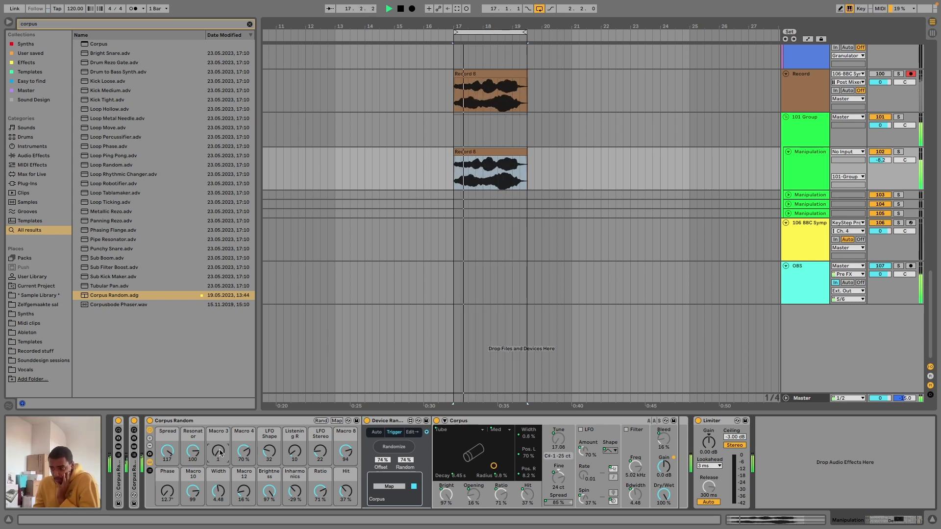
left_click_drag(220, 453, 220, 443)
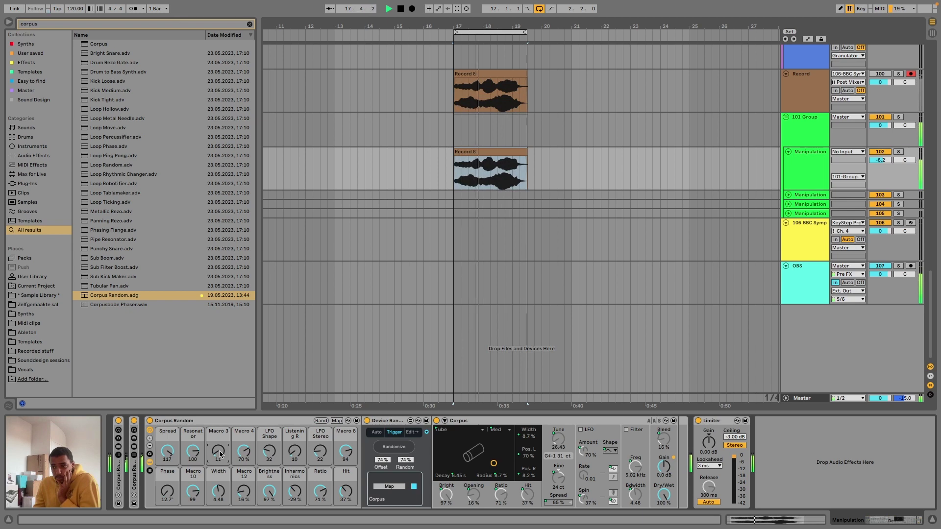
double_click(204, 420)
Insert the OTT plug-in between the third Corpus Random rack and the Limiter and set its Depth to 29 %.
key("ctrl+f")
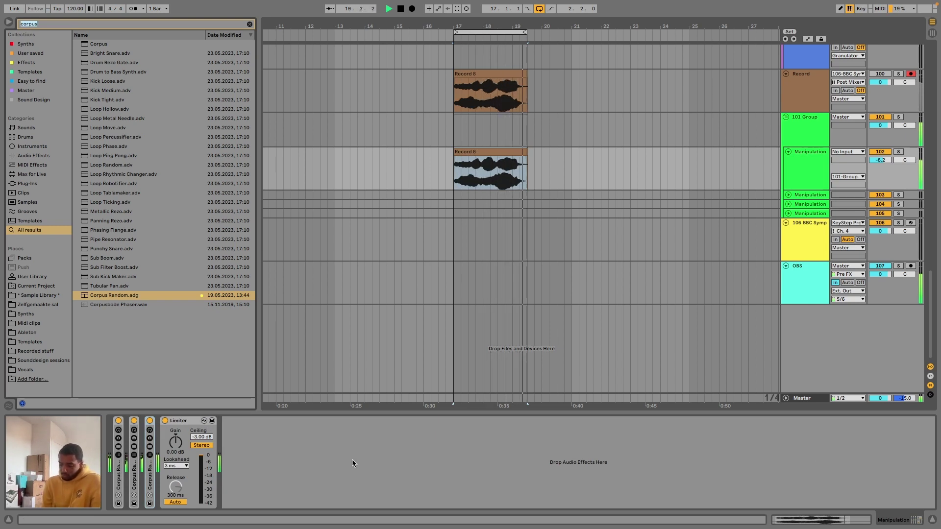
type("ott")
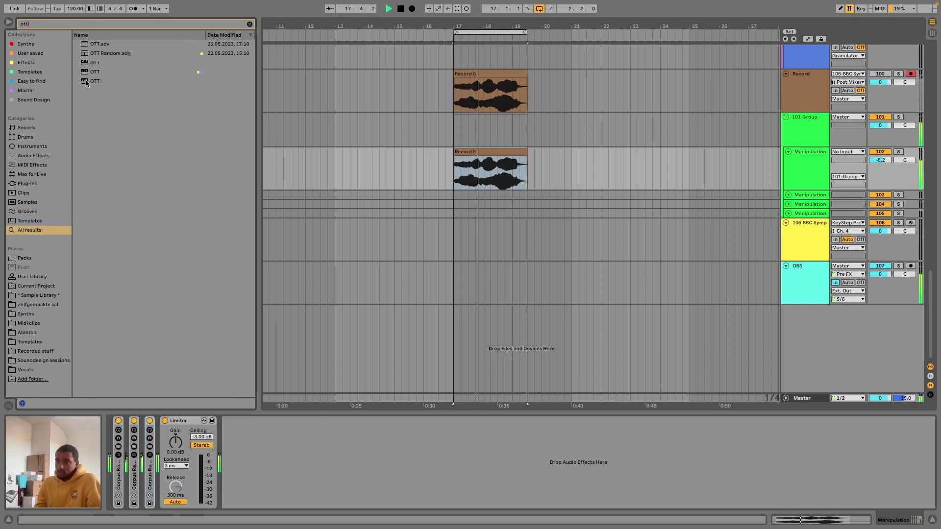
mouse_move(98, 80)
left_mouse_down()
mouse_move(223, 456)
mouse_move(154, 447)
left_mouse_up()
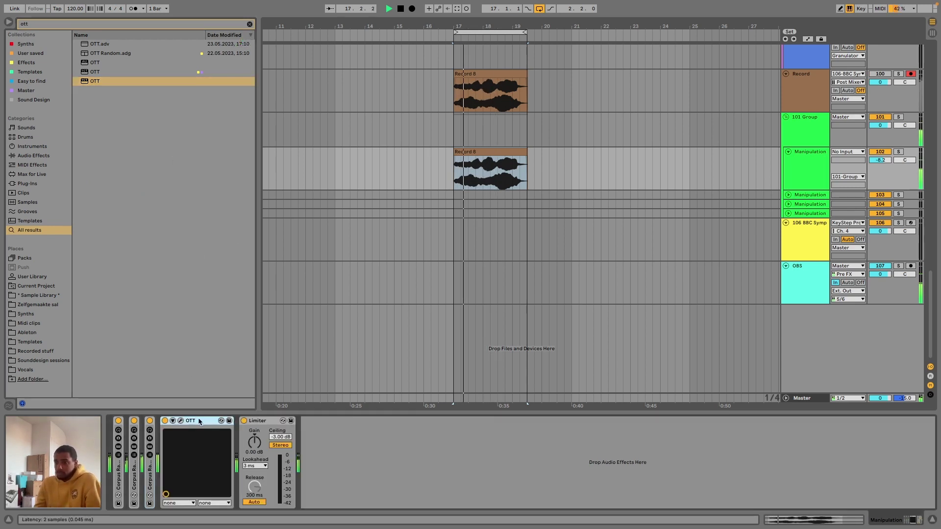
left_click(181, 420)
left_click_drag(319, 197, 305, 254)
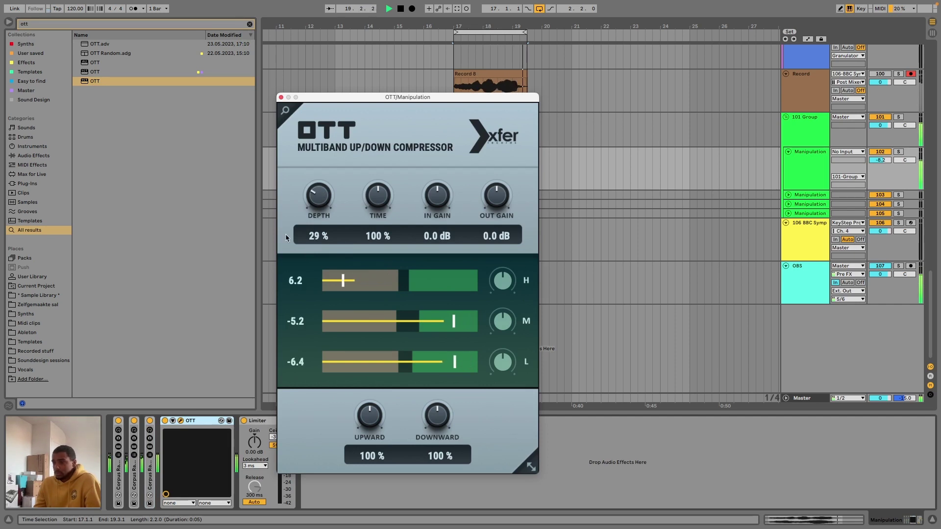
left_click(281, 98)
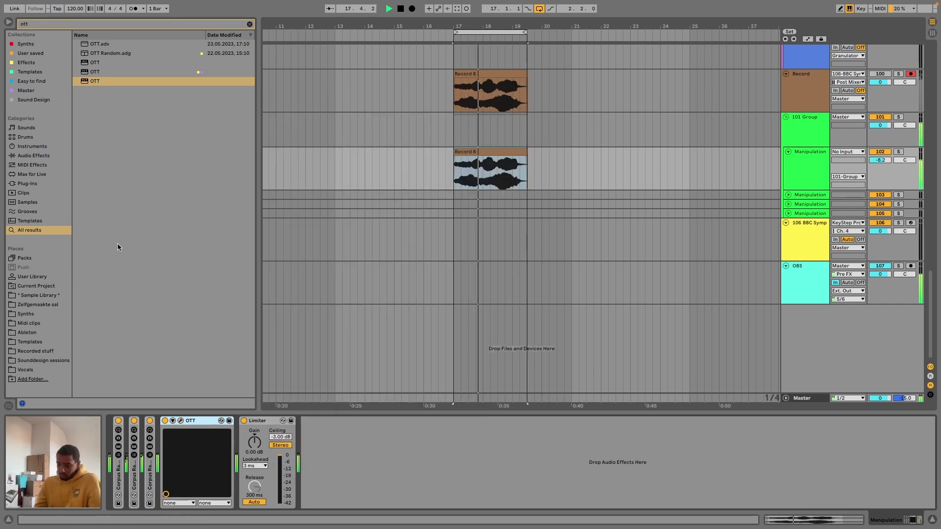
Search for compressors, insert AUMultibandCompressor directly after the third Corpus Random rack, and switch OTT off.
key("super+f")
type("compress")
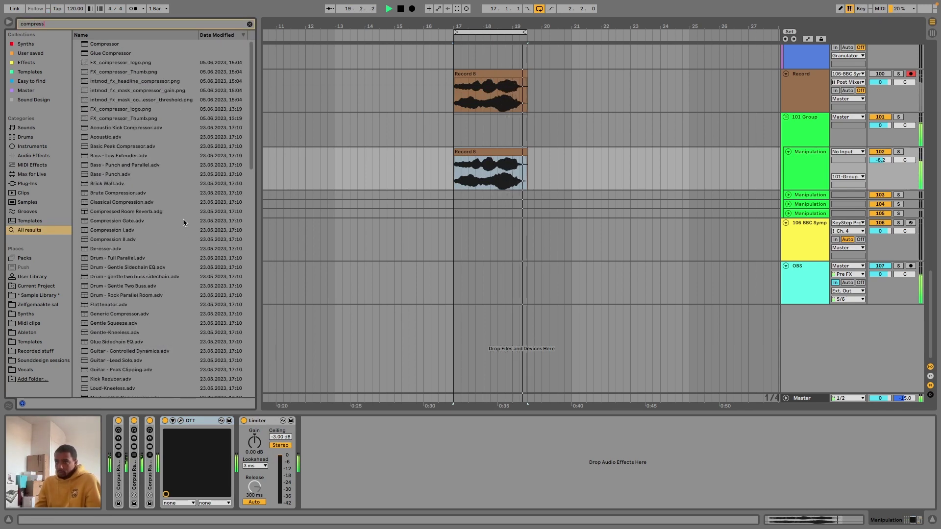
scroll(182, 231, "down", 15)
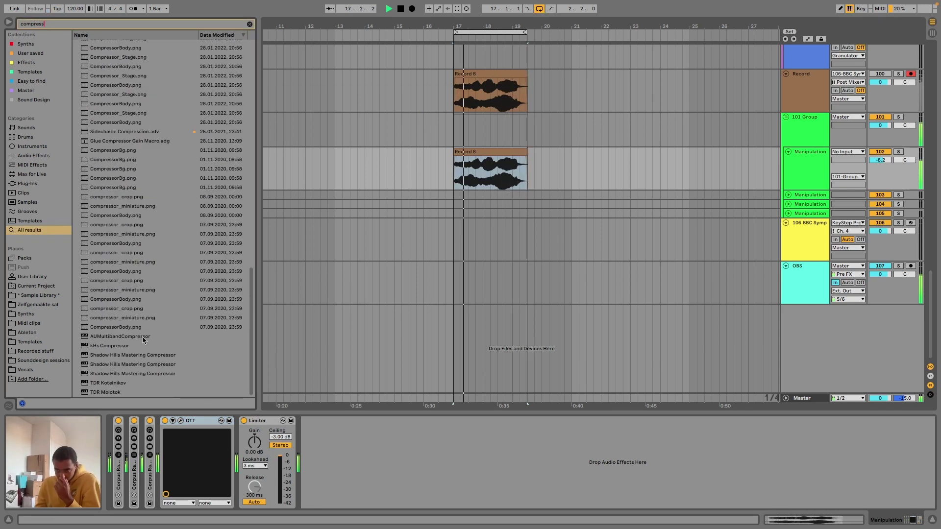
left_click_drag(120, 336, 167, 442)
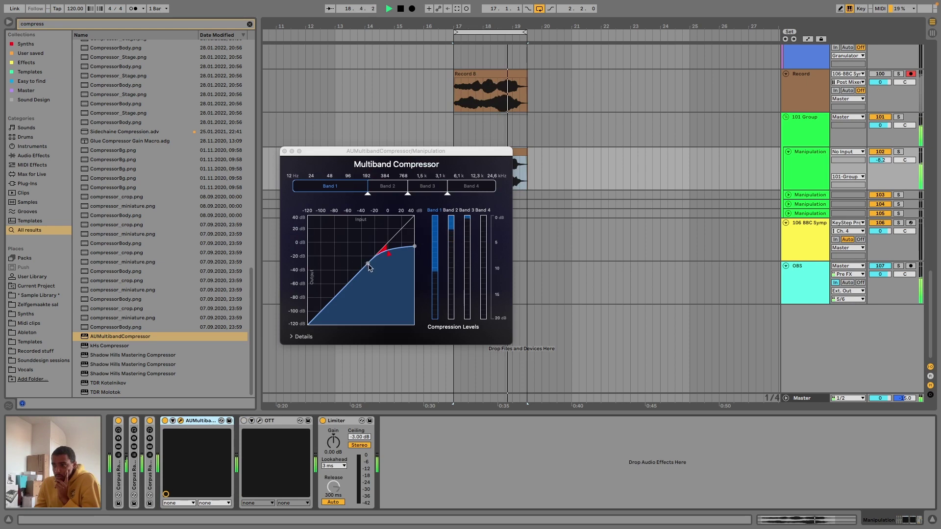
Set the multiband compressor's Band 1 threshold to -19.25 dB and adjust the thresholds of Bands 2 and 3.
left_click_drag(365, 262, 376, 264)
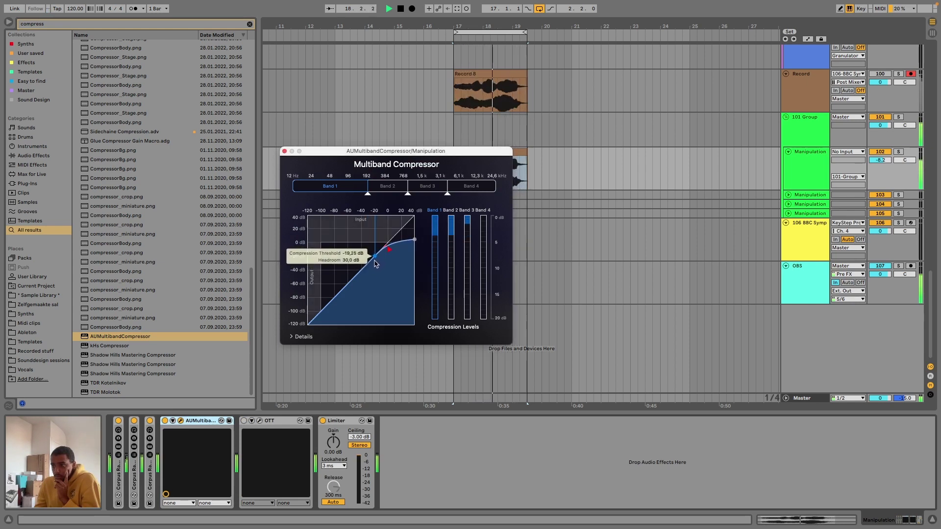
left_click(387, 186)
left_click_drag(368, 262, 362, 281)
left_click(424, 187)
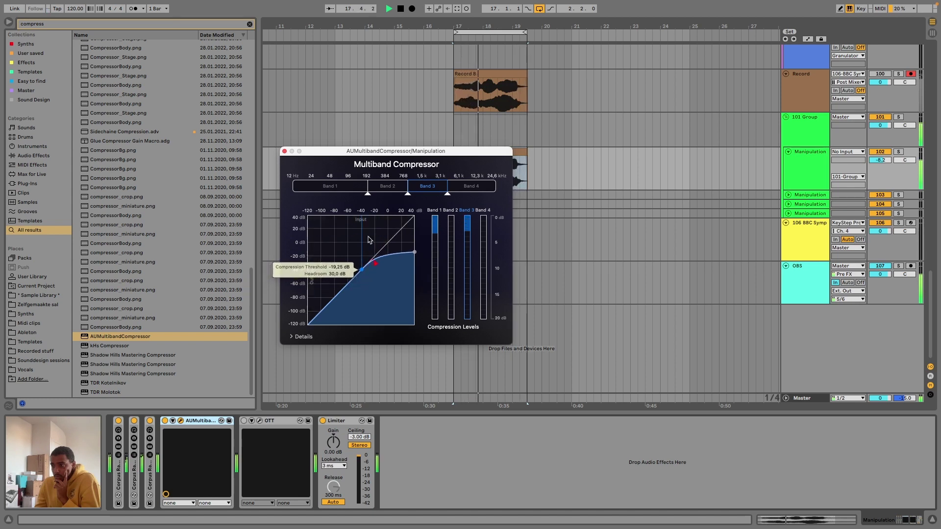
left_click(387, 191)
left_click_drag(382, 252, 368, 268)
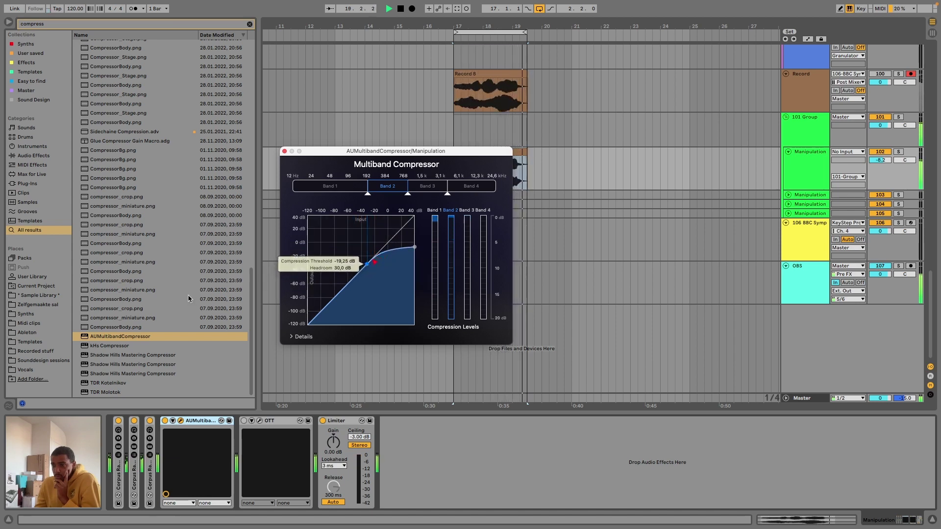
Switch OTT back on and set its Upward amount to 194 % and Downward amount to 29 %.
left_click(245, 422)
left_click(259, 422)
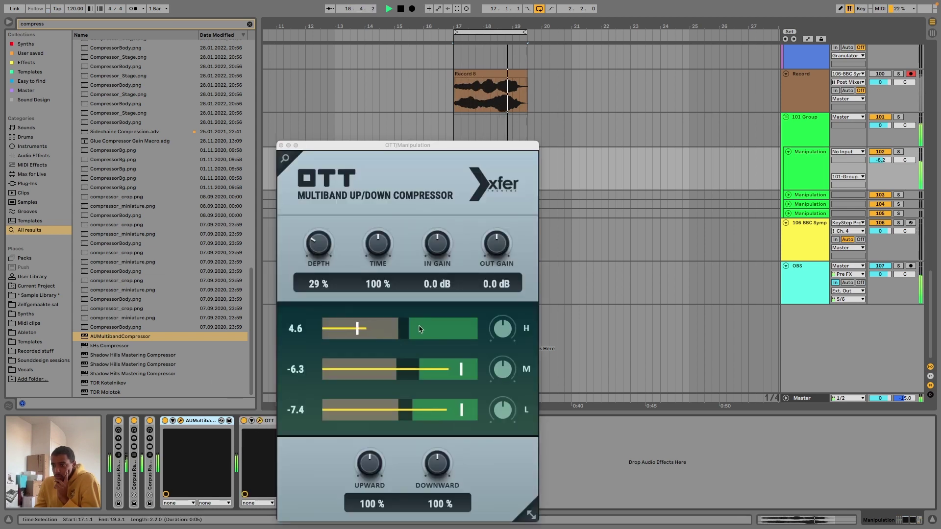
left_click_drag(440, 460, 438, 485)
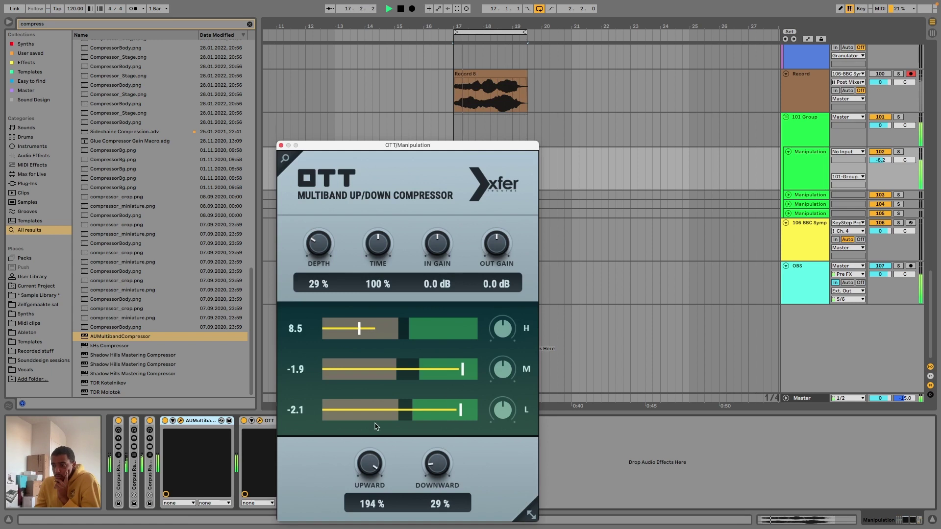
left_click(281, 146)
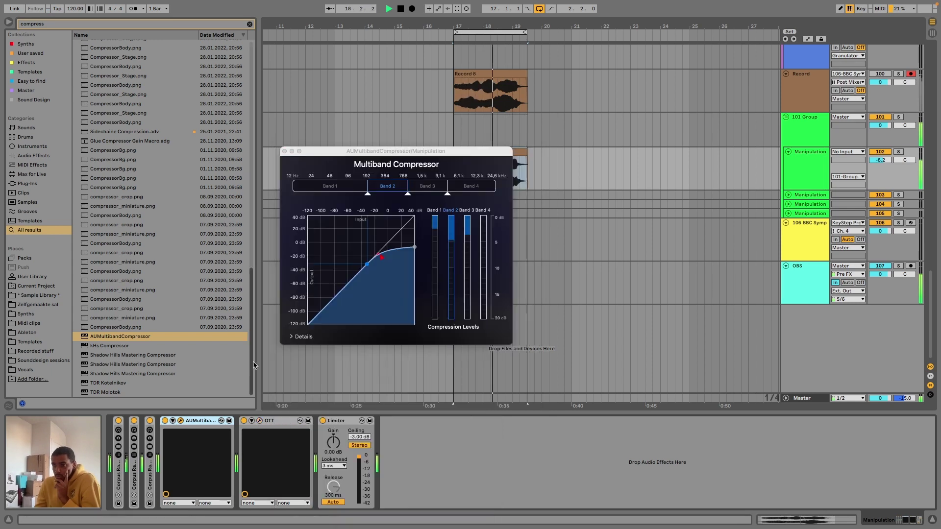
Delete OTT from the effect chain and close the multiband compressor's window.
left_click(279, 422)
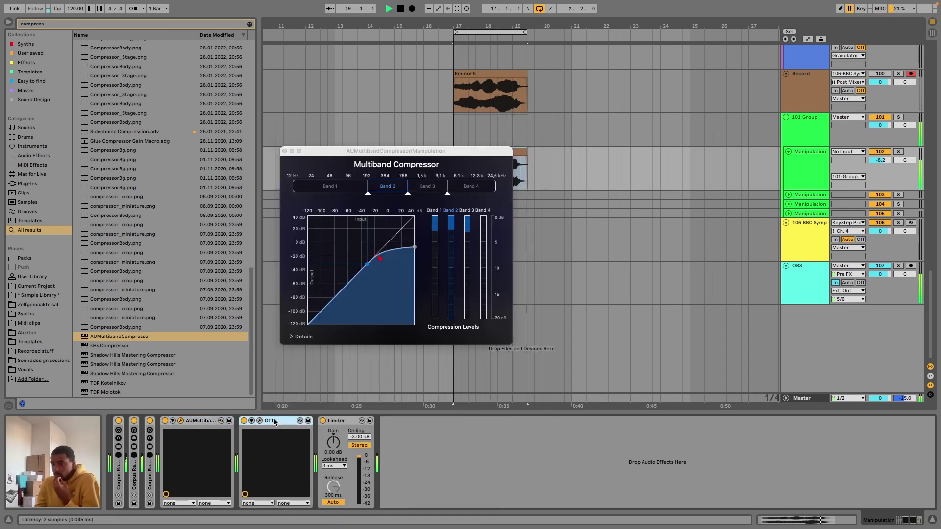
key("Delete")
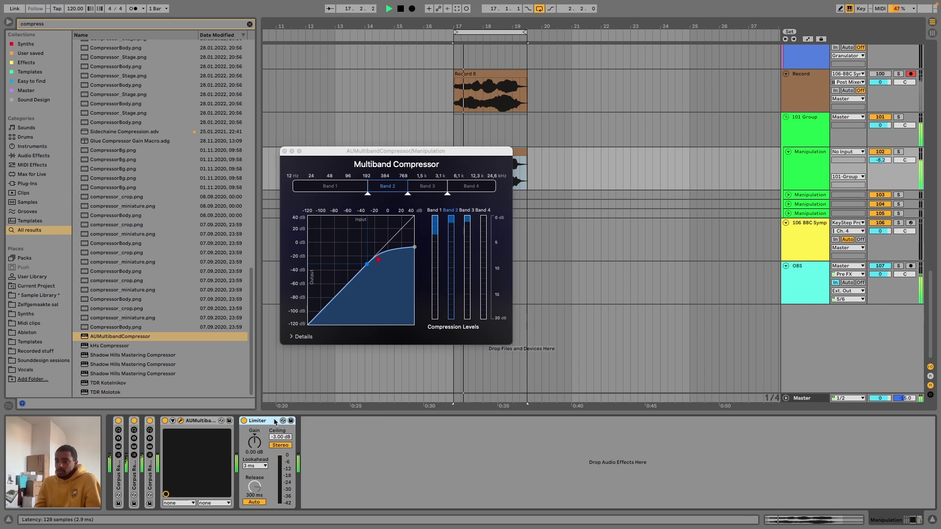
left_click(285, 151)
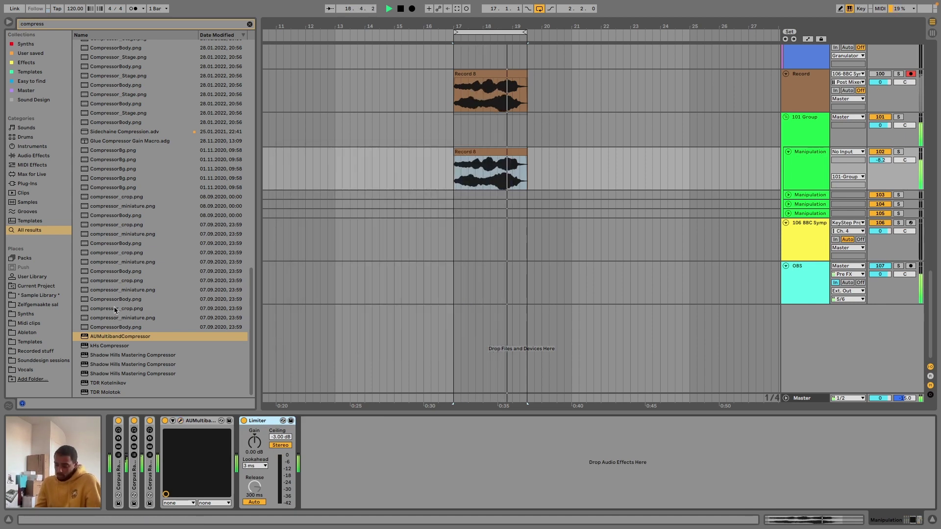
Find Drum Buss in the browser and insert it between AUMultibandCompressor and the Limiter.
key("ctrl+f")
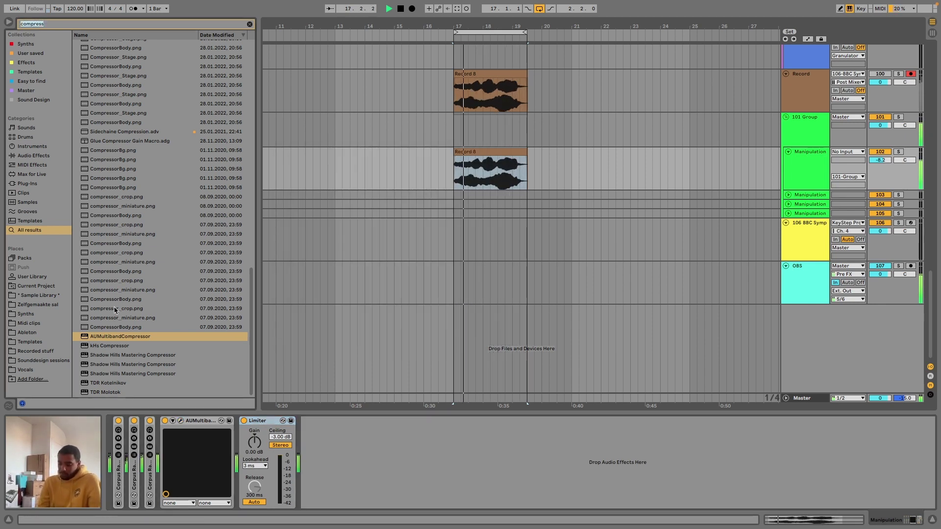
type("buss")
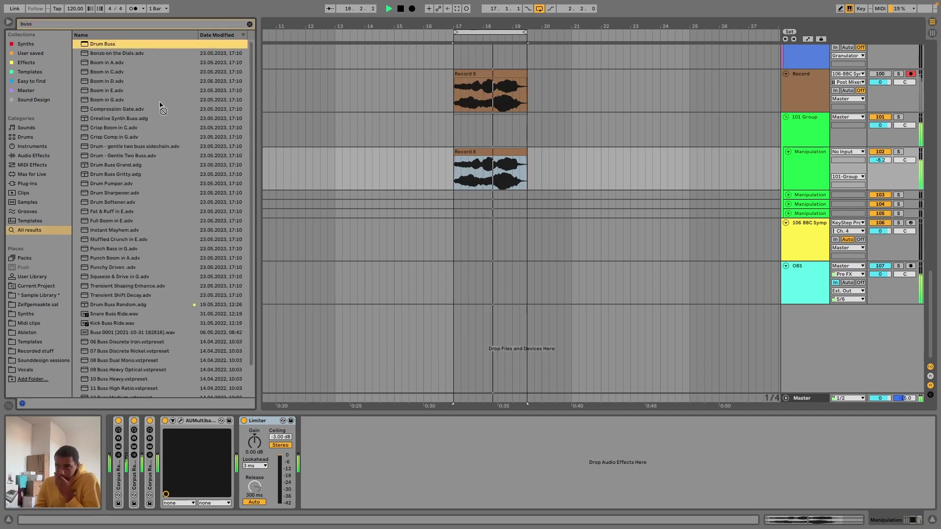
left_click_drag(161, 108, 229, 427)
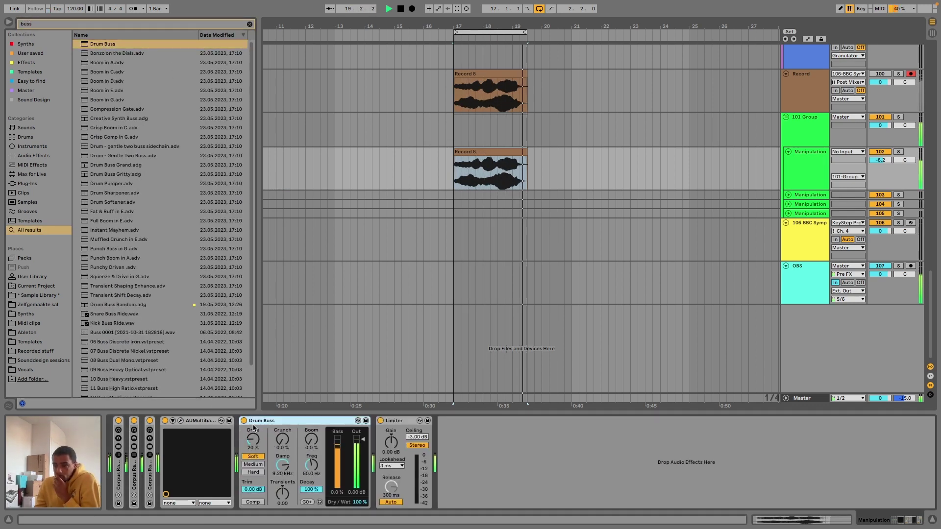
Try Drum Buss with Hard distortion and Drive at 13 %, and delete the device.
mouse_move(292, 446)
left_mouse_down()
mouse_move(292, 422)
mouse_move(291, 444)
mouse_move(253, 431)
mouse_move(289, 452)
left_mouse_up()
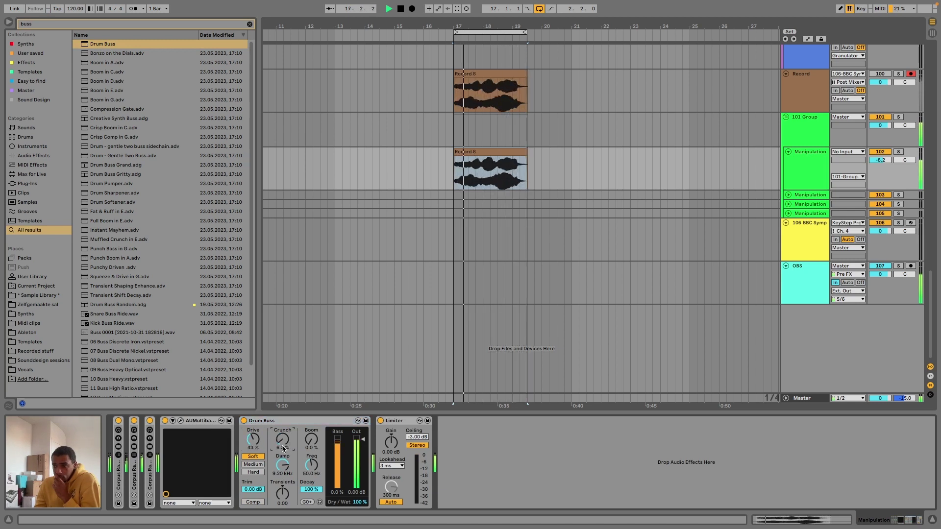
left_click(257, 465)
left_click(258, 473)
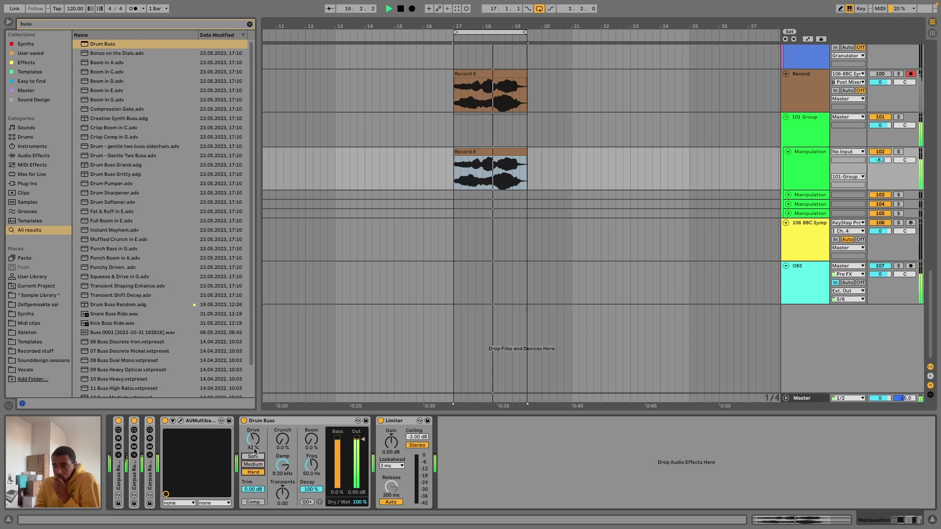
left_click_drag(254, 448, 254, 463)
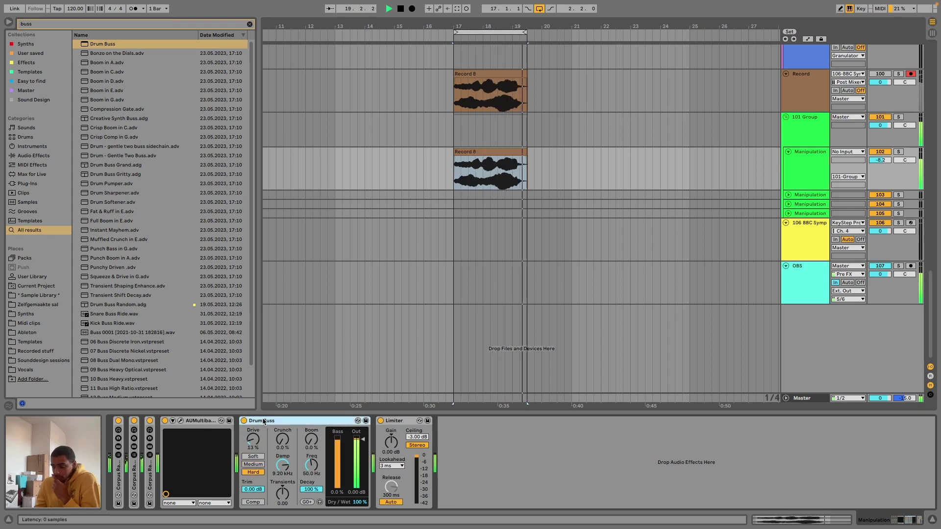
key("Delete")
Find the Saturator in the browser and insert it between AUMultibandCompressor and the Limiter.
key("ctrl+f")
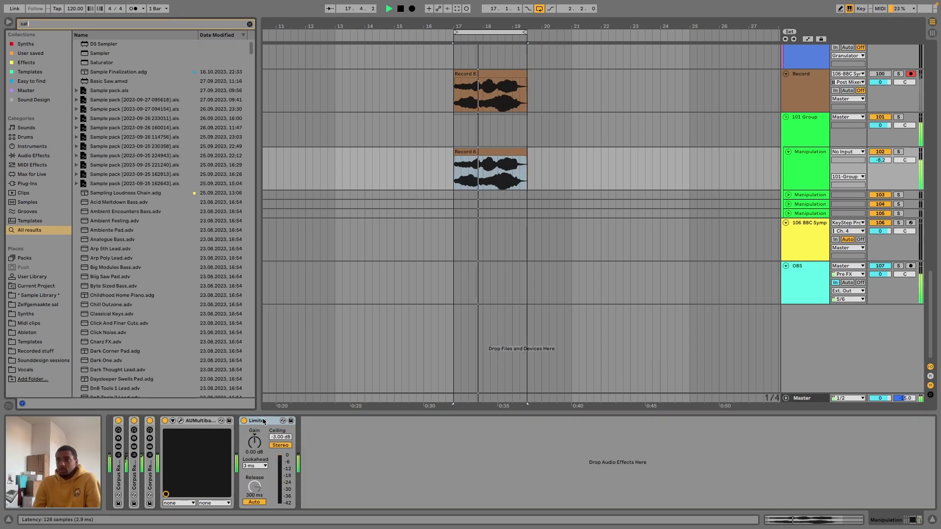
type("saturn")
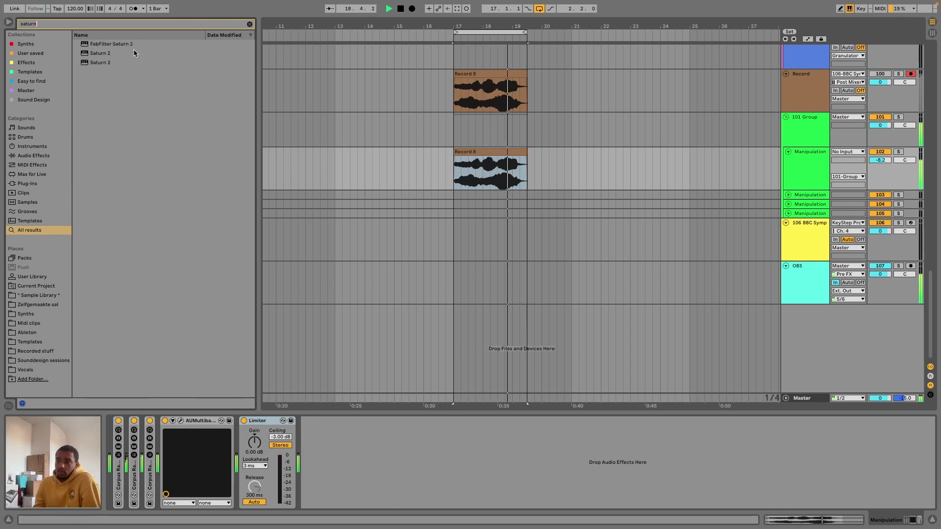
key("BackSpace")
key("BackSpace")
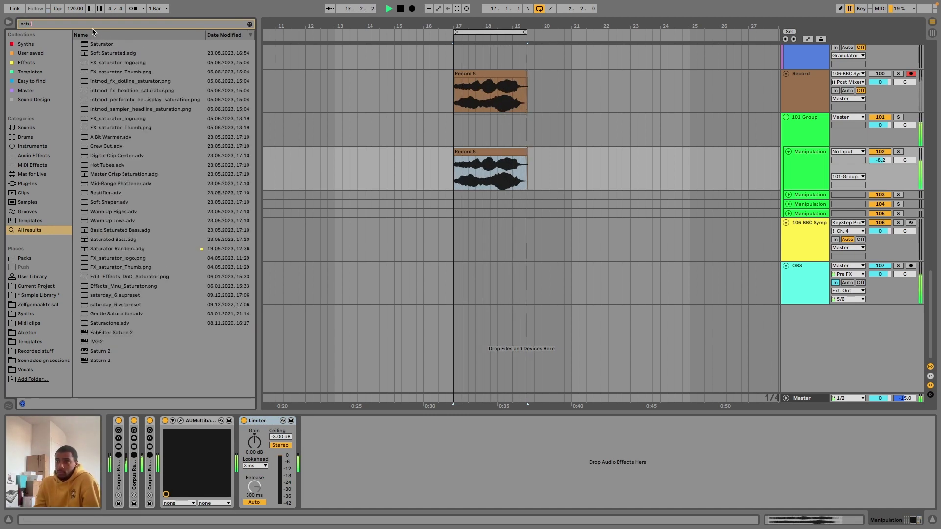
mouse_move(207, 528)
left_mouse_down()
mouse_move(210, 457)
mouse_move(225, 442)
left_mouse_up()
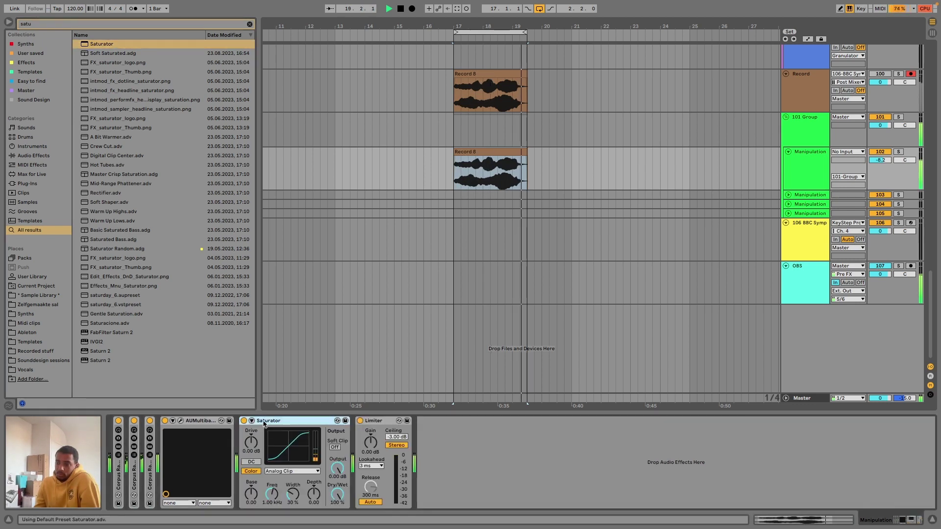
Insert Ozone Imager 2 at the start of the effect chain and narrow its Width to -60 %.
key("ctrl+f")
type("imager")
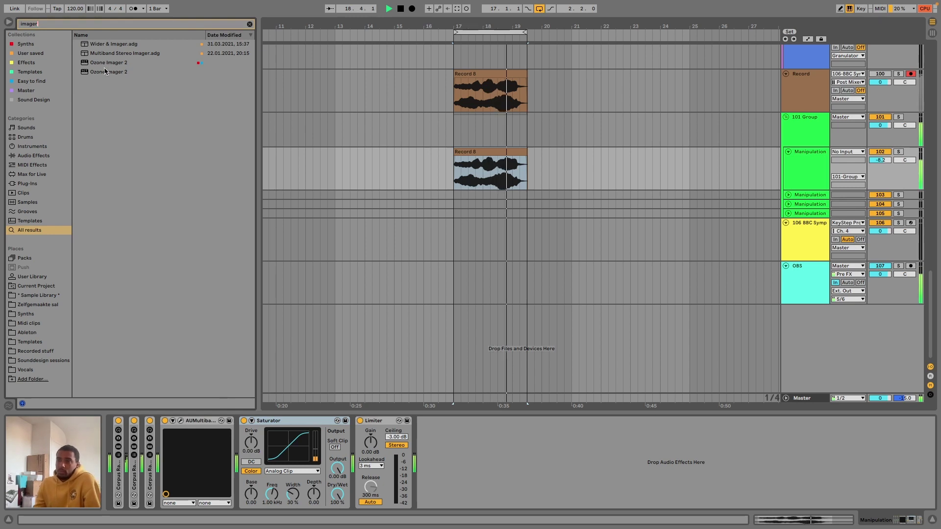
mouse_move(107, 62)
left_mouse_down()
mouse_move(142, 158)
mouse_move(136, 458)
mouse_move(114, 447)
left_mouse_up()
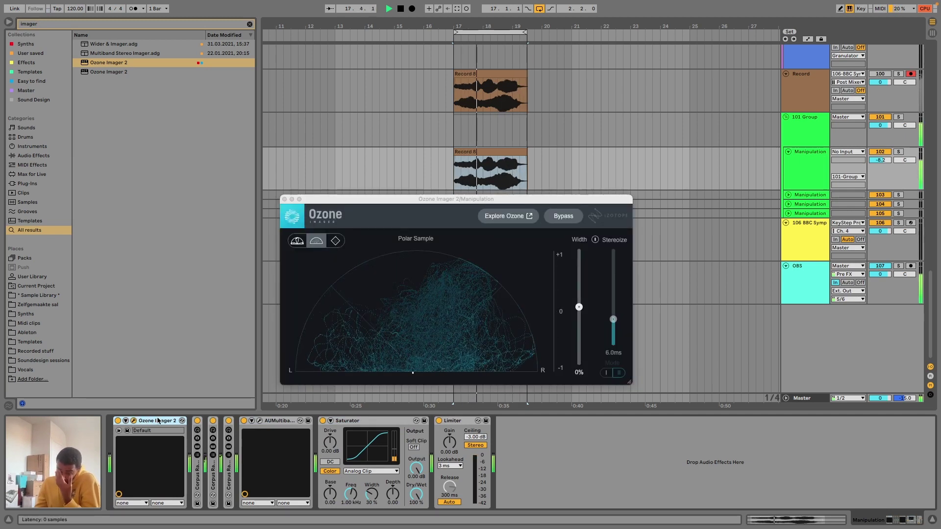
left_click_drag(579, 307, 579, 339)
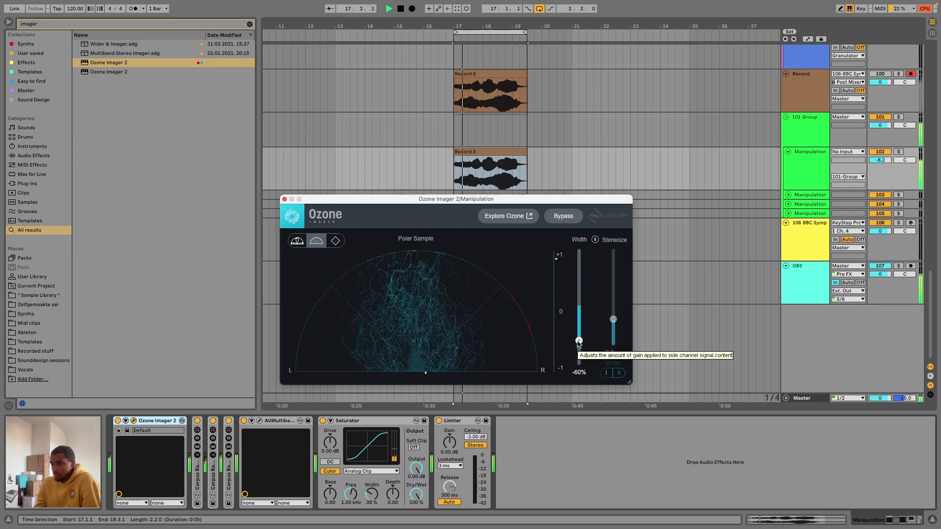
Bypass the Corpus Random racks, AUMultibandCompressor and Saturator, and reset the Ozone Imager 2 Width to 0 %.
left_click_drag(578, 342, 578, 341)
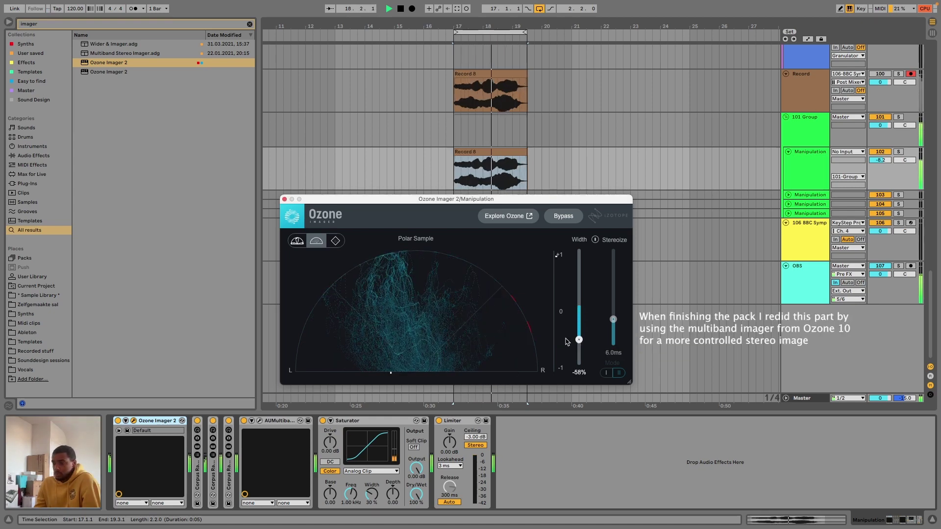
left_click(197, 421)
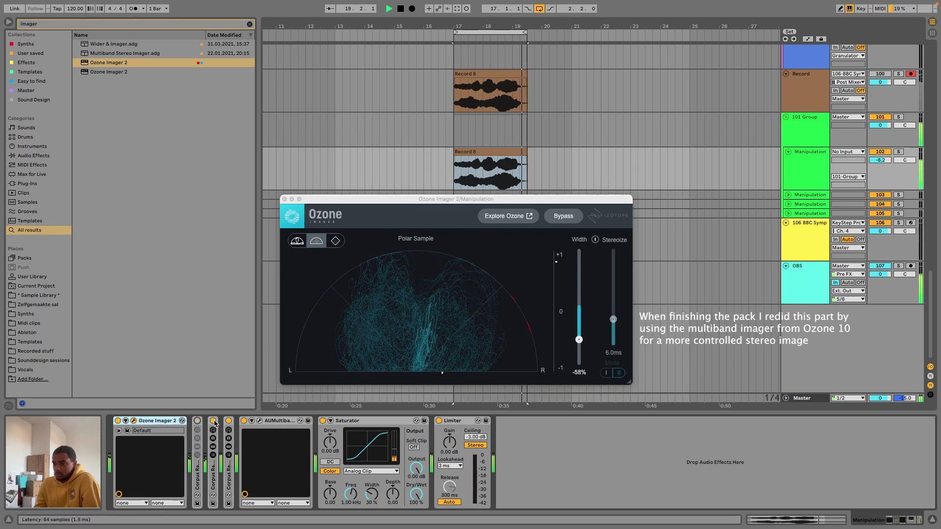
left_click(322, 421)
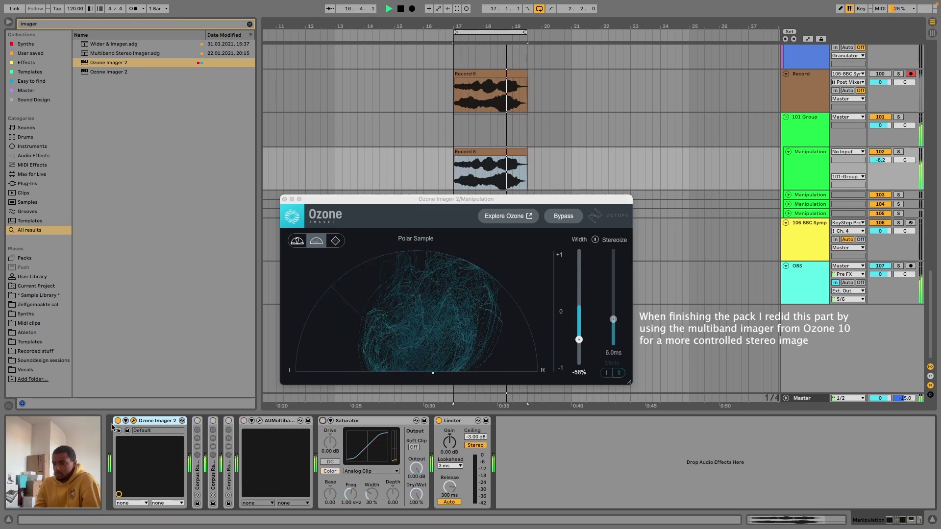
left_click(577, 339, "alt")
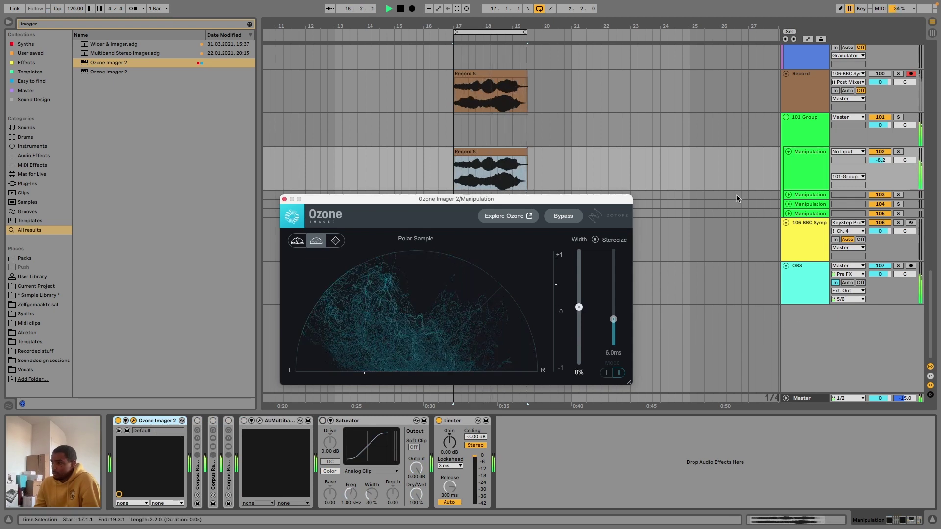
Reset the active Manipulation track's volume to 0 dB, inspect its Record 8 clip, and return to the track's device chain.
left_click(886, 161)
key("Delete")
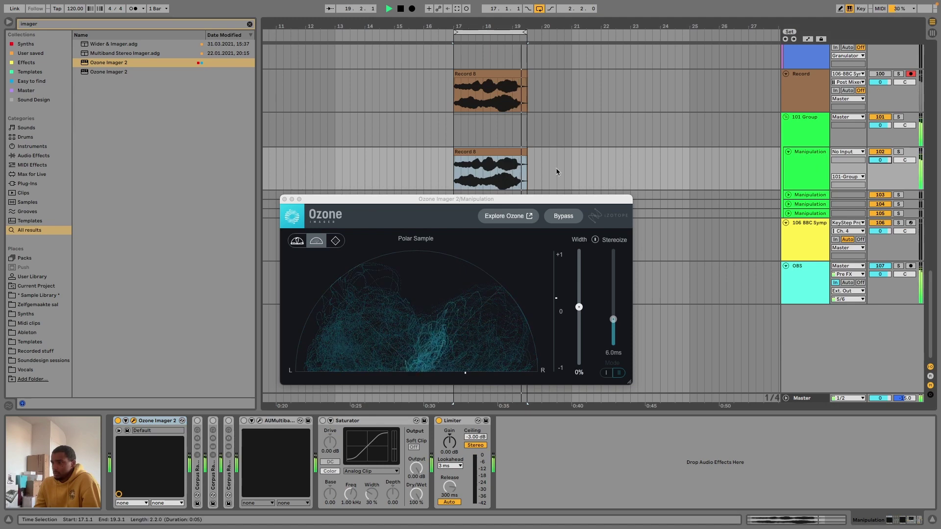
left_click(521, 154)
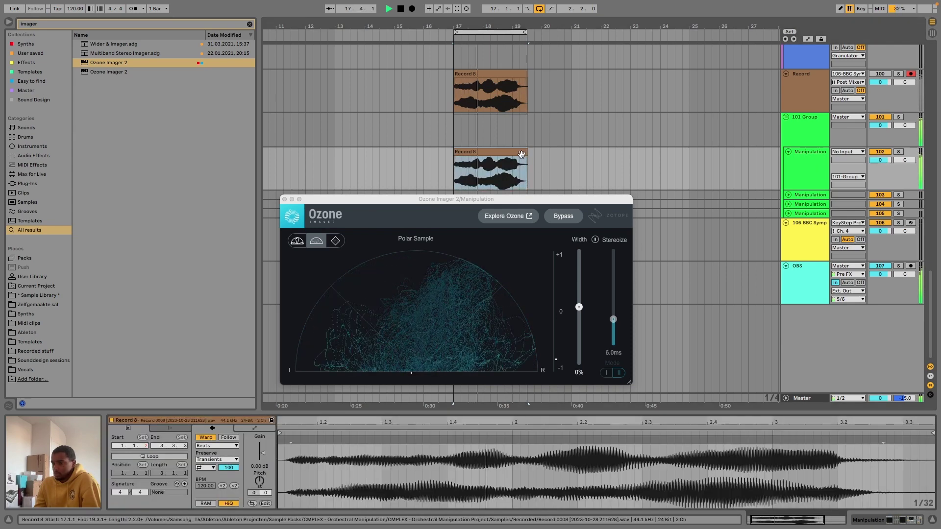
left_click(805, 164)
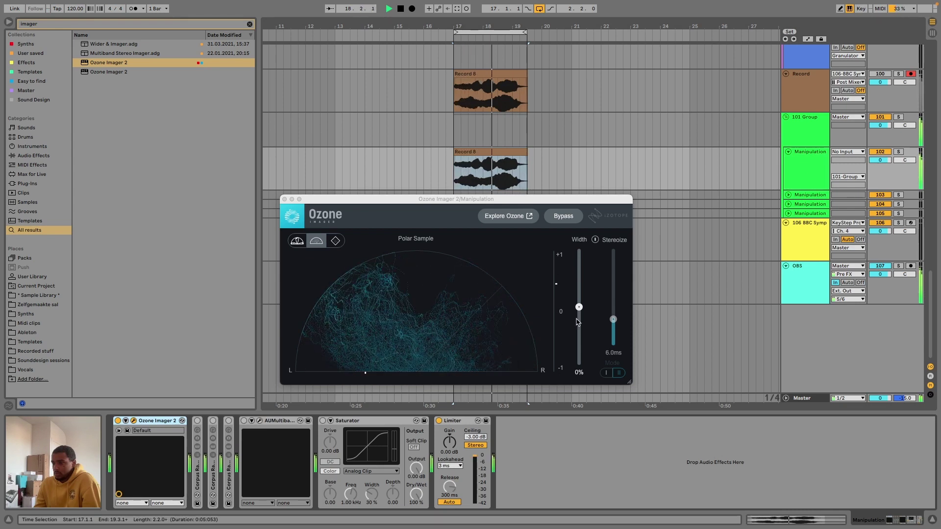
Find Utility in the browser, insert it directly after Ozone Imager 2, and enable its Mono option.
key("super+f")
type("util")
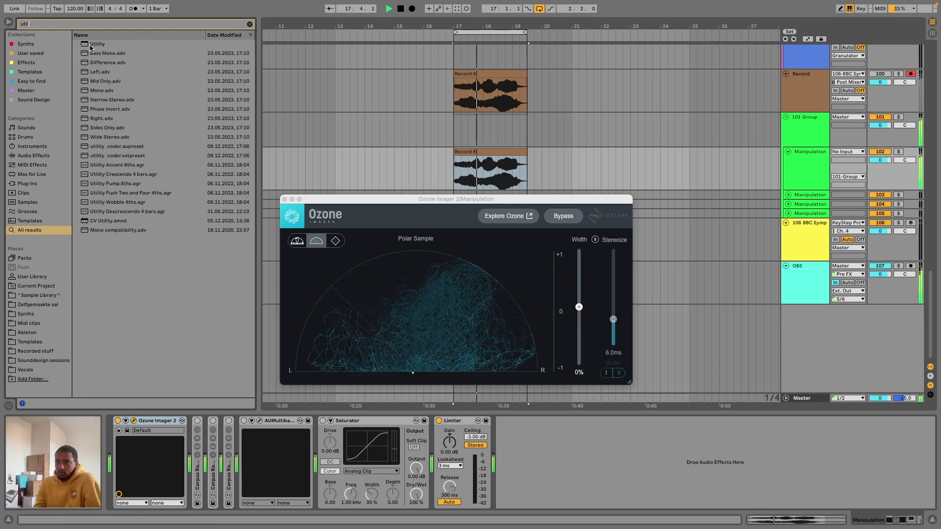
left_click_drag(97, 44, 184, 433)
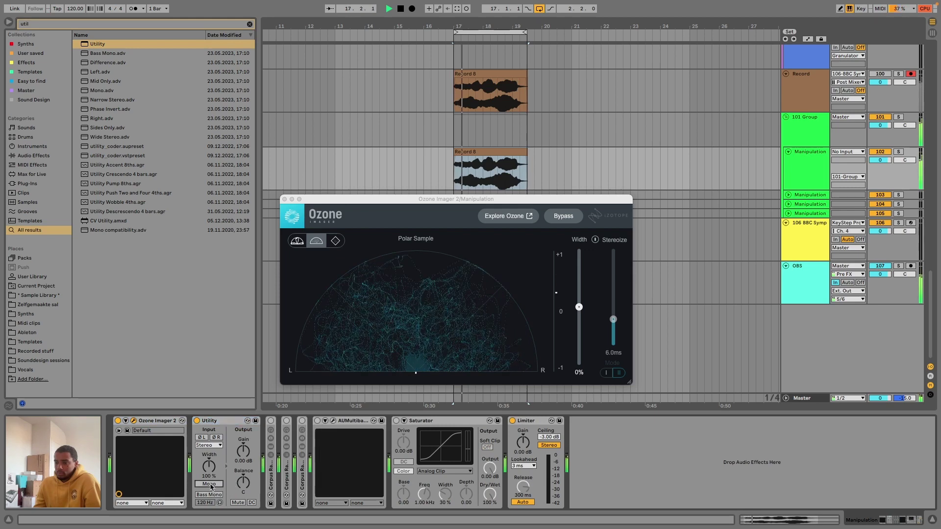
left_click(218, 423)
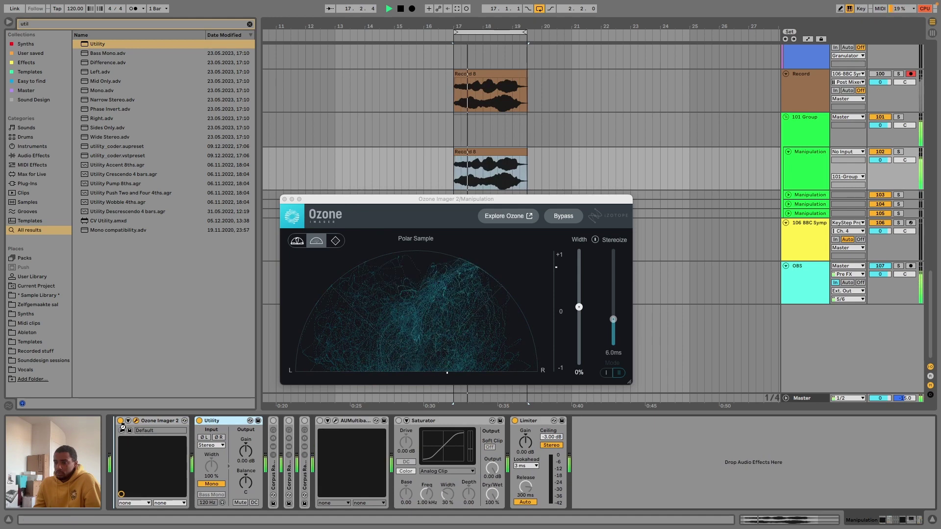
Try Utility ahead of Ozone Imager 2, compare Mono off and on, and move it back behind the imager.
left_click_drag(122, 427, 121, 428)
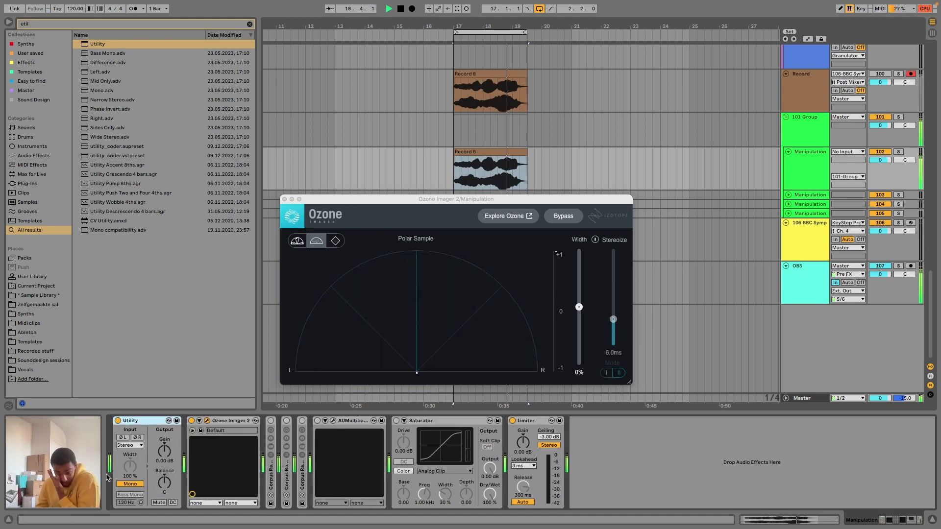
left_click(129, 485)
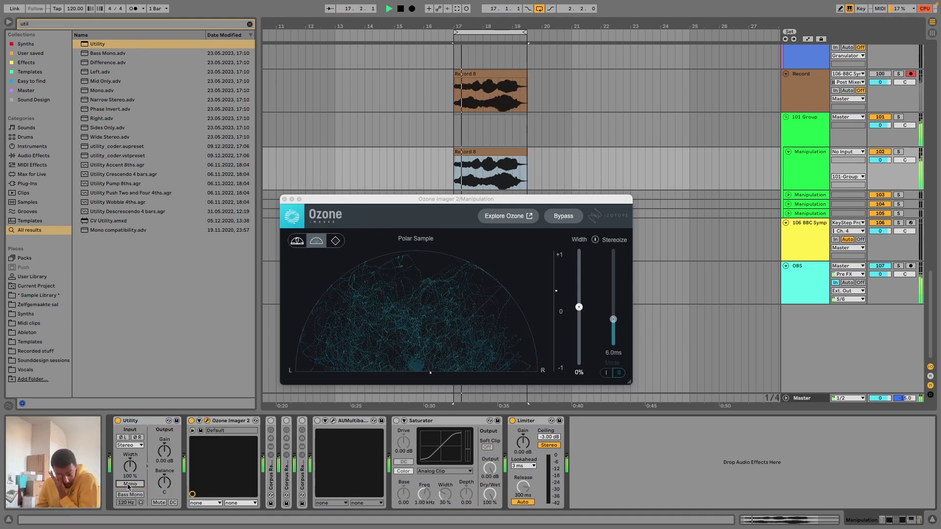
left_click(129, 484)
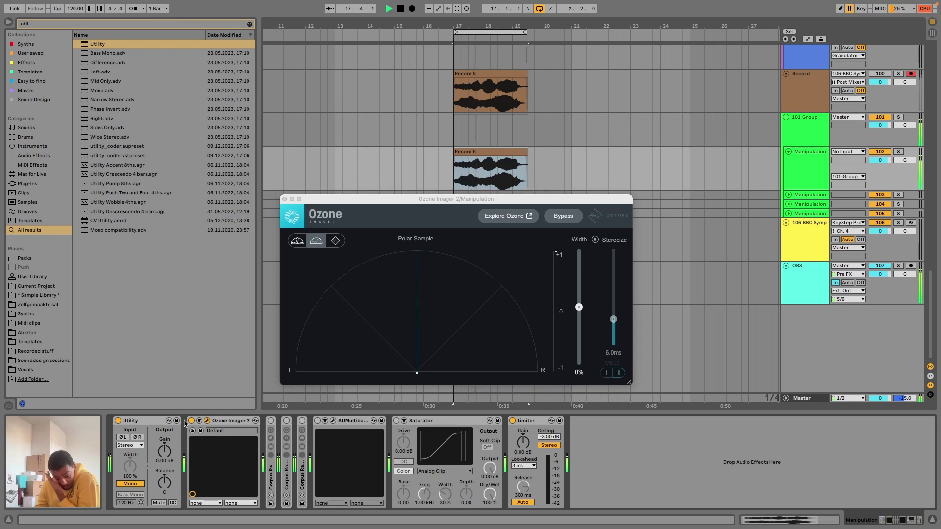
left_click_drag(156, 421, 258, 423)
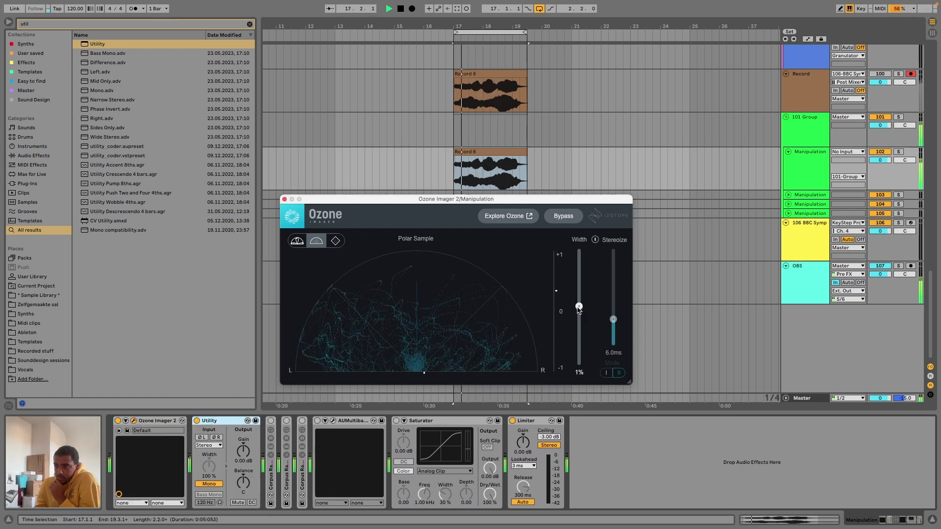
Try Ozone Imager 2 at 100 % Width, reset it to 0 %, and turn off Utility's Mono option.
left_click_drag(579, 307, 570, 231)
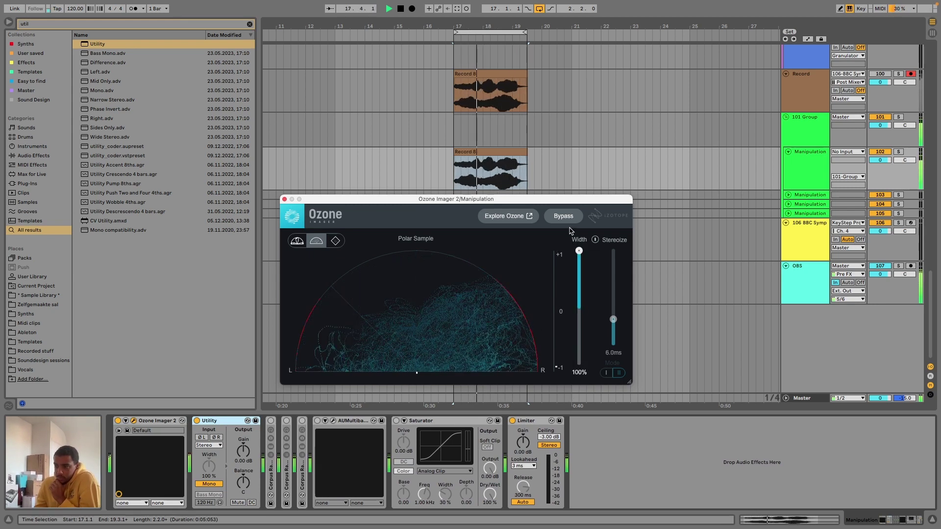
left_click_drag(571, 230, 578, 310)
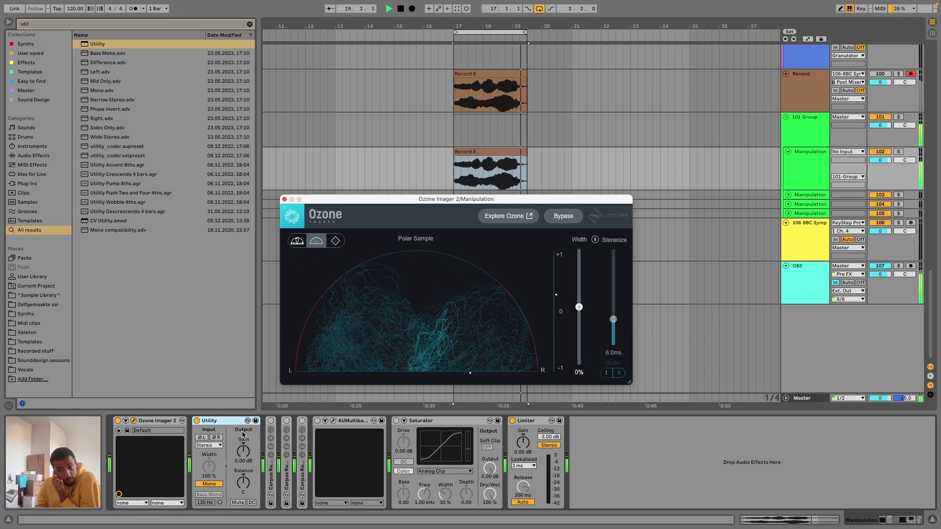
left_click(217, 486)
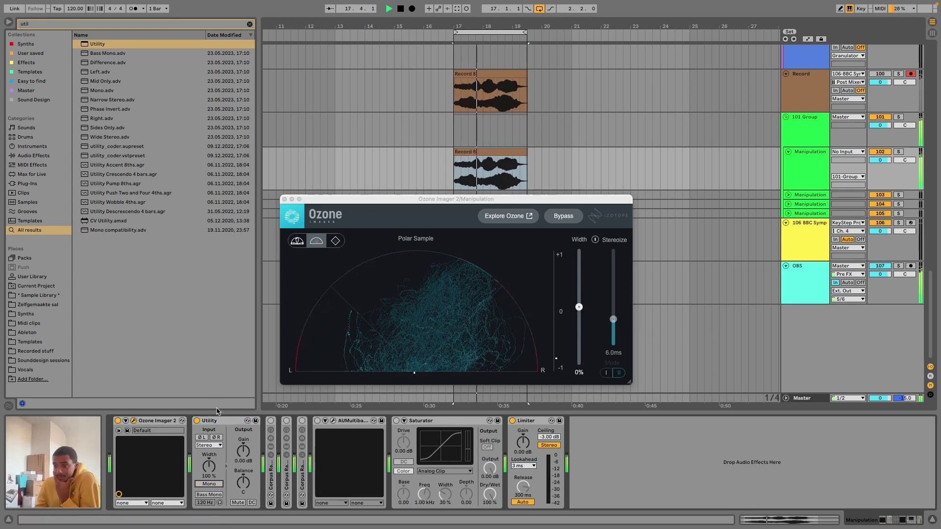
Enable and unfold the first Corpus Random rack, randomize its macros twice, and fold it again.
left_click(270, 421)
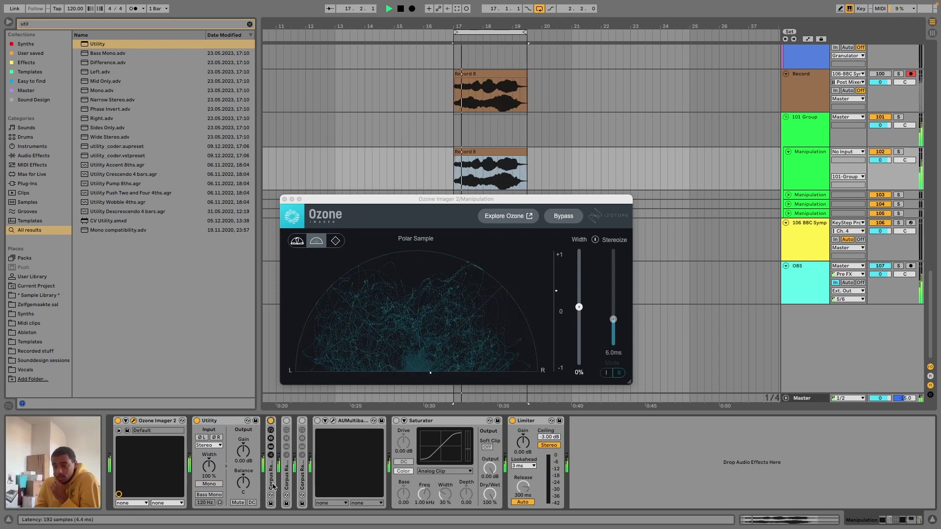
left_click(271, 429)
left_click(443, 421)
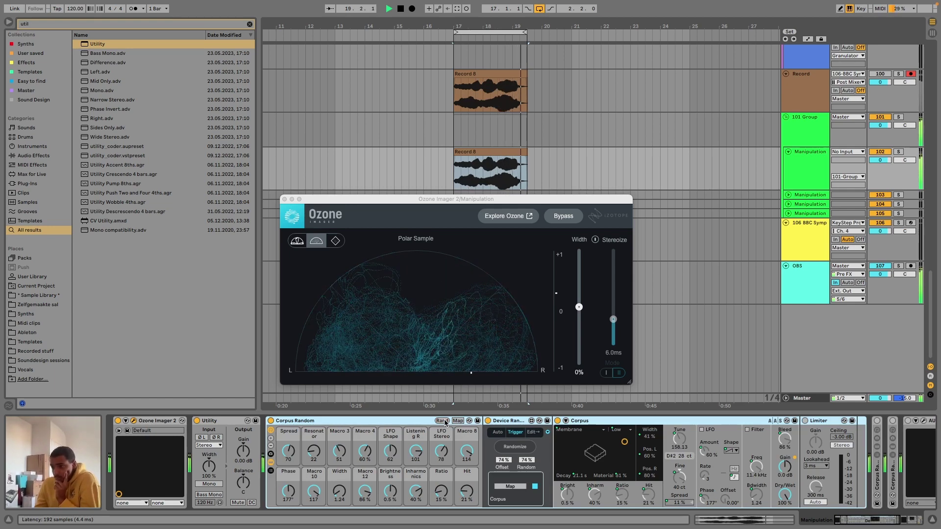
left_click(443, 421)
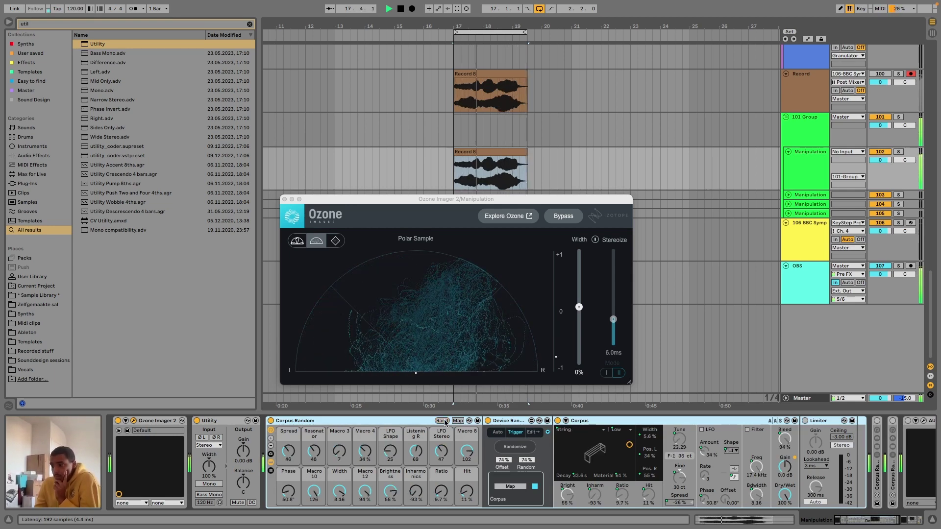
double_click(360, 423)
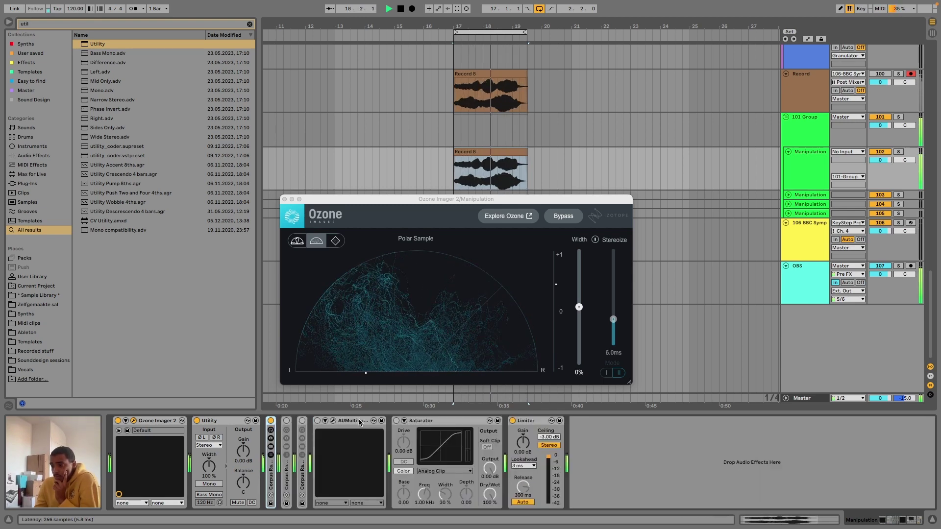
Enable and unfold the second Corpus Random rack and randomize its macros three times.
double_click(288, 422)
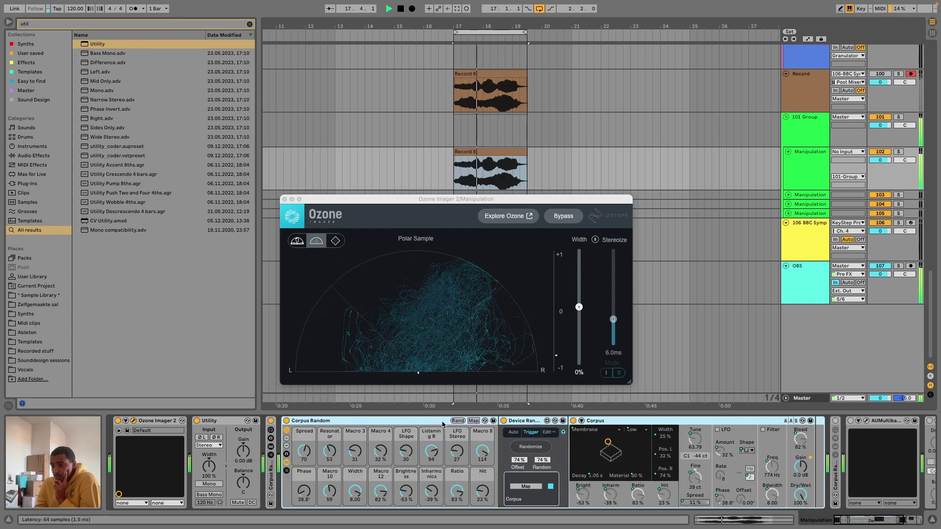
left_click(458, 422)
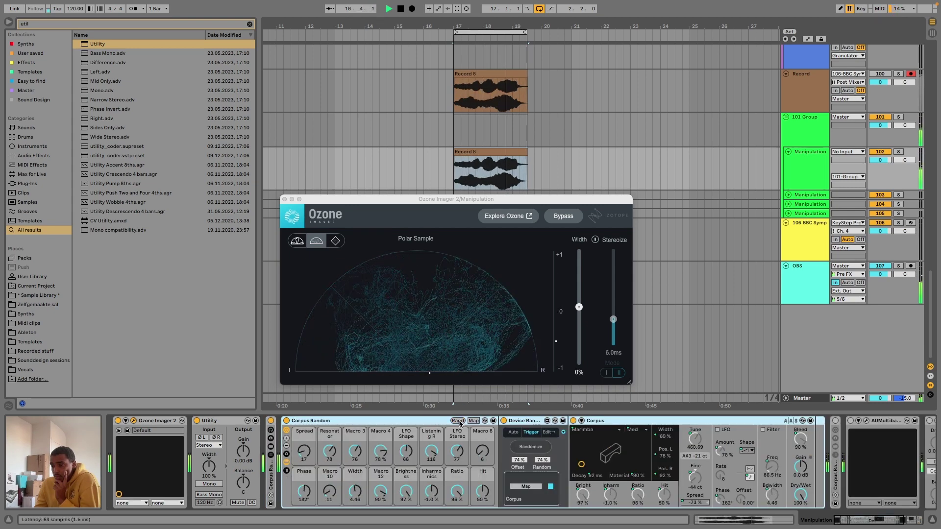
left_click(458, 422)
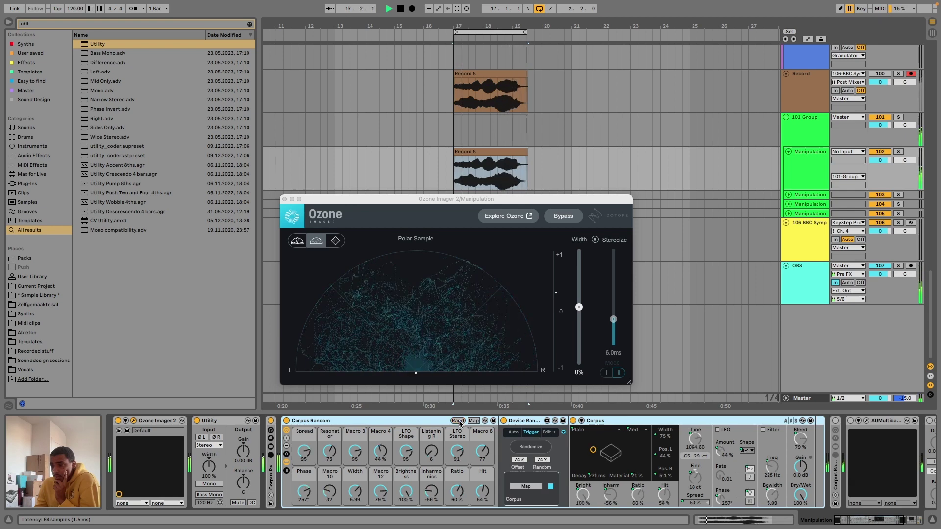
left_click(458, 421)
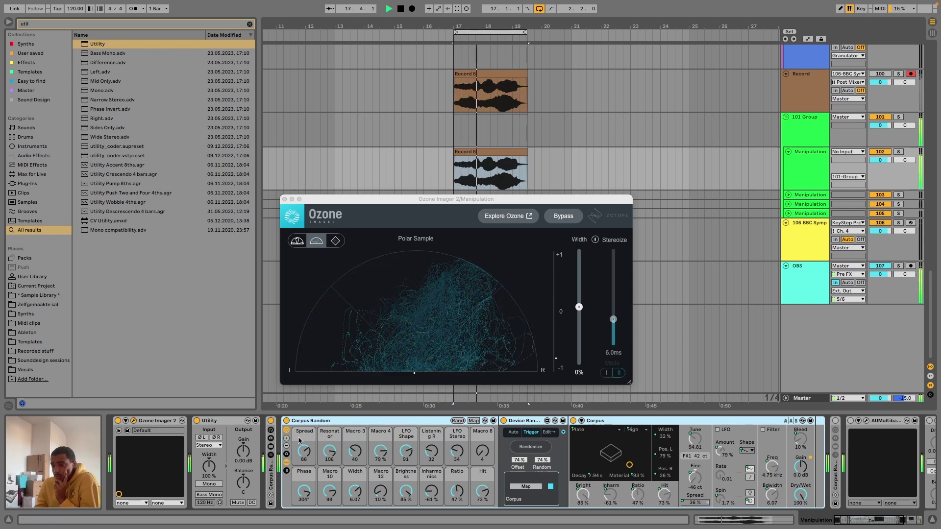
Try the sound with the Saturator enabled, and bypass it again.
scroll(540, 427, "right", 5)
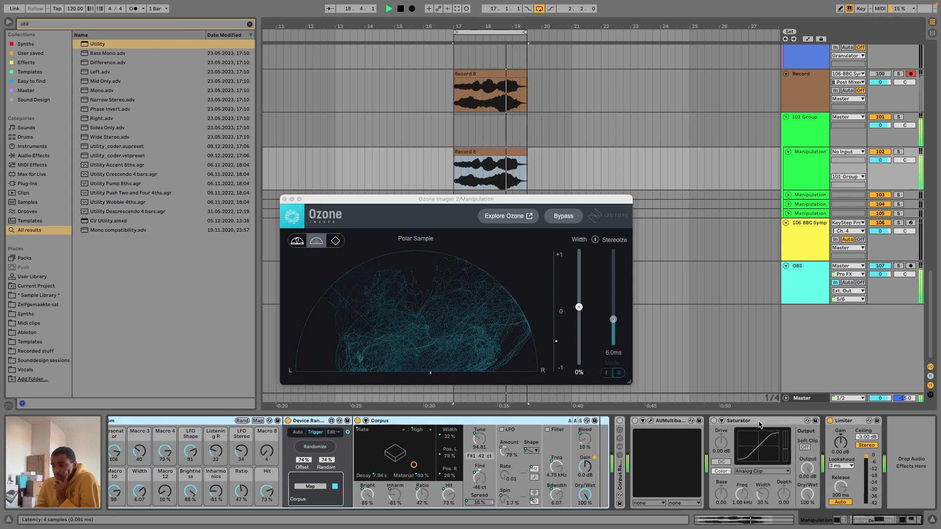
left_click(715, 421)
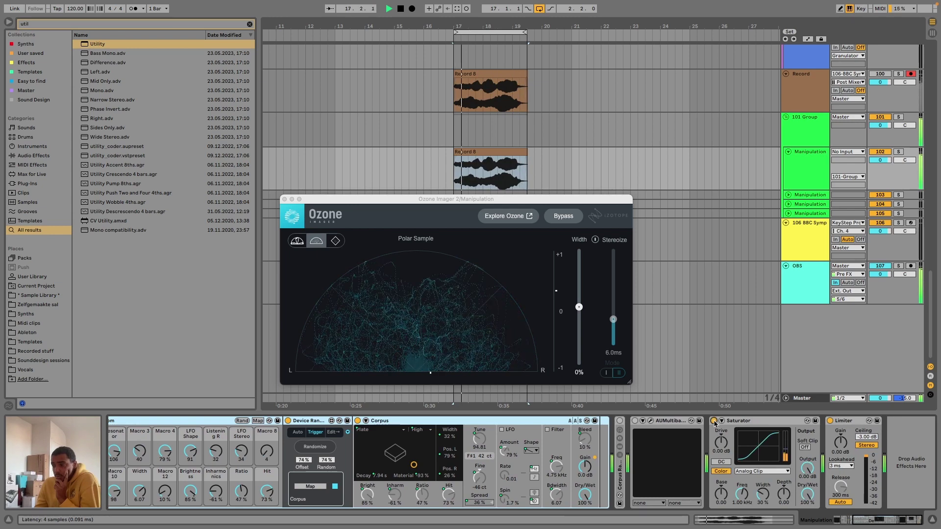
left_click(714, 421)
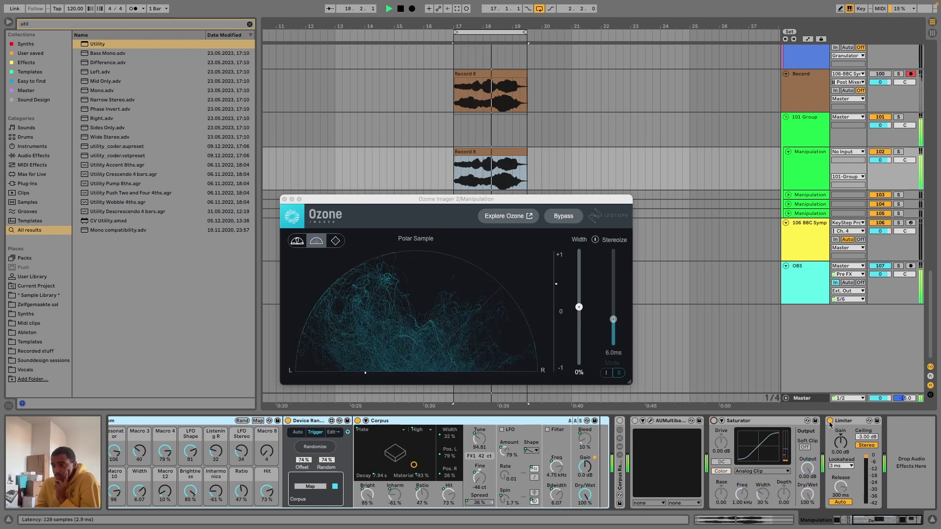
Search the browser for "final" and add the Sample Finalization rack after the Limiter at the end of the chain.
key("super+f")
type("util")
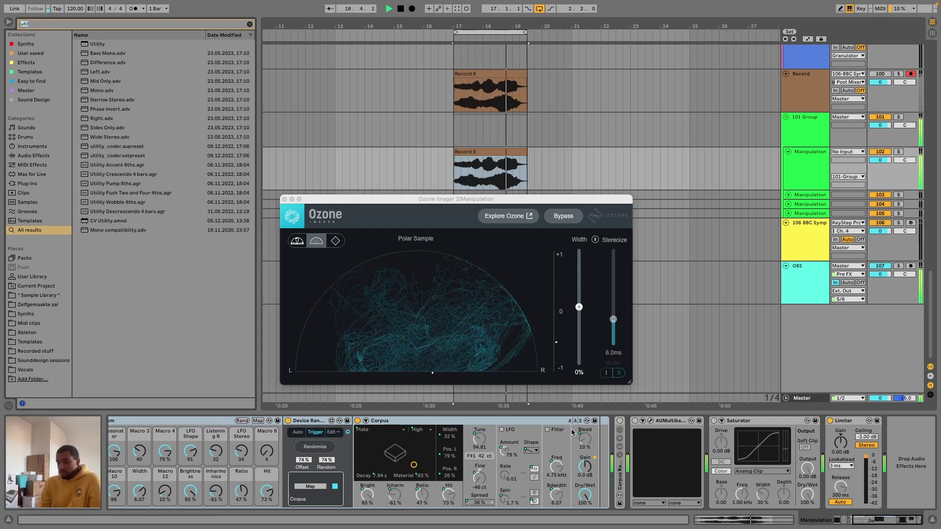
key("super+f")
type("final")
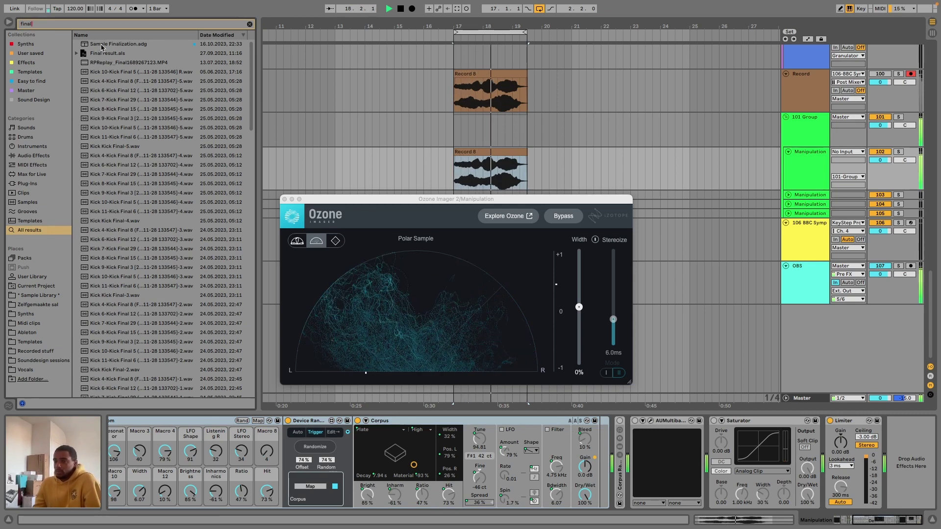
left_click_drag(101, 46, 911, 453)
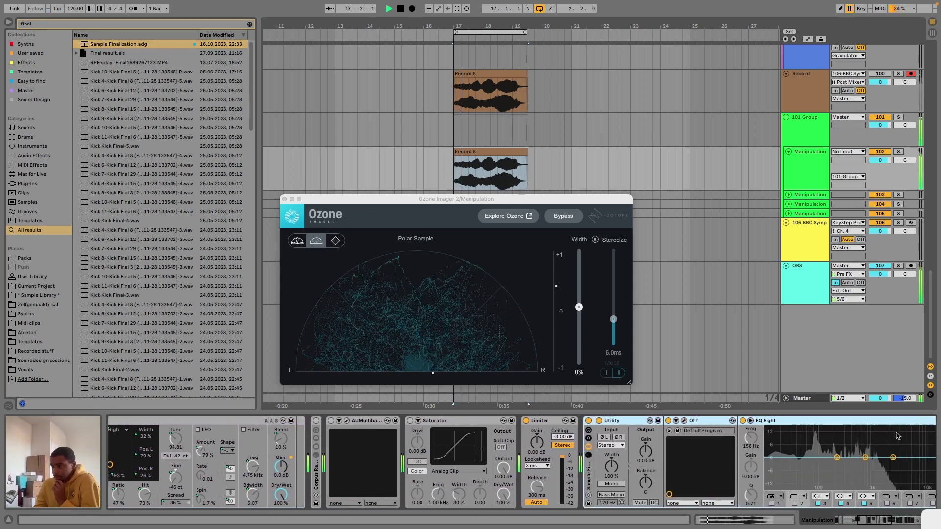
Set the Gain of the first Utility in the Sample Finalization rack to -10 dB.
scroll(668, 423, "right", 10)
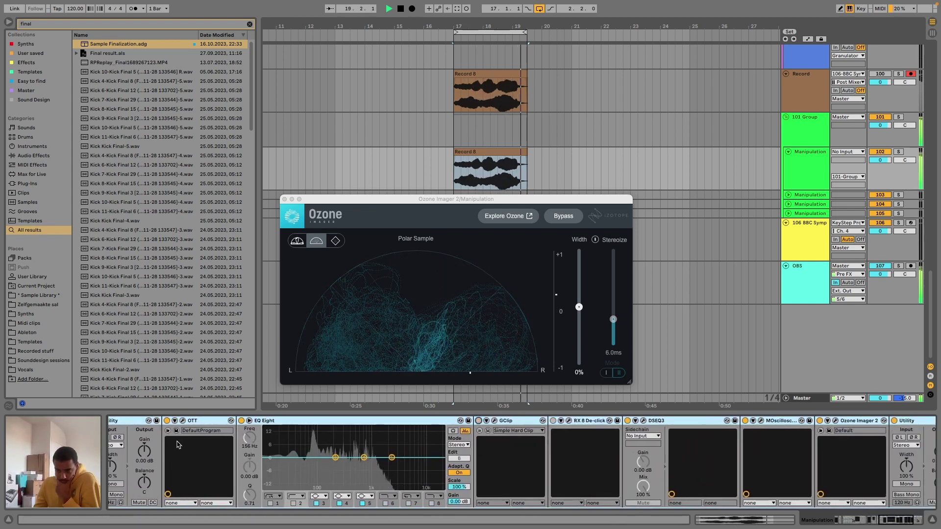
scroll(184, 453, "left", 3)
left_click(167, 453)
type("-10")
key("Return")
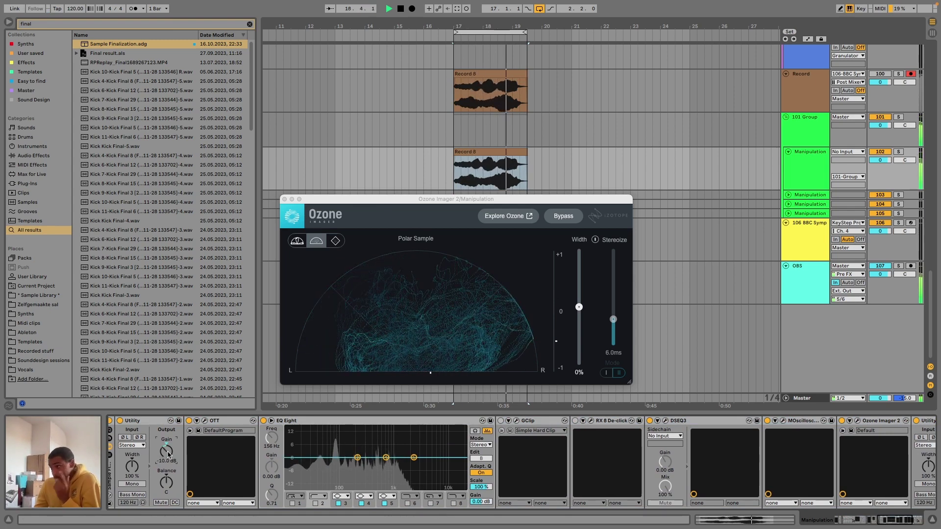
Open the OTT compressor from the Sample Finalization rack, audition the loop with the first Utility's Mono switch, and stop playback.
left_click(205, 421)
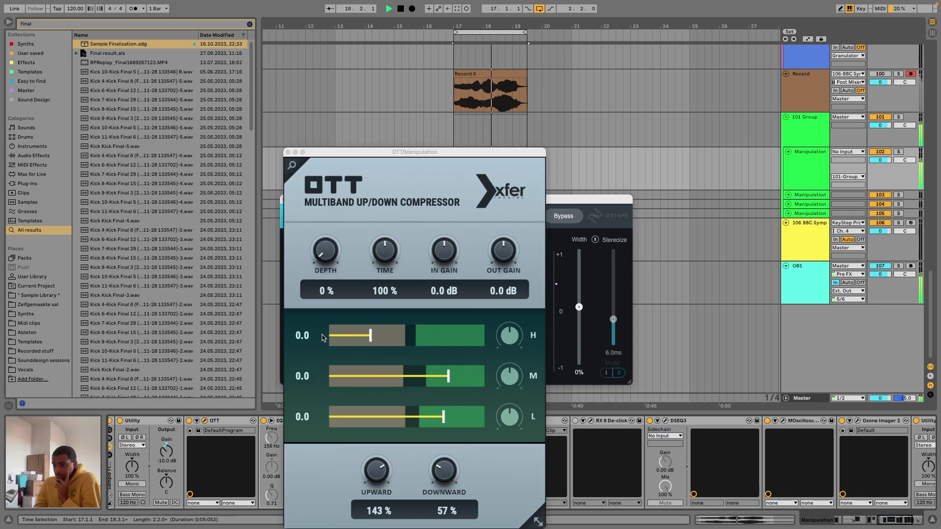
left_click_drag(353, 152, 349, 24)
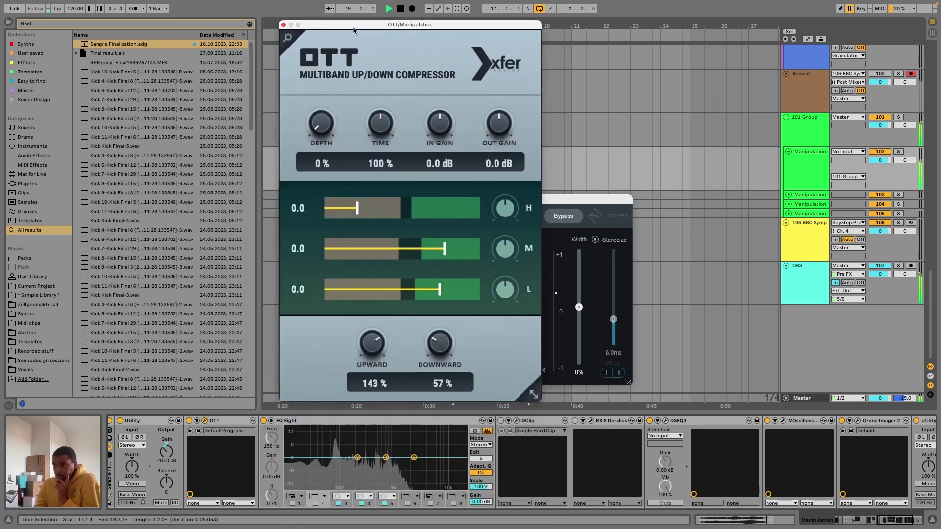
left_click(132, 484)
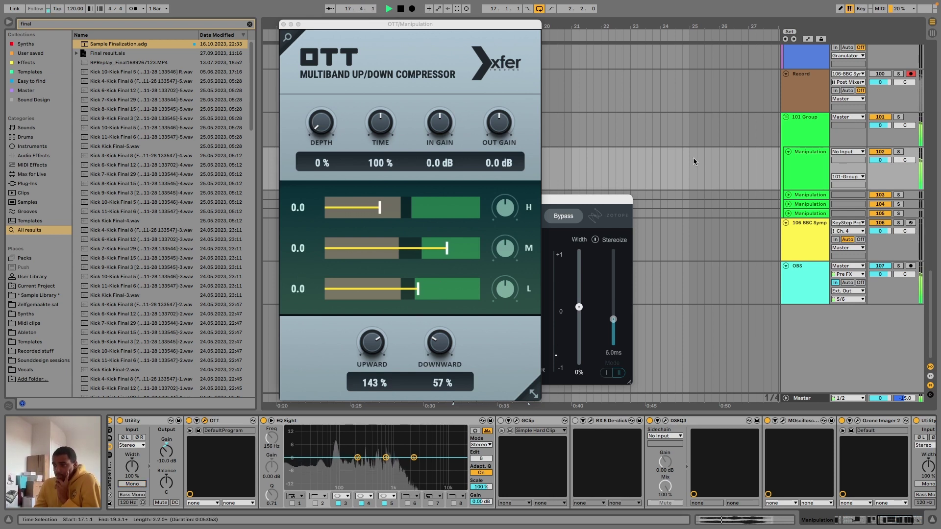
key("space")
left_click_drag(410, 24, 454, 31)
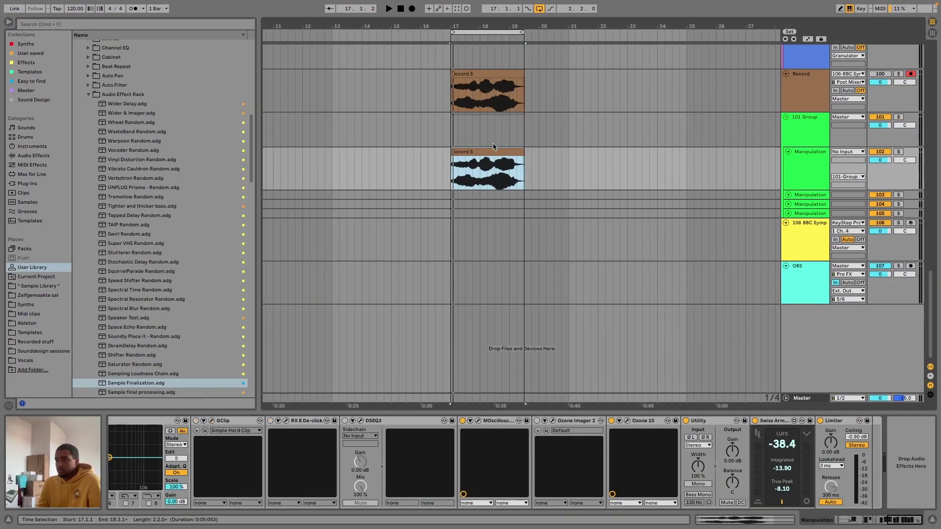
Raise the Gain of the last Utility before the loudness meter to 7.10 dB and extend the loop to four bars from bar 17.
key("space")
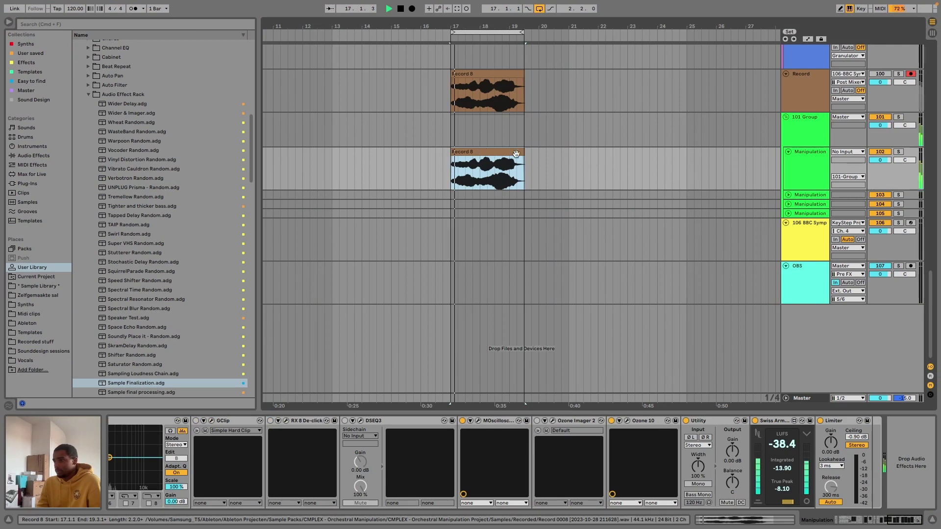
left_click(802, 168)
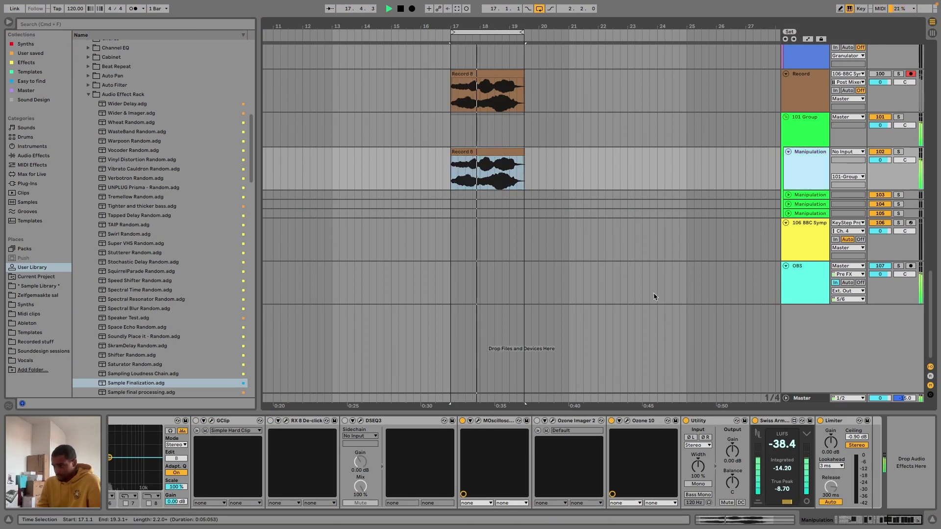
left_click(733, 451)
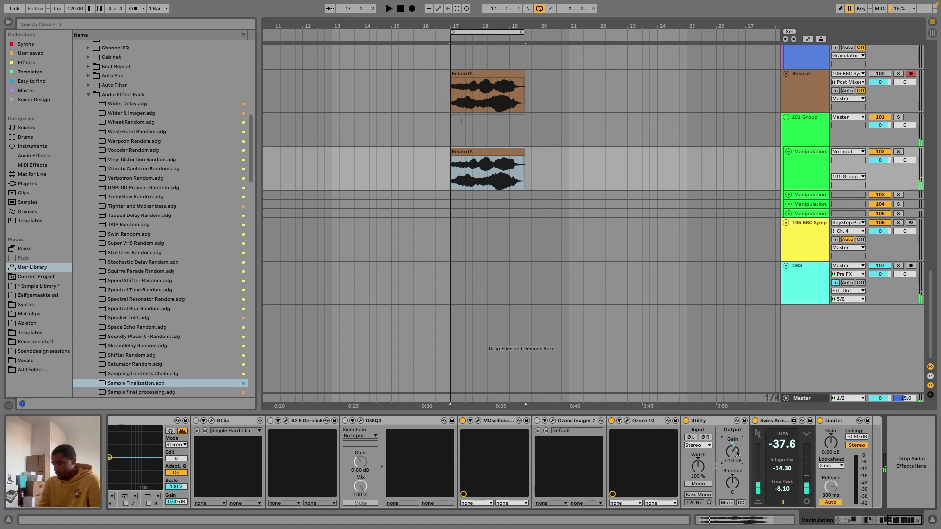
key("space")
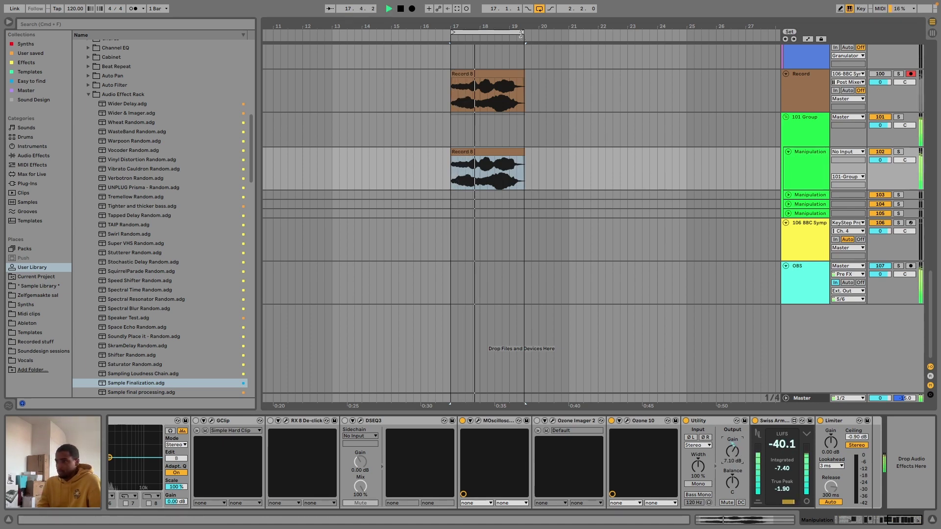
left_click_drag(521, 34, 567, 34)
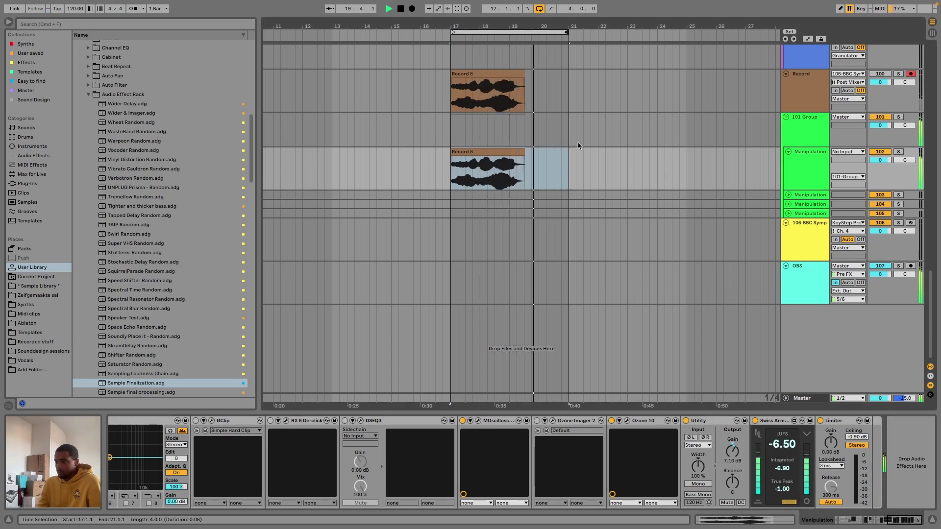
Move the Manipulation track with the Record 8 clip out of the 101 Group into the Basses group, below the black Audio track.
scroll(540, 160, "up", 3)
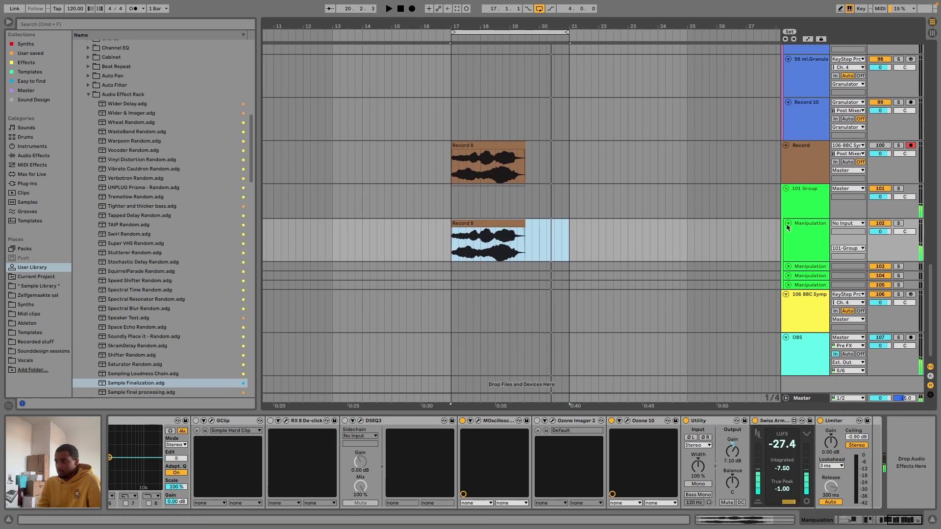
left_click(797, 231)
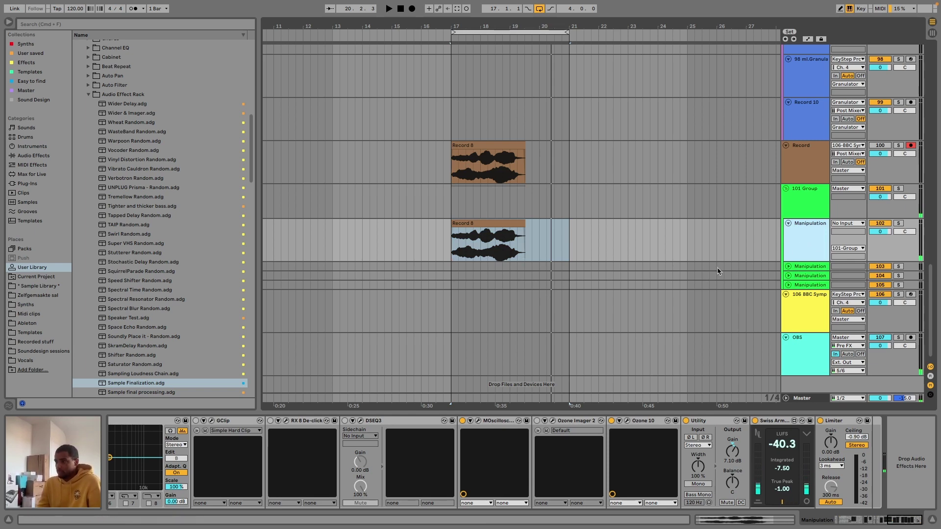
key("Delete")
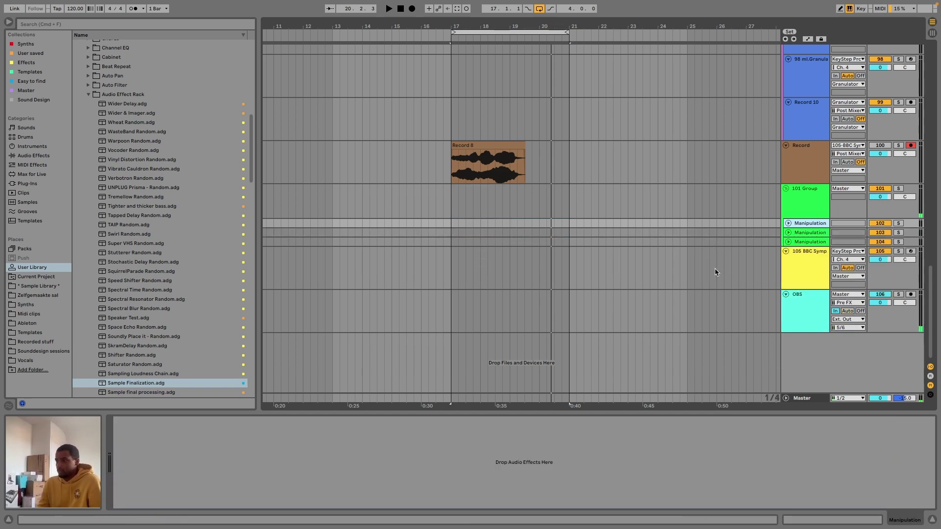
scroll(715, 273, "up", 15)
Clear the custom name of the moved Manipulation track in the Basses group so that it uses the default track name.
left_click(817, 240)
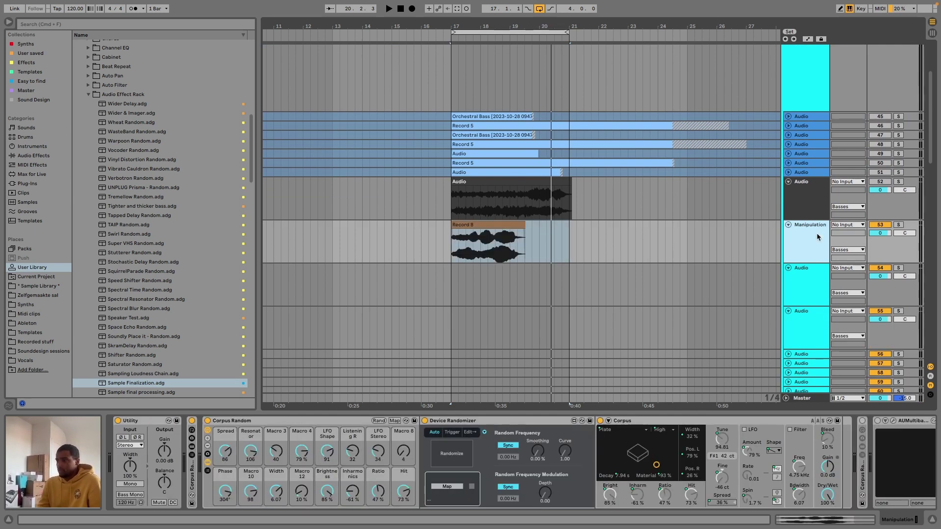
key("super+r")
key("BackSpace")
key("Return")
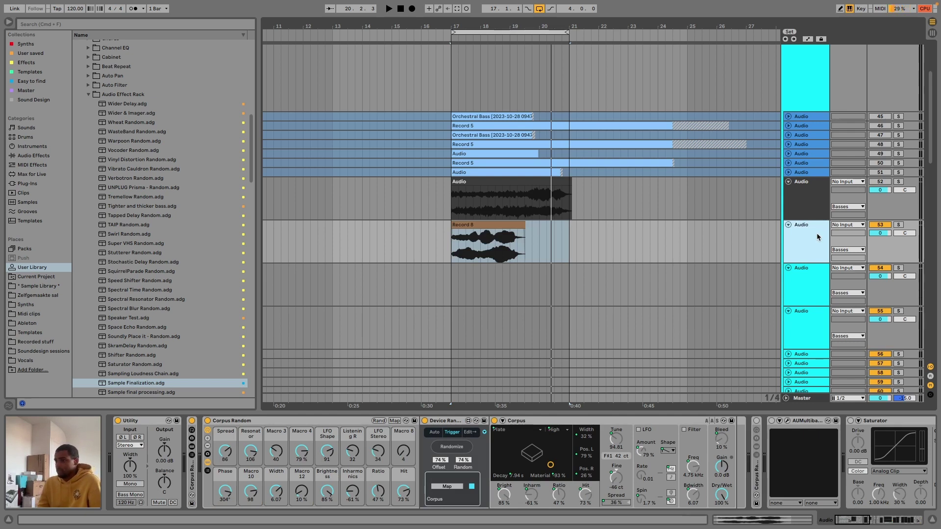
Freeze the green track holding the Record 8 clip and place its rendered audio on the track below as Bass Manipulation 10.
left_click(469, 225)
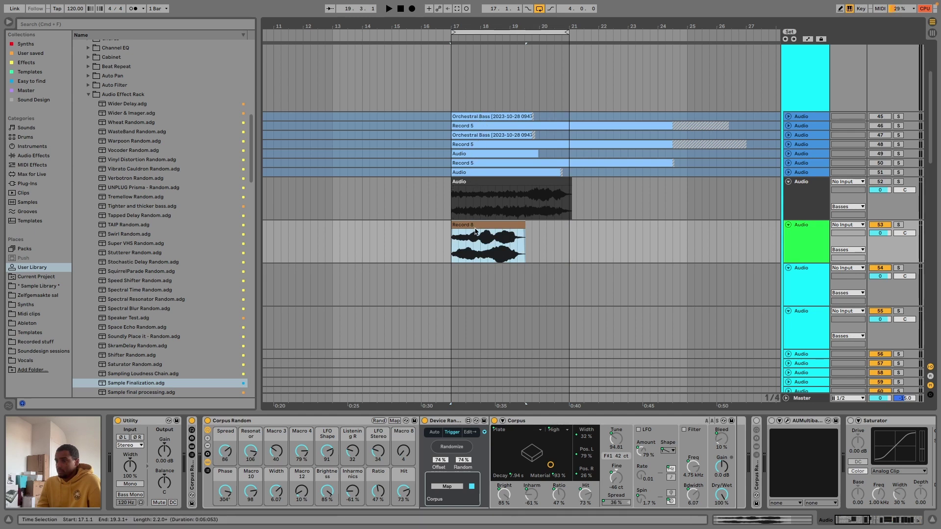
scroll(804, 262, "down", 6)
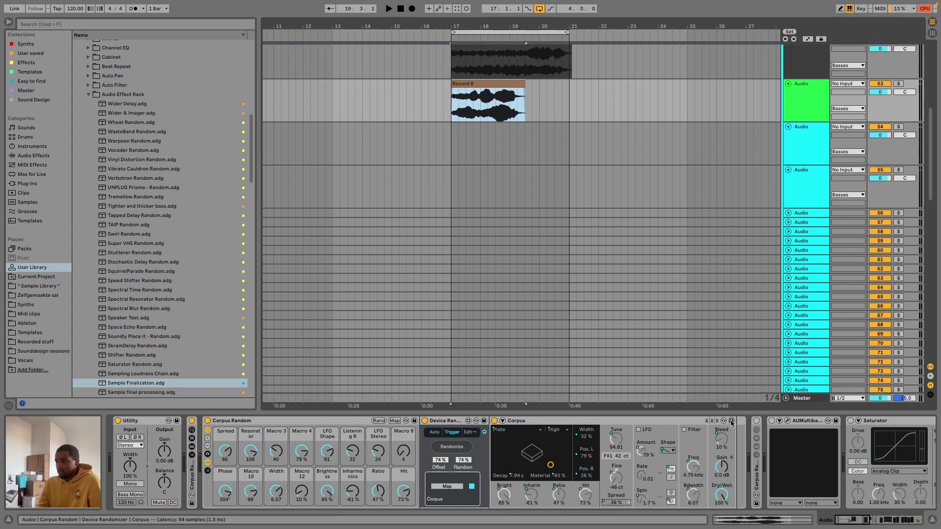
left_click(744, 414)
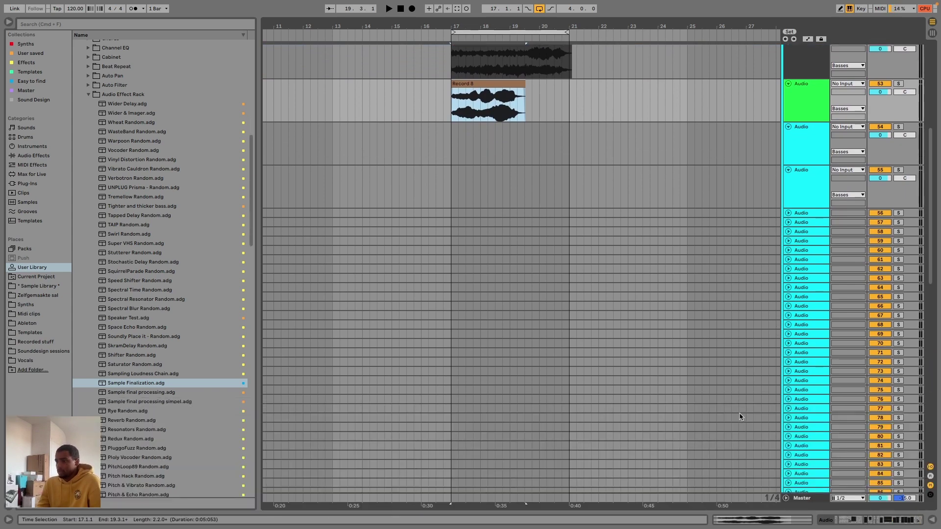
scroll(709, 407, "up", 10)
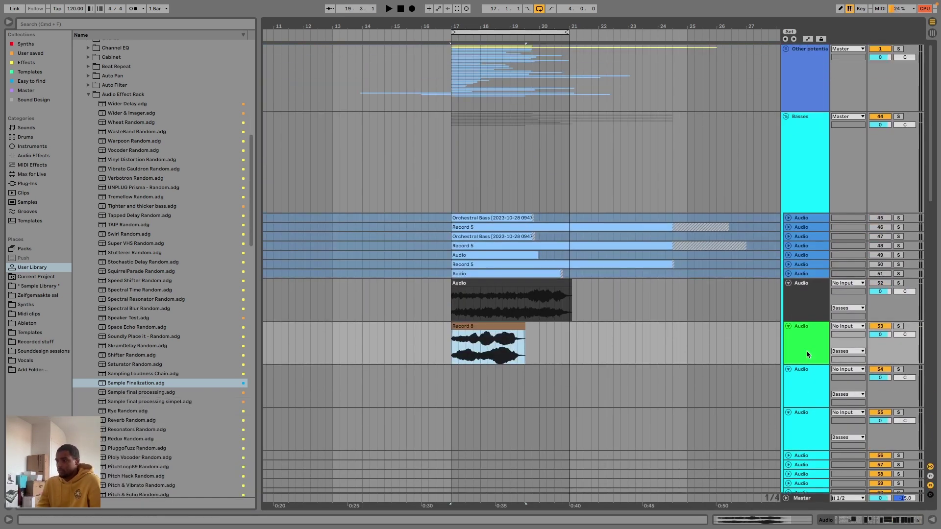
right_click(807, 351)
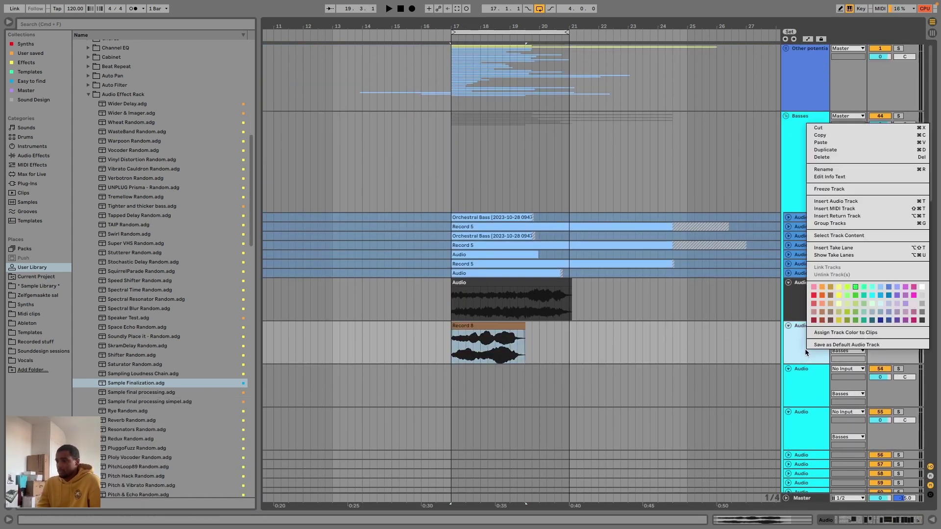
left_click(832, 190)
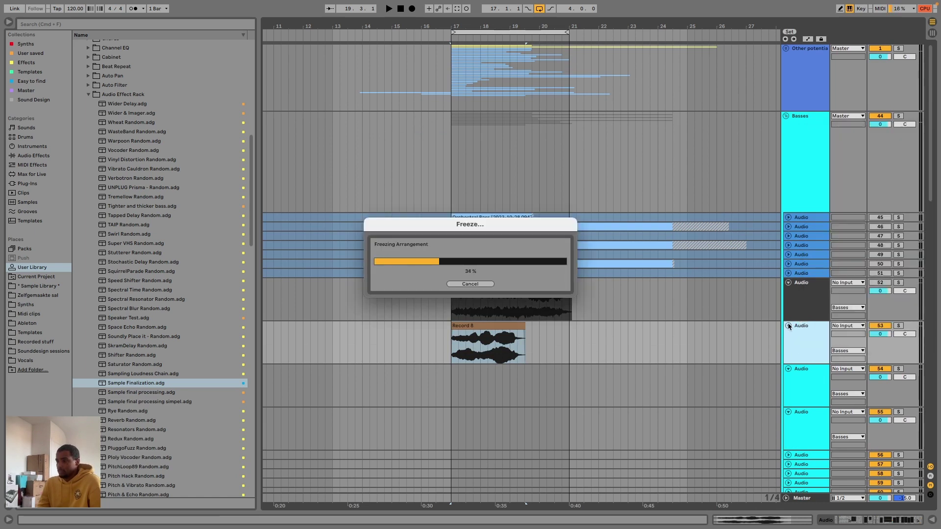
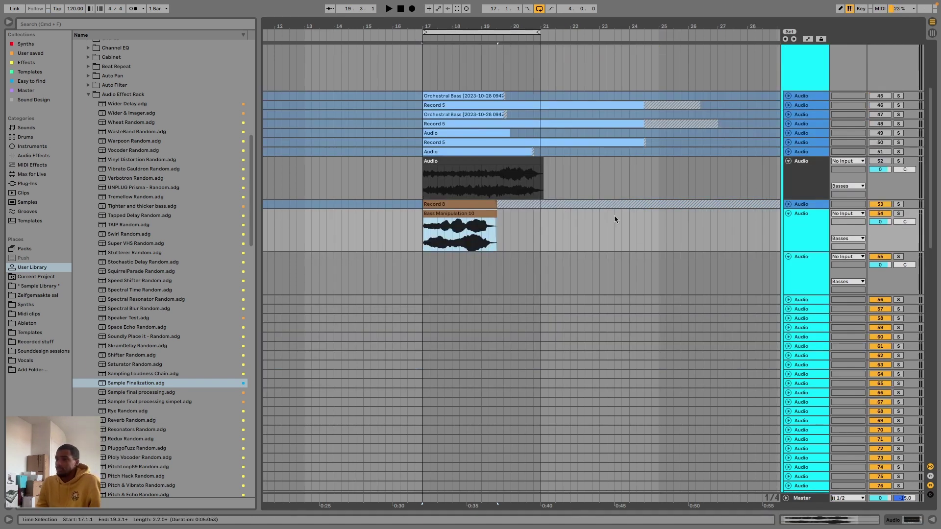
Deactivate the frozen Record 8 track, audition the Bass Manipulation 10 clip and delete the EQ Eight from its track.
key("space")
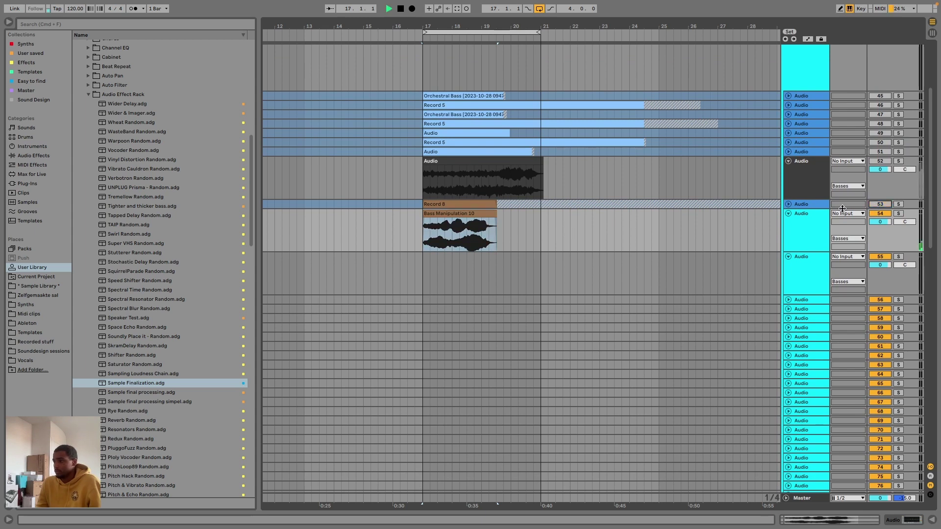
left_click(799, 226)
double_click(798, 223)
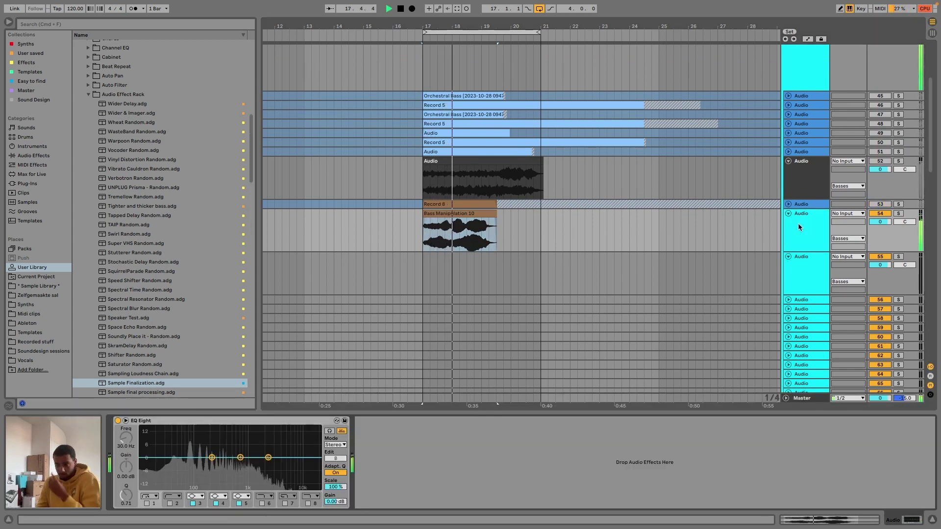
left_click(303, 422)
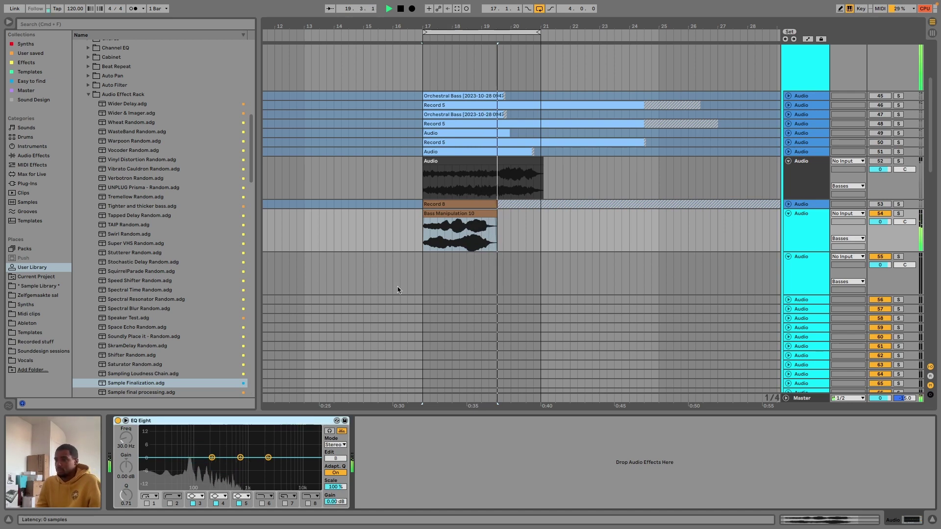
key("Delete")
key("space")
Search the browser for "corpu" and add the Corpus Random rack to the Bass Manipulation 10 track.
left_click(441, 214)
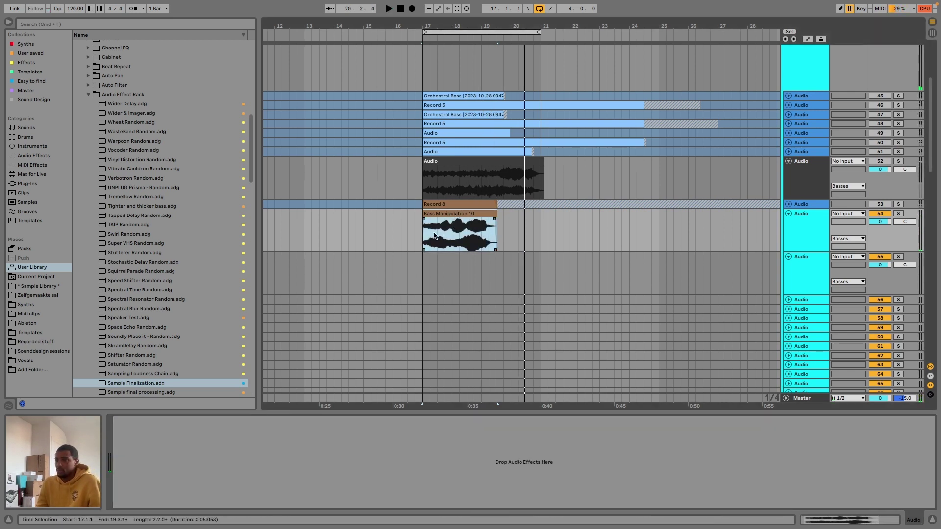
left_click(89, 96)
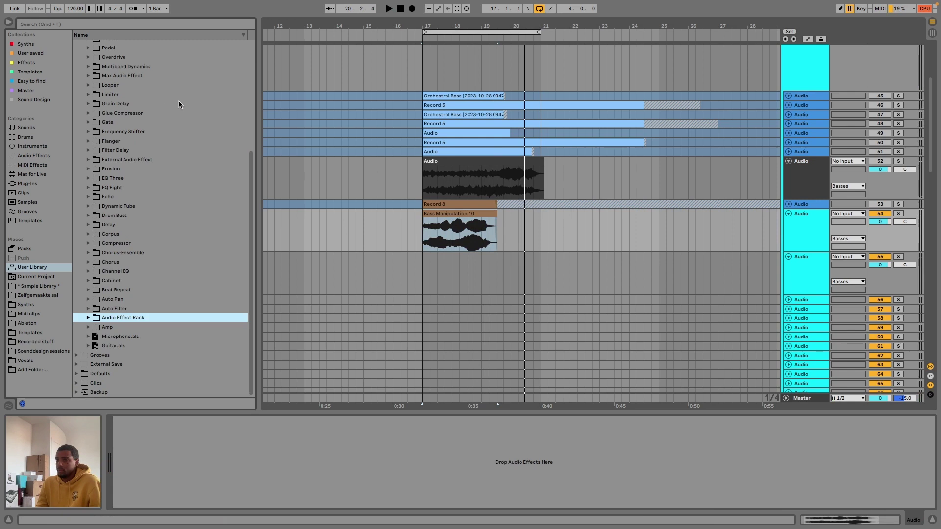
left_click(141, 26)
type("co")
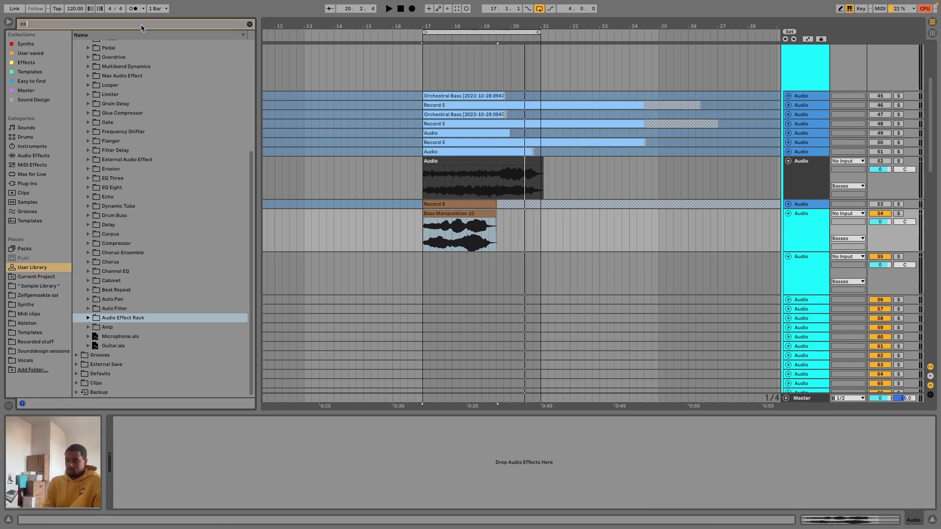
type("pu")
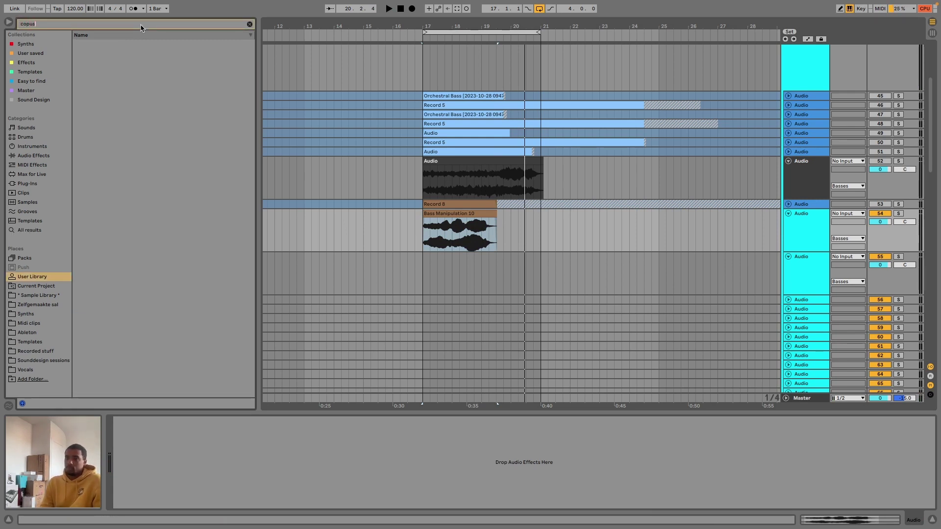
type("s")
key("Return")
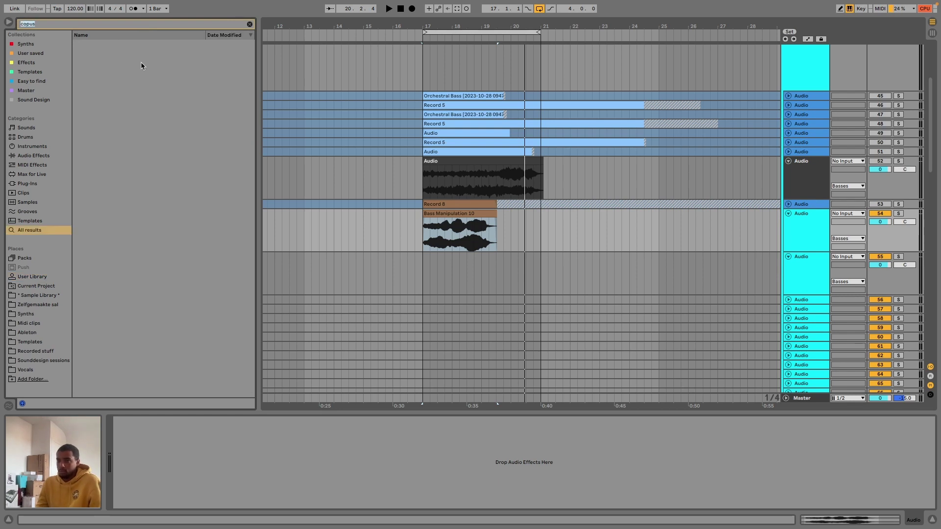
type("corpu")
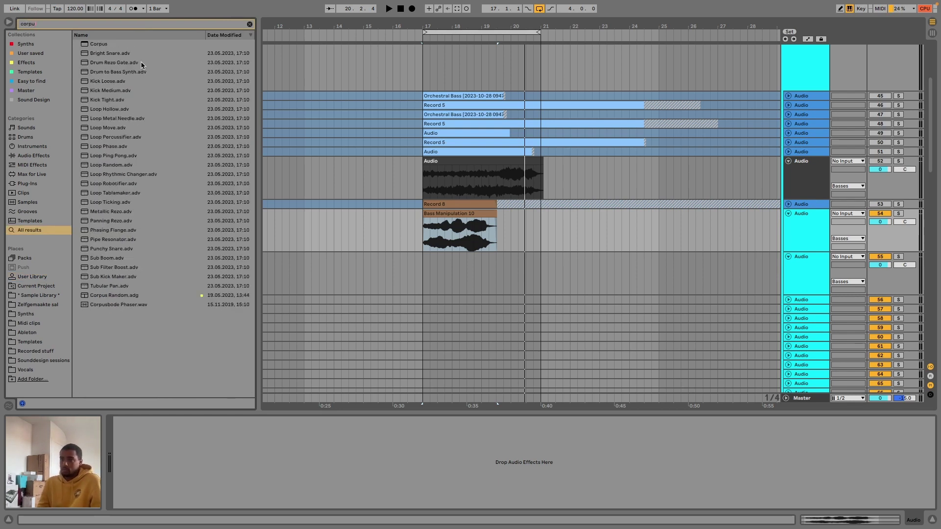
left_click_drag(118, 294, 428, 244)
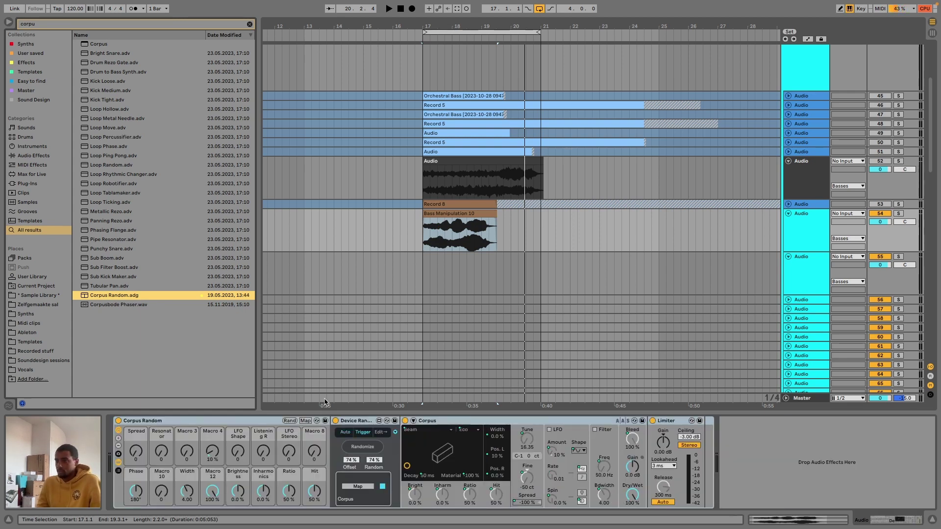
Randomize the macros of the new Corpus Random rack three times while auditioning the Bass Manipulation 10 clip.
left_click(289, 421)
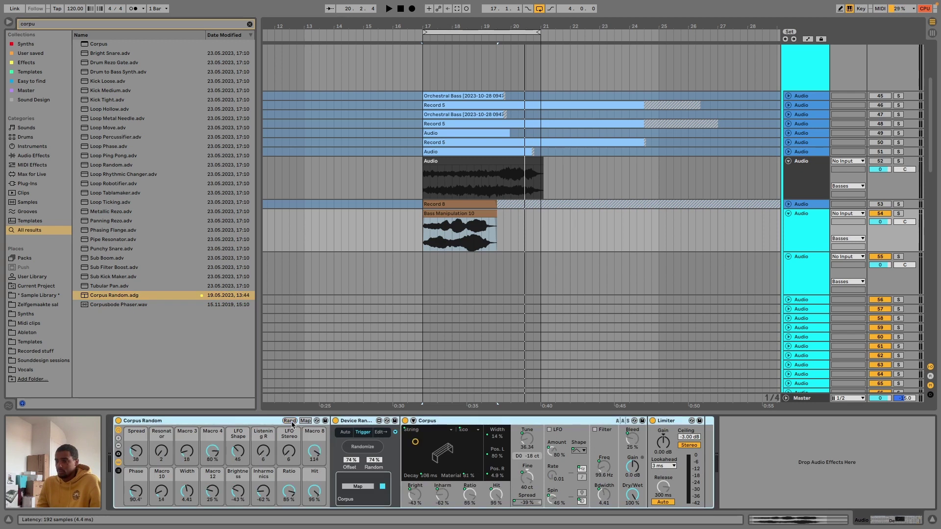
key("space")
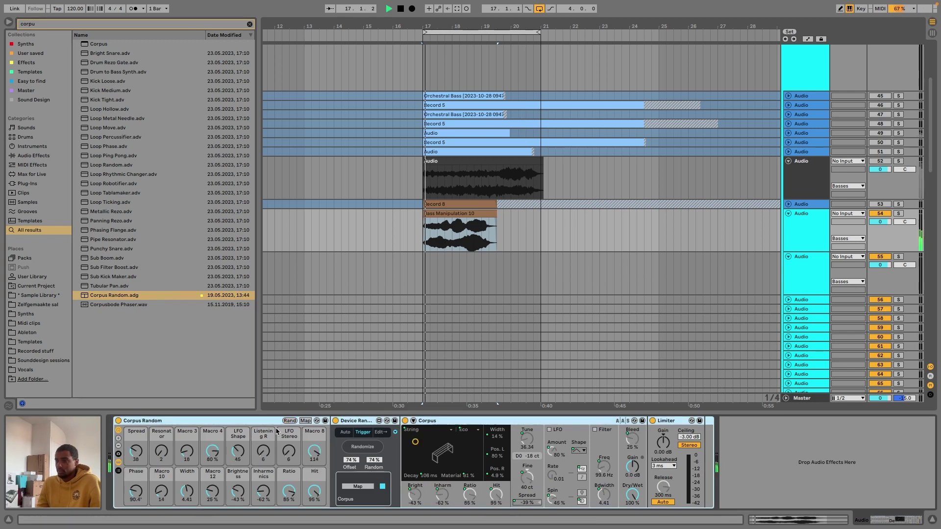
left_click(290, 421)
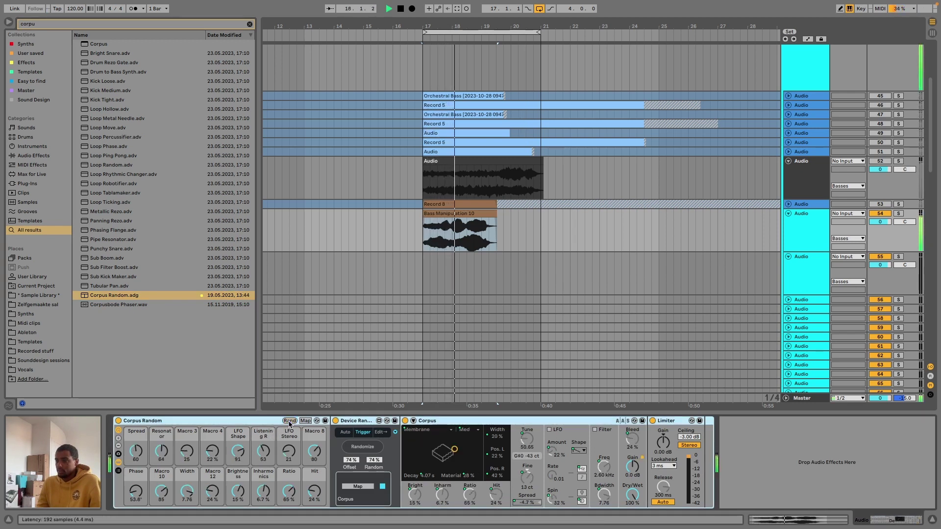
left_click(290, 421)
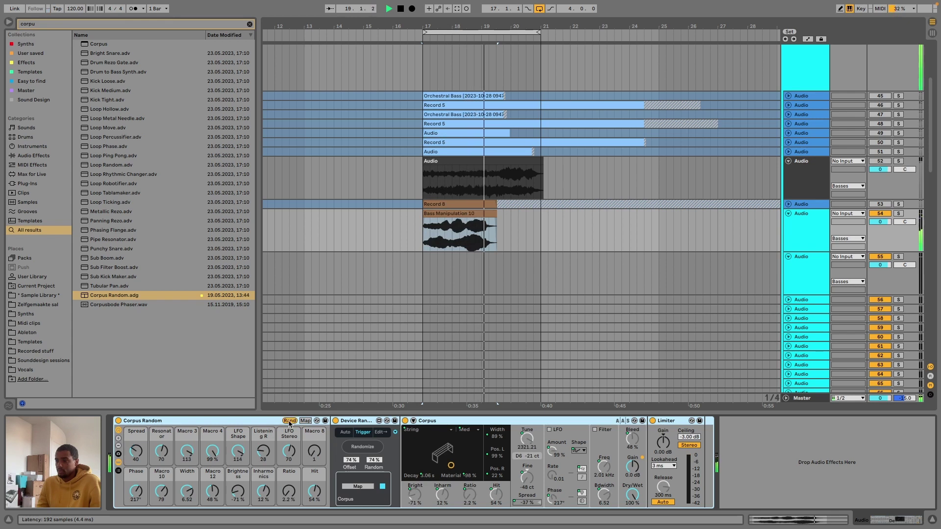
Randomize the Corpus Random rack's macros twice more and audition the Bass Manipulation 10 clip.
left_click(290, 421)
left_click(290, 421)
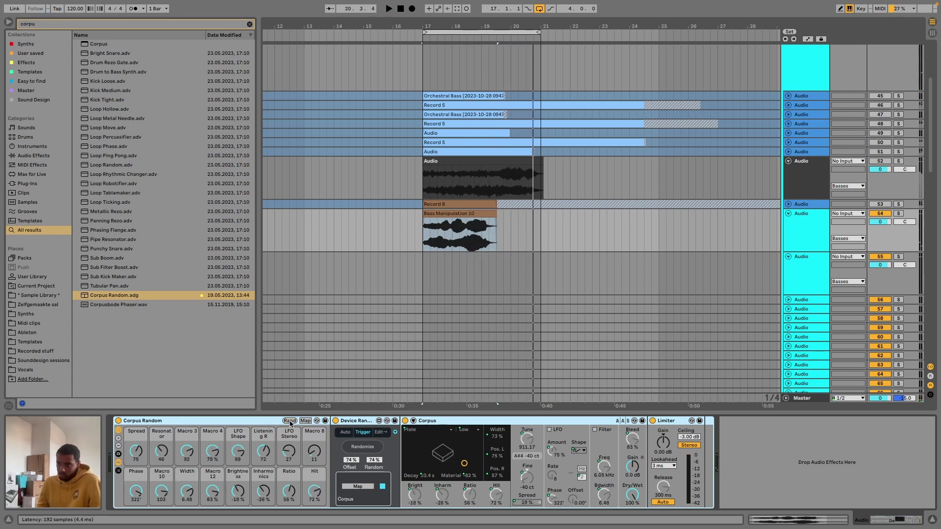
key("space")
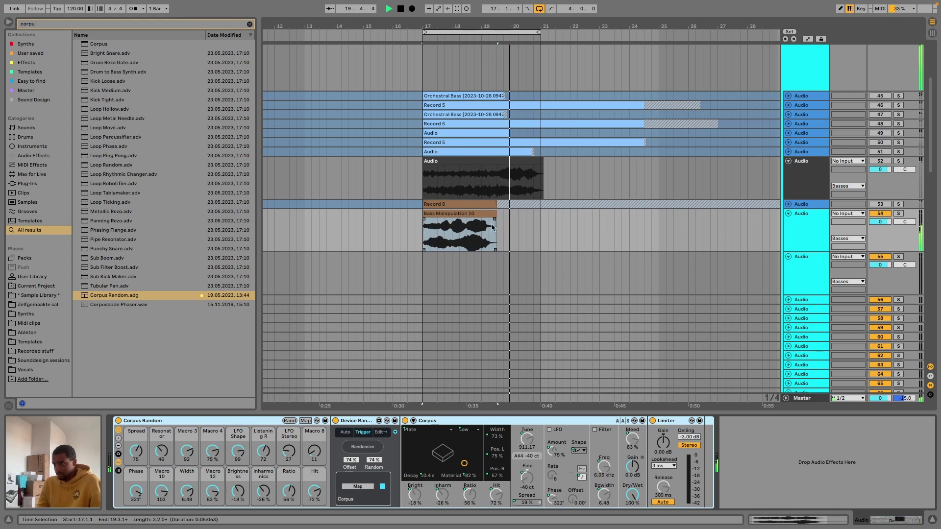
key("space")
key("space")
key("space")
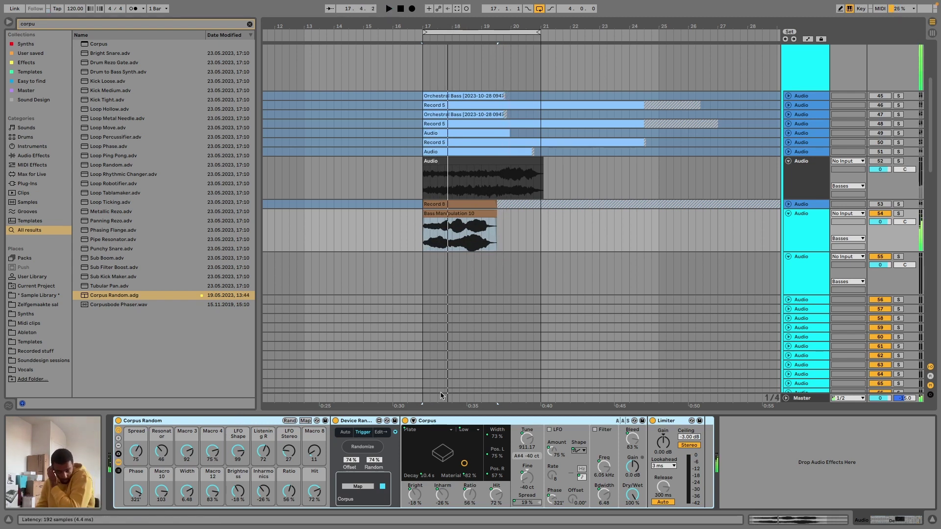
Duplicate the Corpus Random rack on the same track and randomize the copy's macros three times during playback.
key("super+d")
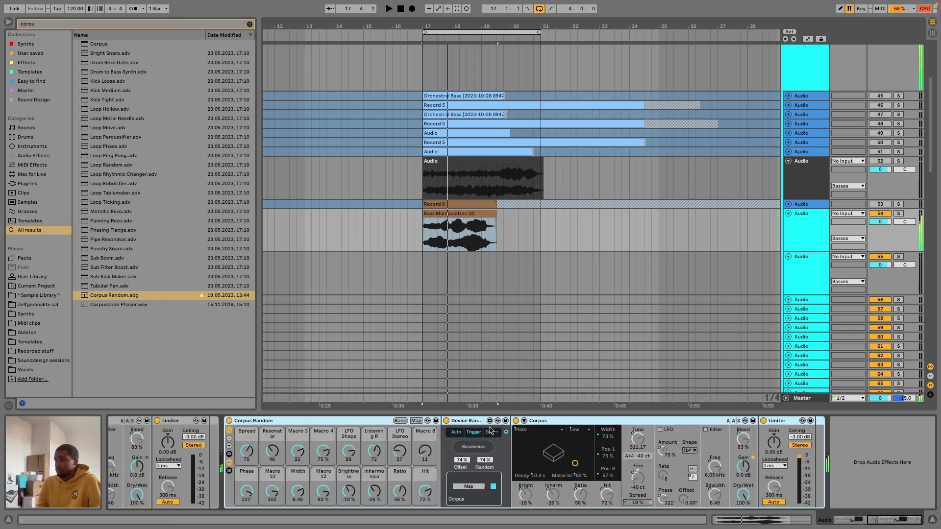
left_click(400, 422)
key("space")
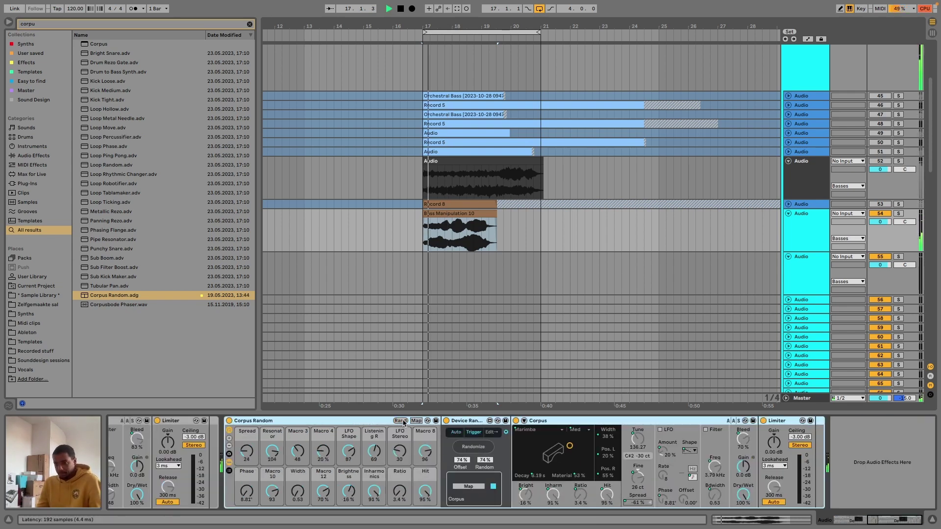
left_click(400, 421)
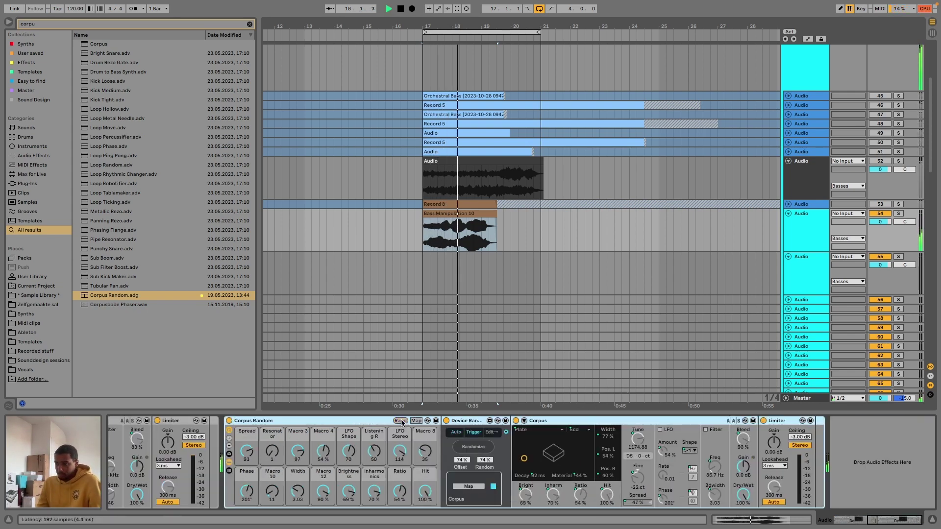
left_click(400, 421)
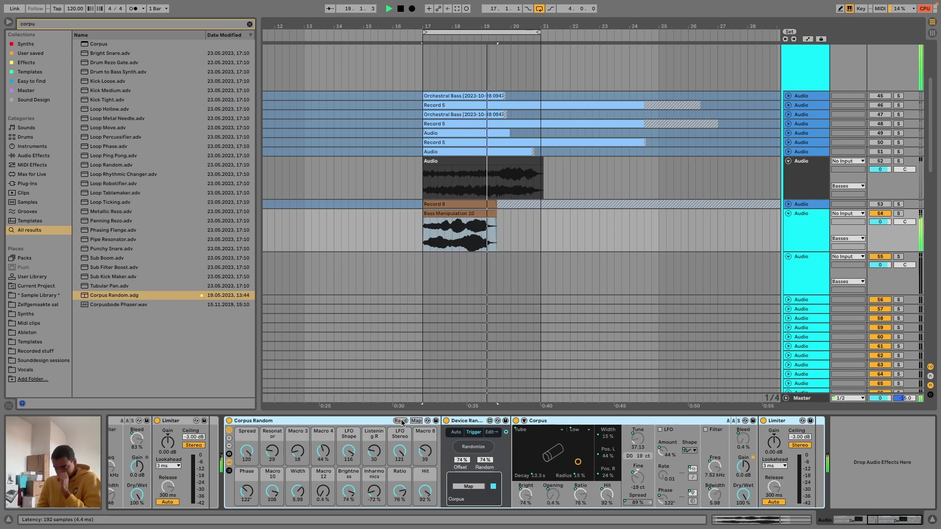
Compare the sound with the first Corpus Random rack bypassed and re-enabled during playback.
scroll(398, 425, "left", 10)
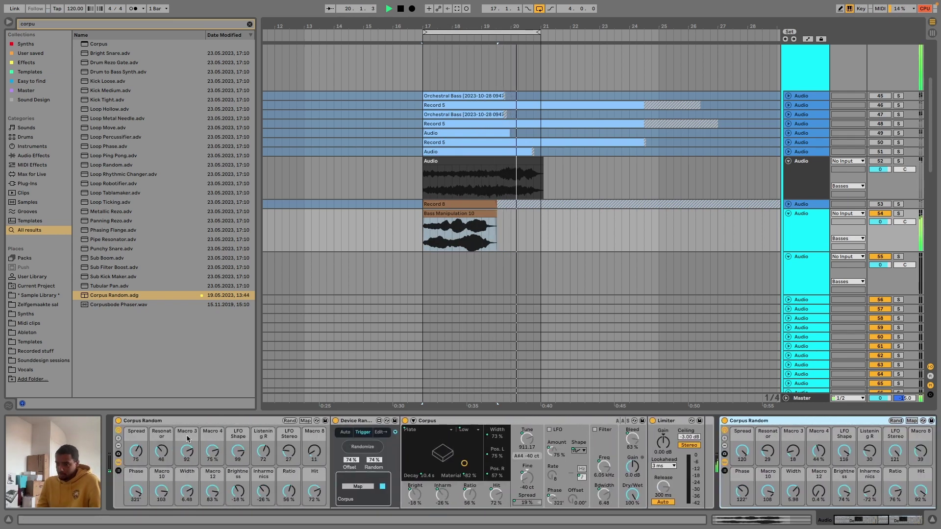
left_click(118, 420)
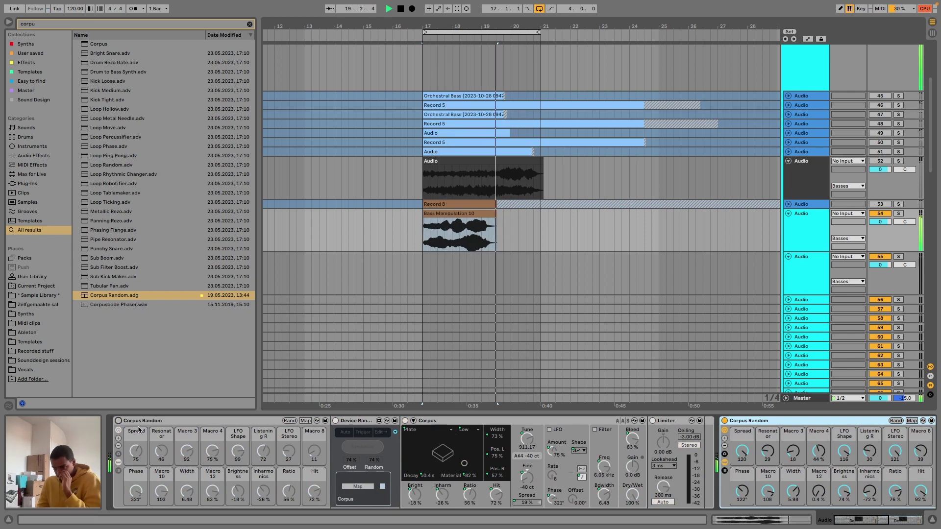
left_click(118, 420)
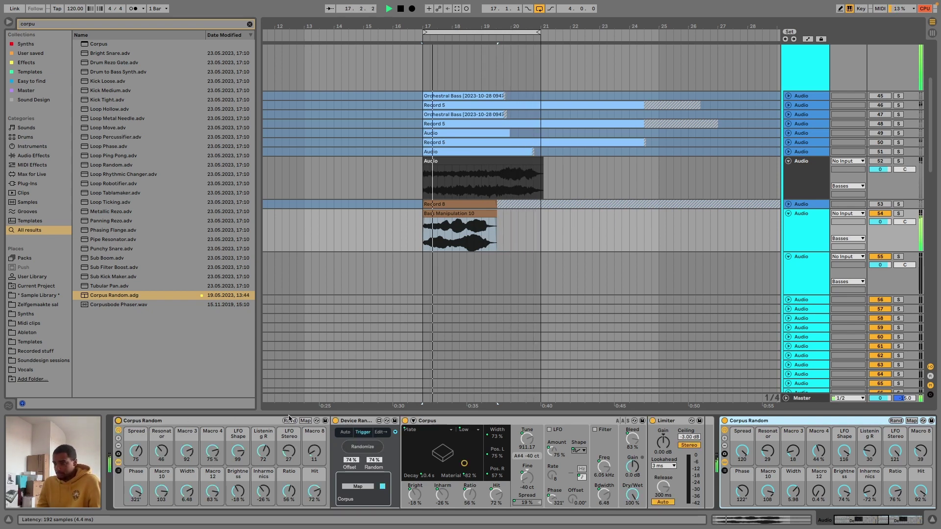
scroll(539, 455, "right", 3)
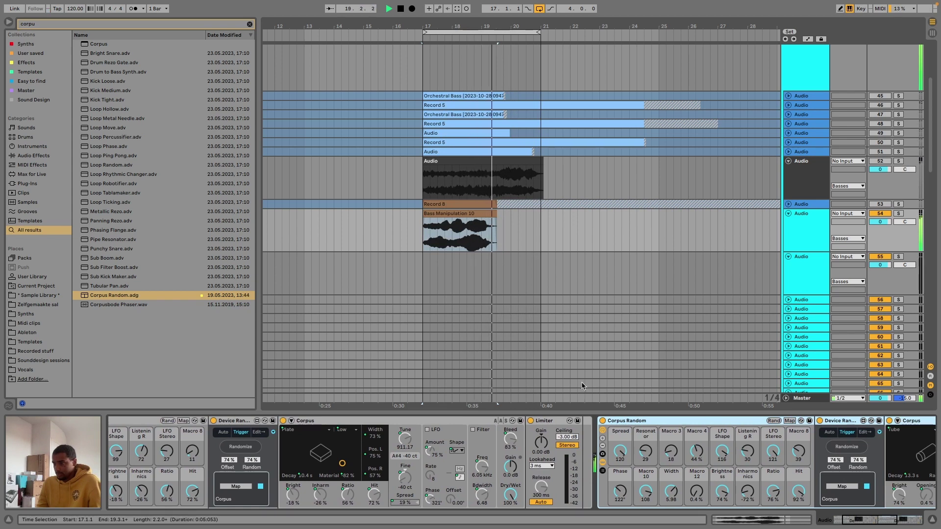
scroll(546, 308, "up", 2)
scroll(546, 308, "right", 2)
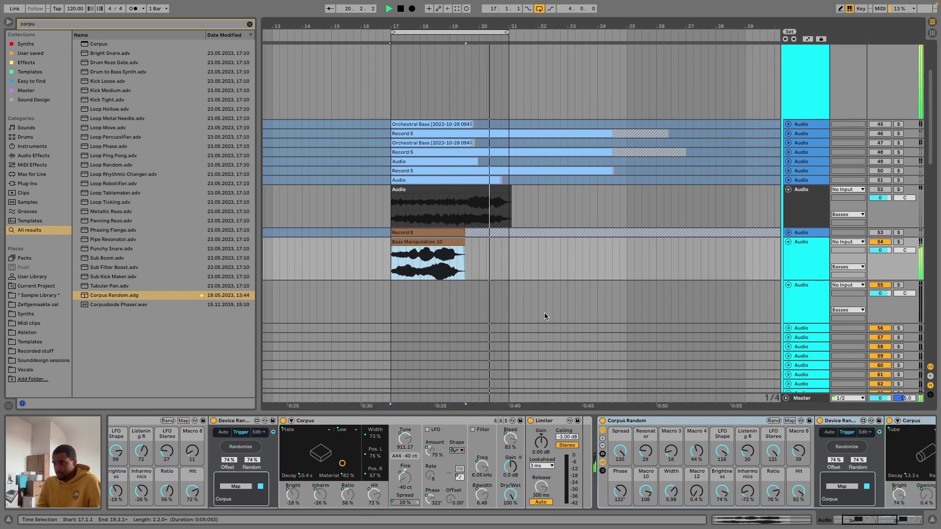
Search the browser for "util" and add a Utility after the second Corpus Random rack.
left_click(618, 425)
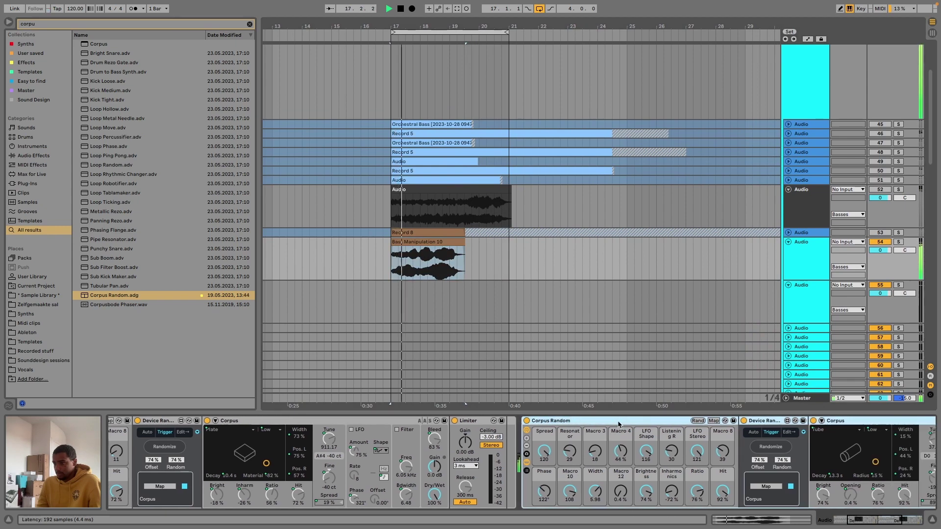
key("ctrl+f")
type("util")
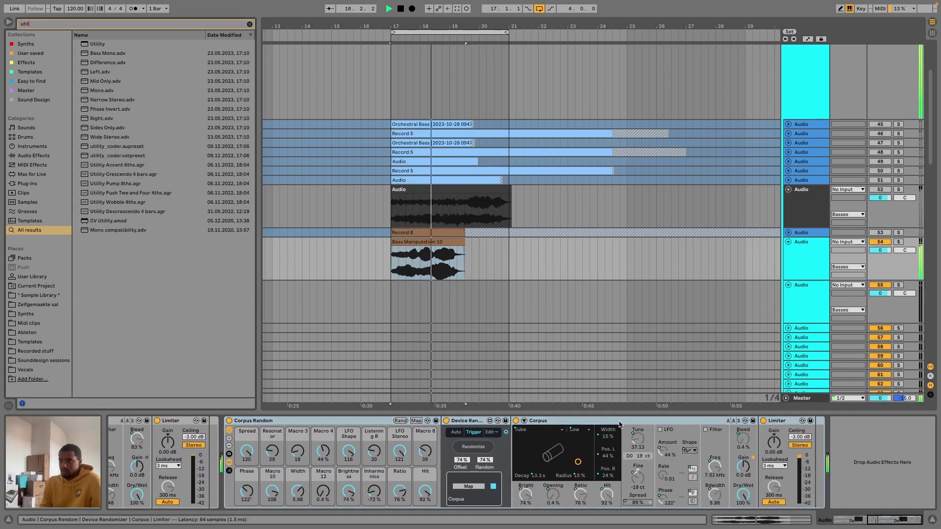
left_click(94, 43)
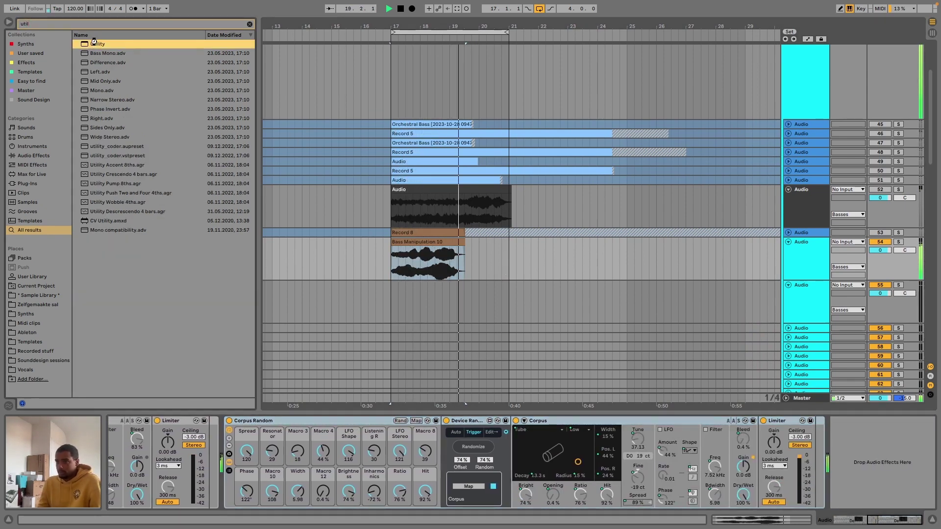
left_click_drag(872, 447, 872, 447)
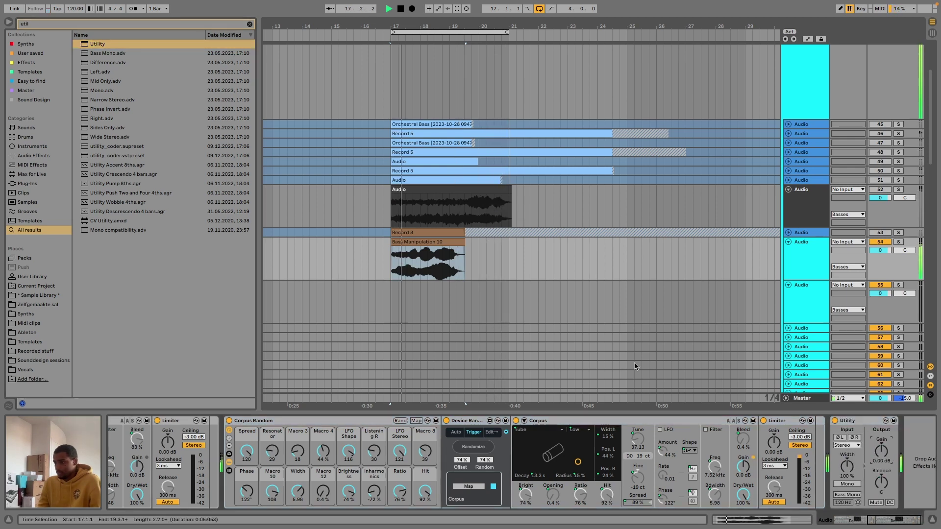
Show automation and draw a Utility Gain fade-out over the end of the Bass Manipulation 10 clip, then audition it.
key("a")
left_click_drag(466, 264, 485, 284)
key("ctrl+z")
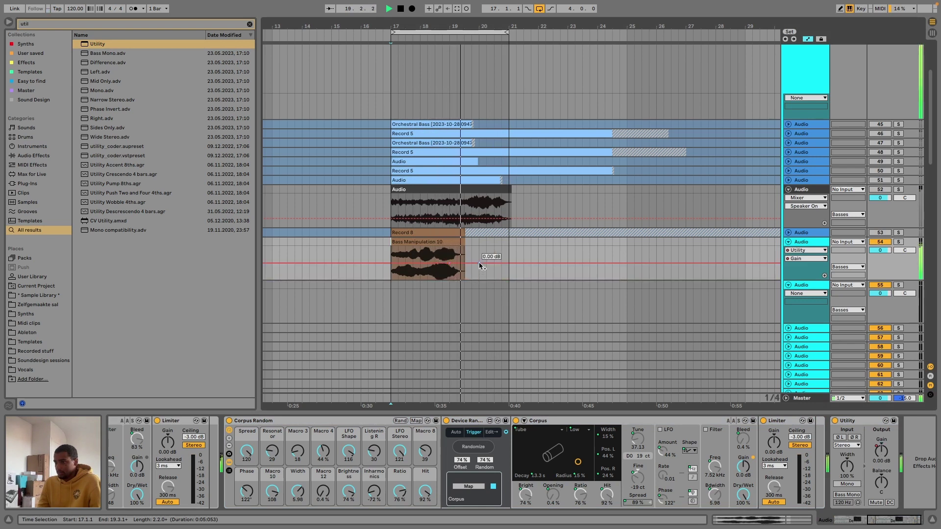
key("ctrl+y")
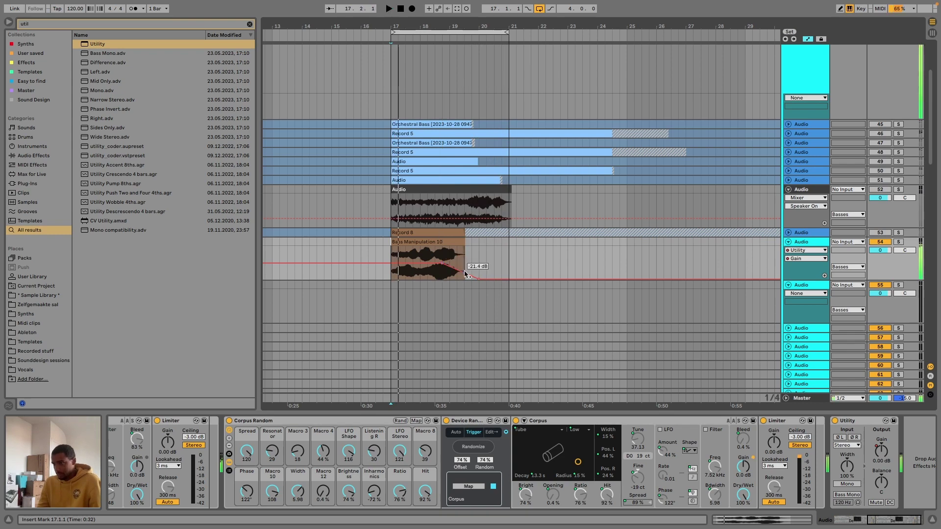
key("space")
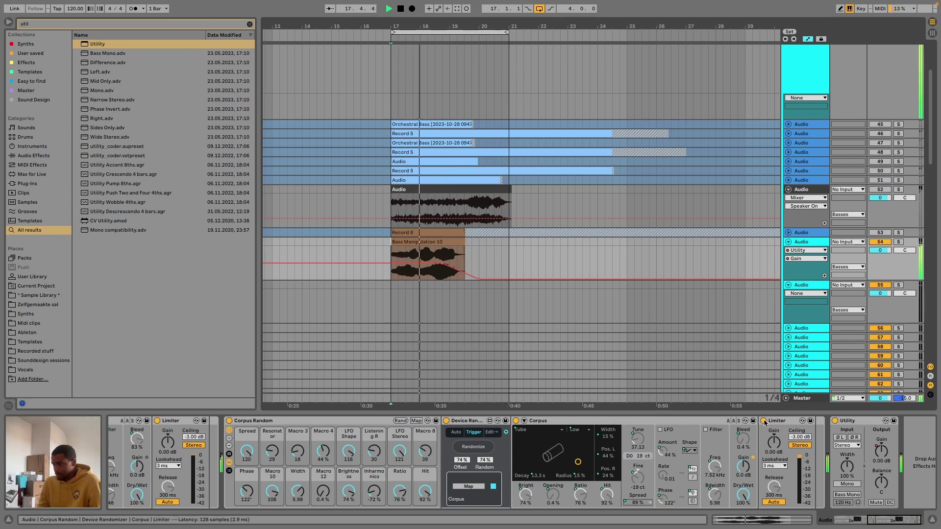
Insert a Utility between the two Corpus Random racks, set its gain to -5 dB and play the clip.
scroll(795, 424, "up", 10)
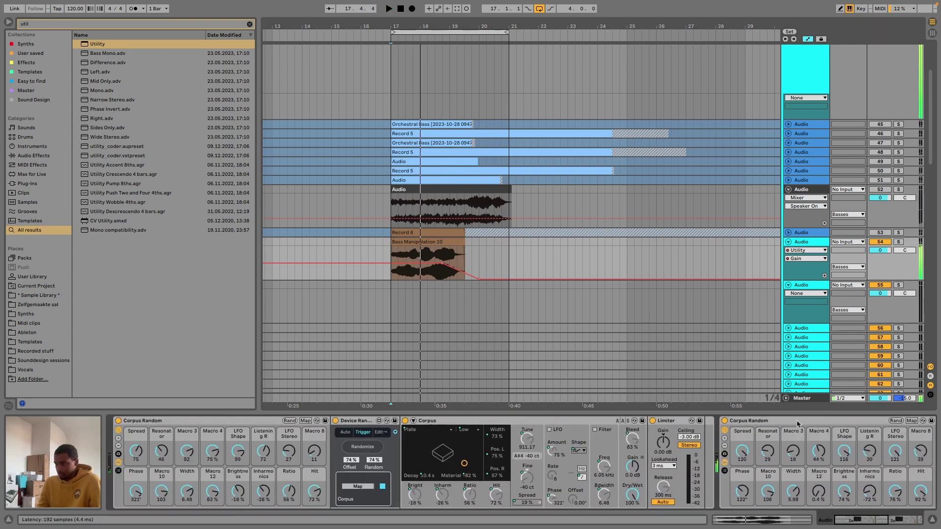
key("super+f")
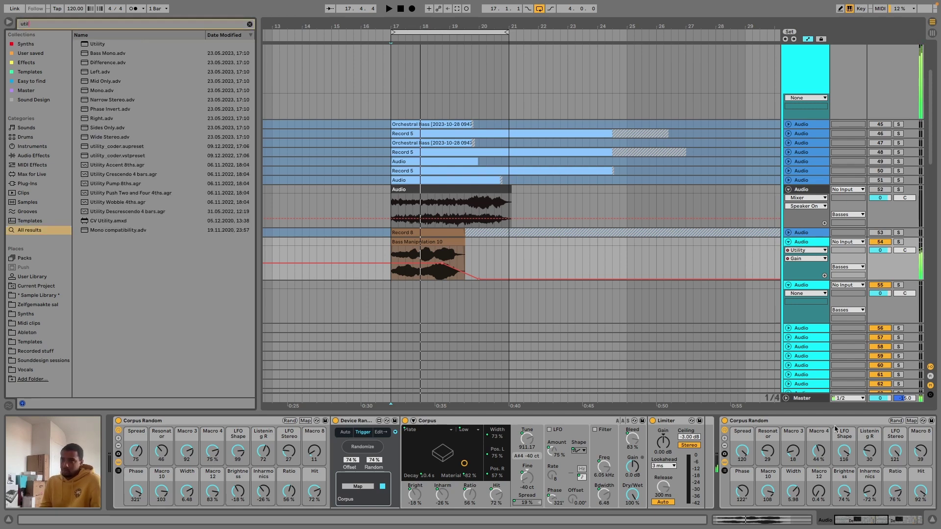
left_click_drag(98, 45, 103, 48)
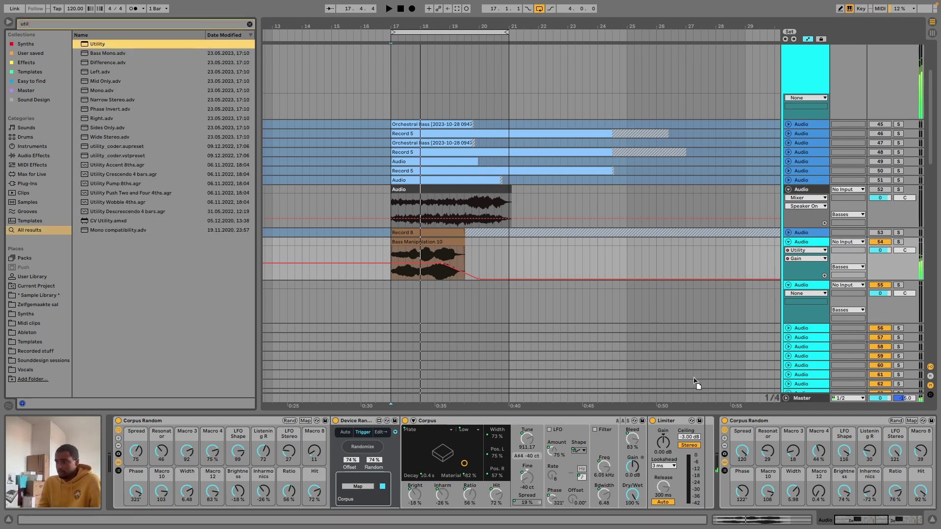
left_click_drag(695, 381, 766, 450)
key("space")
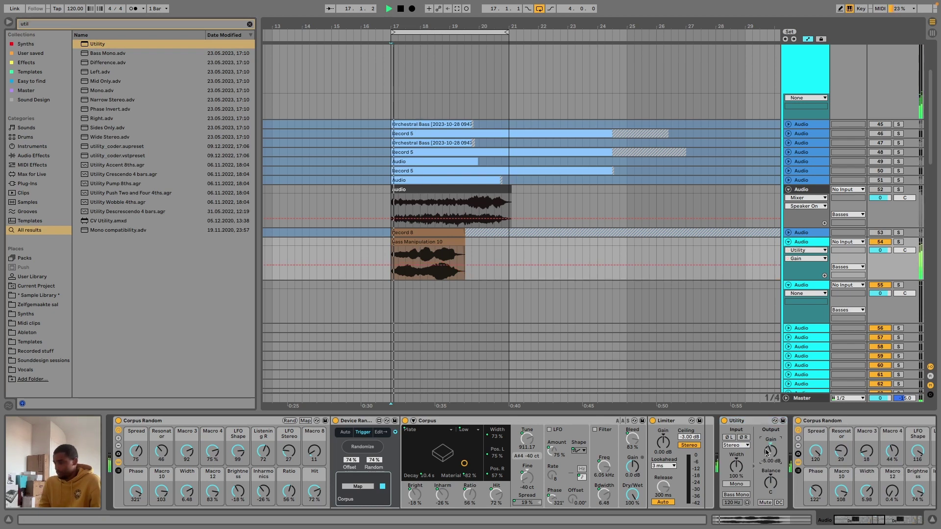
Insert a Utility with -5 dB gain right after the second Corpus Random rack and switch off that rack's Limiter.
scroll(765, 452, "right", 10)
scroll(763, 452, "right", 3)
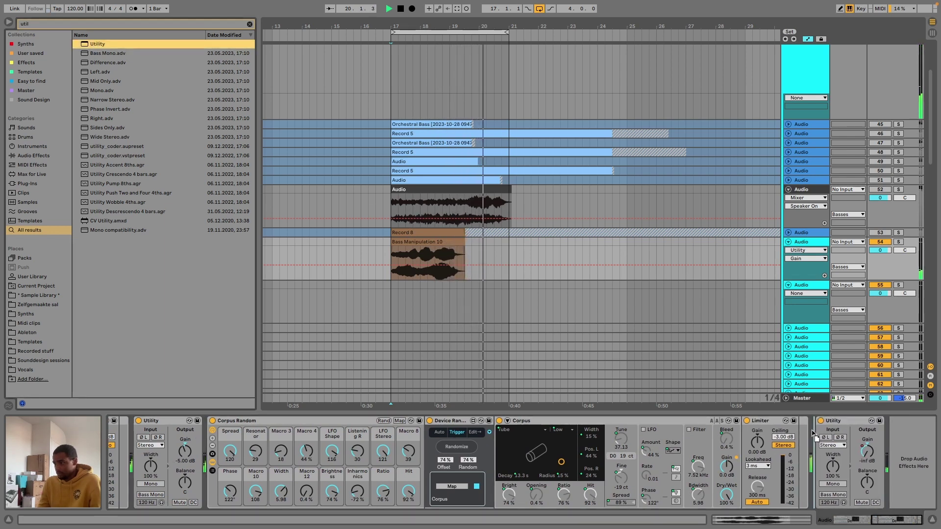
key("Return")
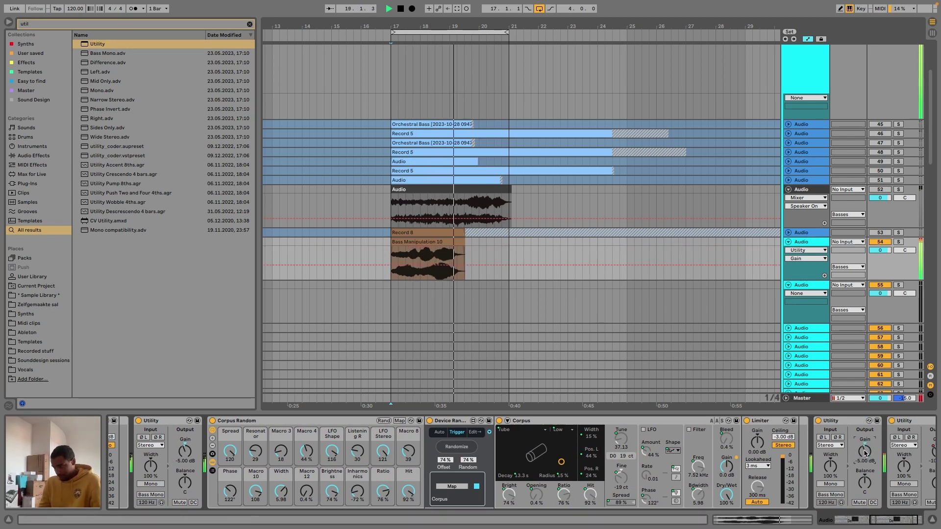
left_click(747, 422)
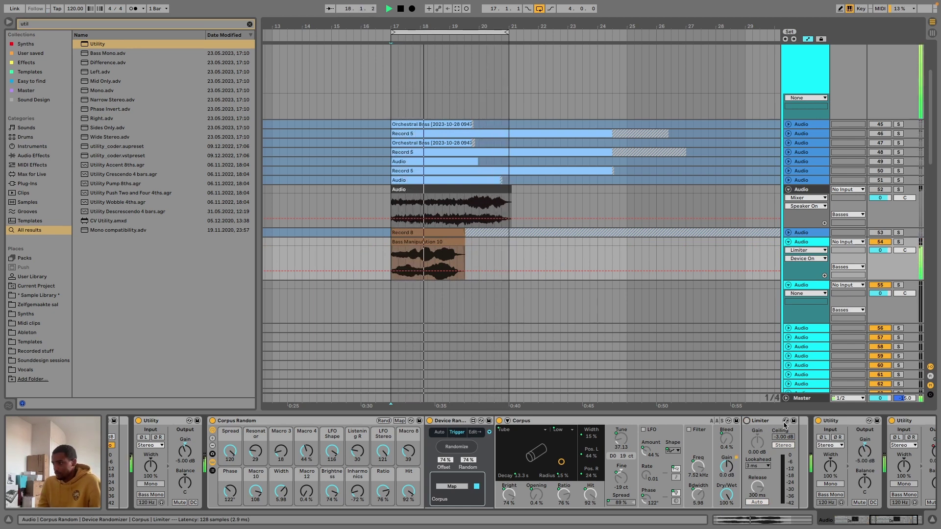
scroll(785, 425, "right", 2)
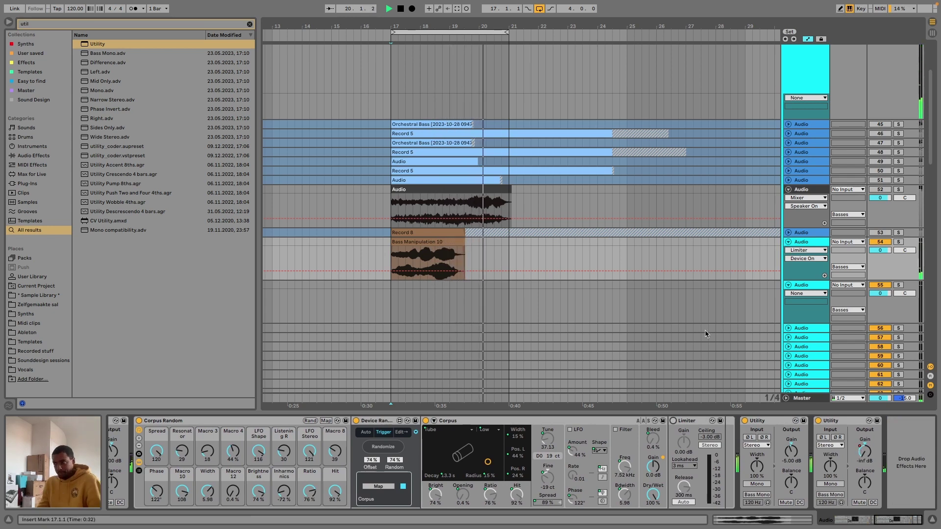
key("space")
key("a")
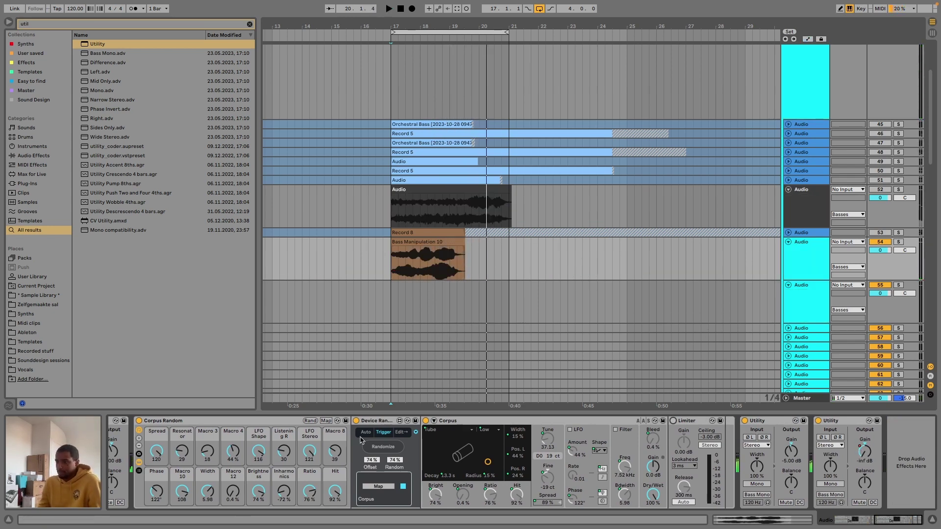
Copy the second Corpus Random rack to just before the final Utility, randomize the copy's macros and audition it.
left_click(166, 422)
left_click_drag(940, 456, 803, 443)
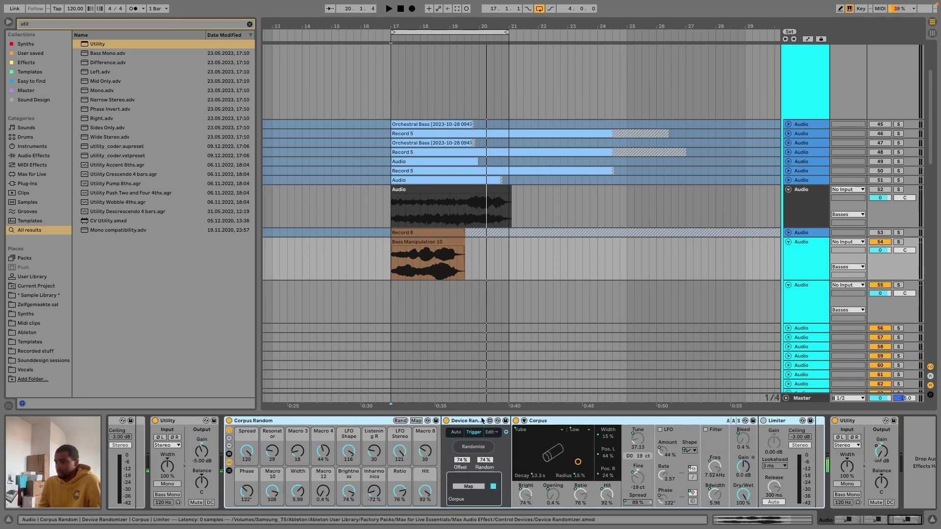
left_click(401, 421)
key("space")
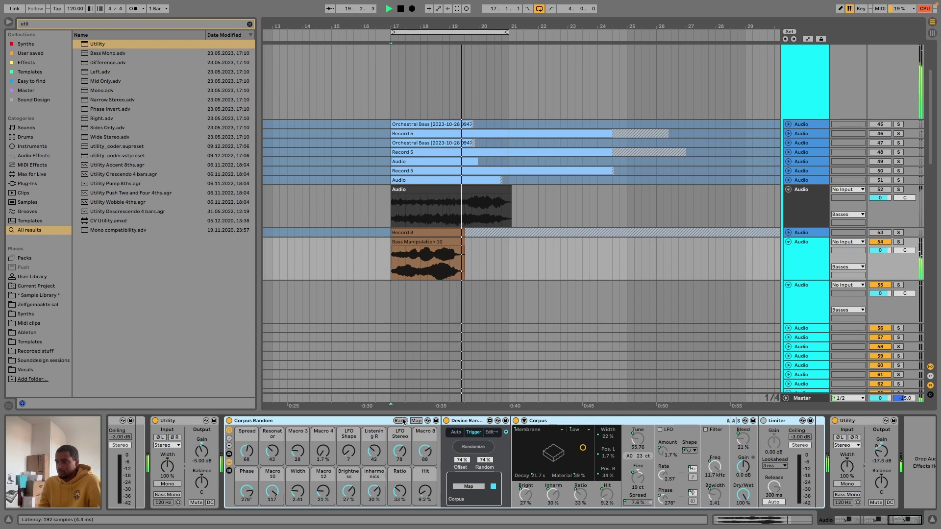
Randomize the third Corpus Random rack's macros five more times, restarting playback to audition each result.
left_click(401, 421)
key("space")
key("space")
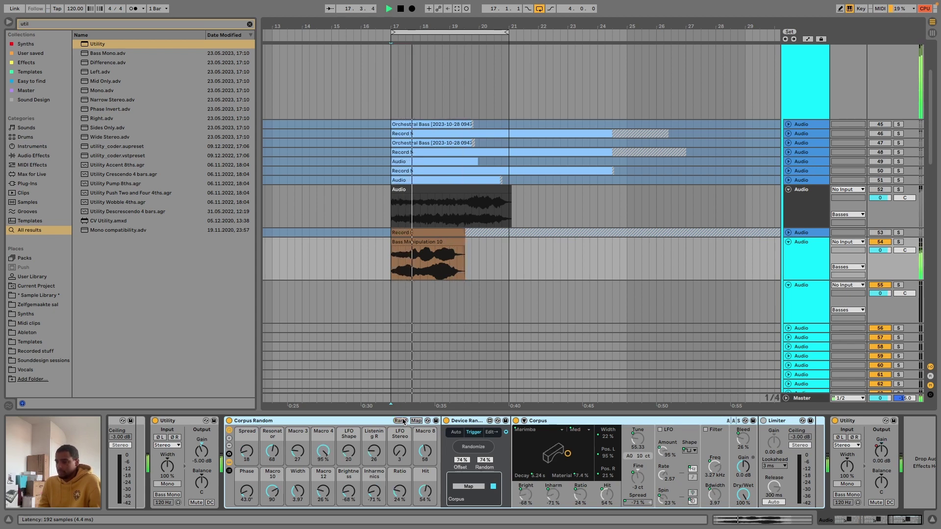
left_click(403, 421)
key("space")
key("space")
left_click(402, 422)
key("space")
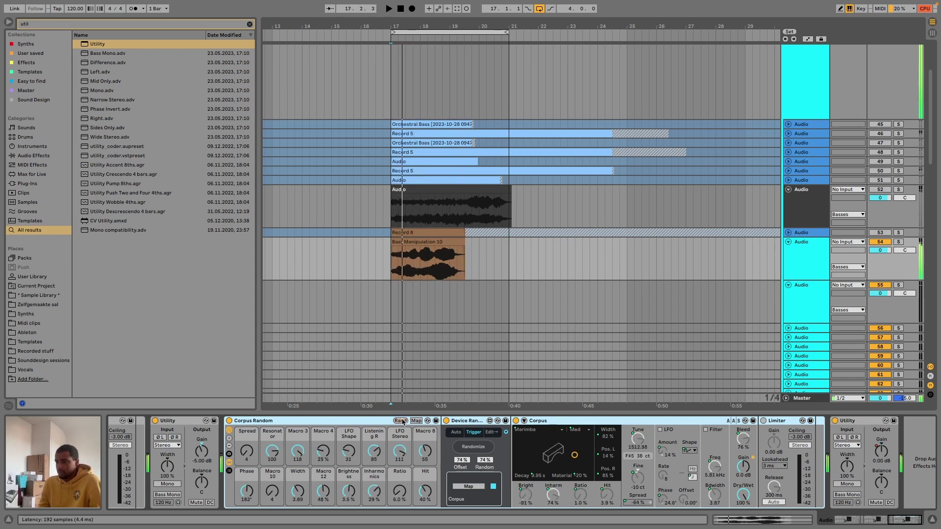
key("space")
left_click(403, 421)
key("space")
key("space")
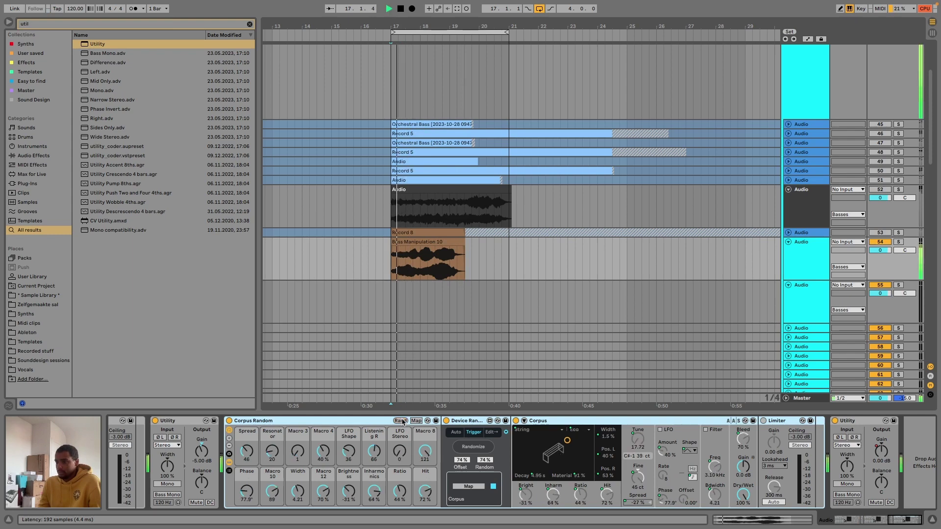
left_click(403, 421)
key("space")
key("space")
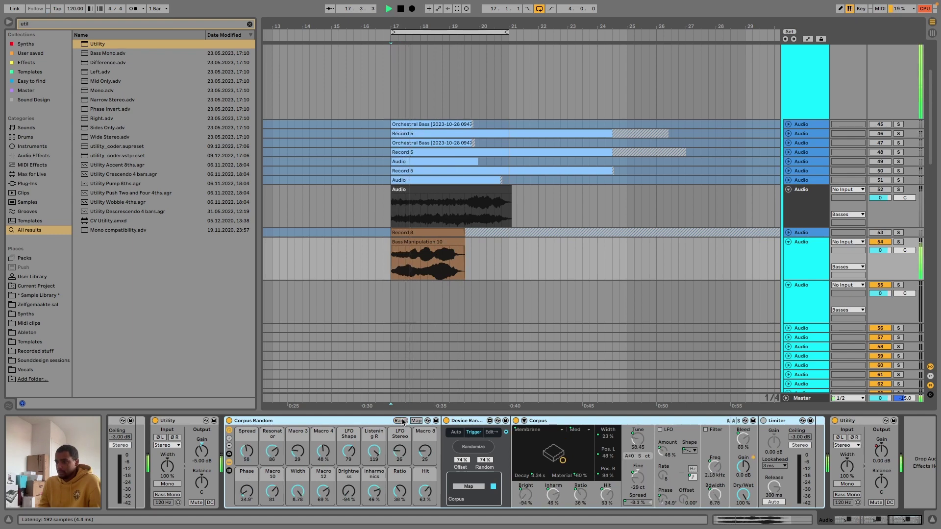
scroll(402, 422, "right", 10)
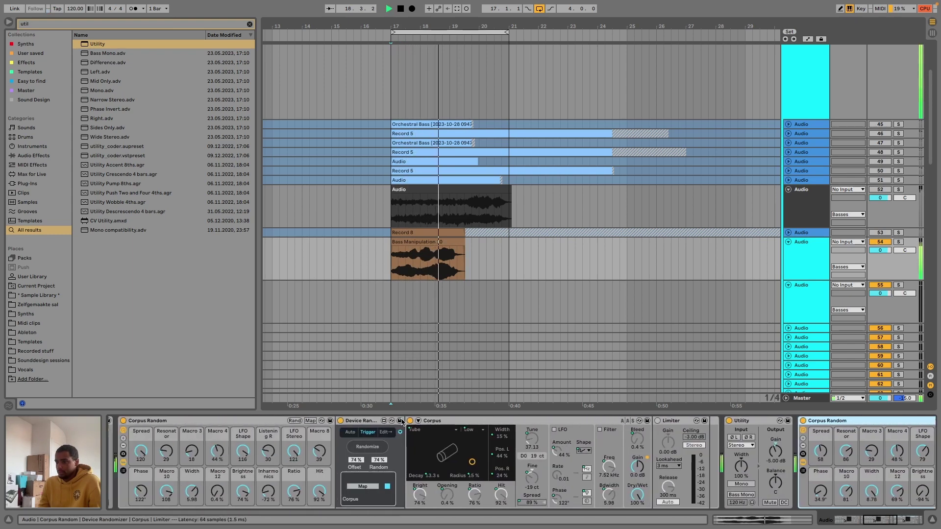
Bypass the first Corpus Random rack during playback to compare the sound without it, and switch the rack back on.
scroll(401, 424, "left", 6)
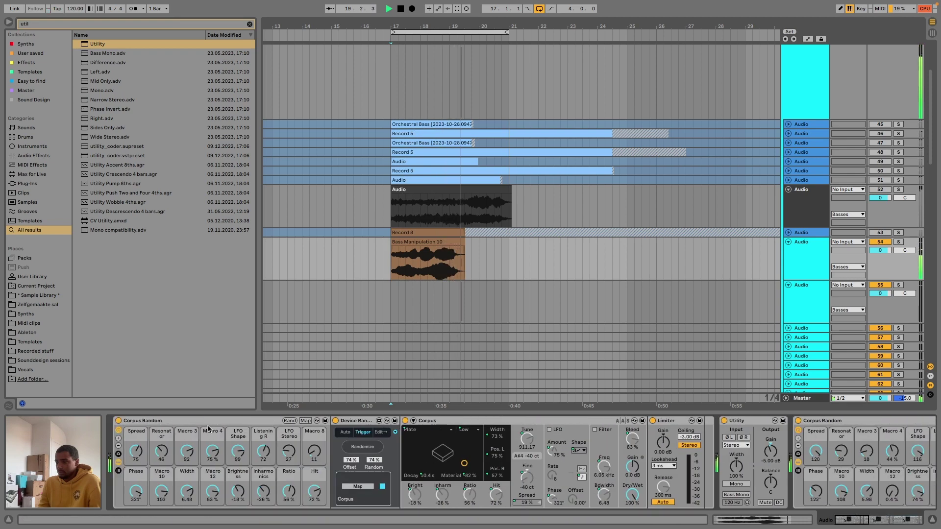
left_click(118, 421)
key("space")
key("space")
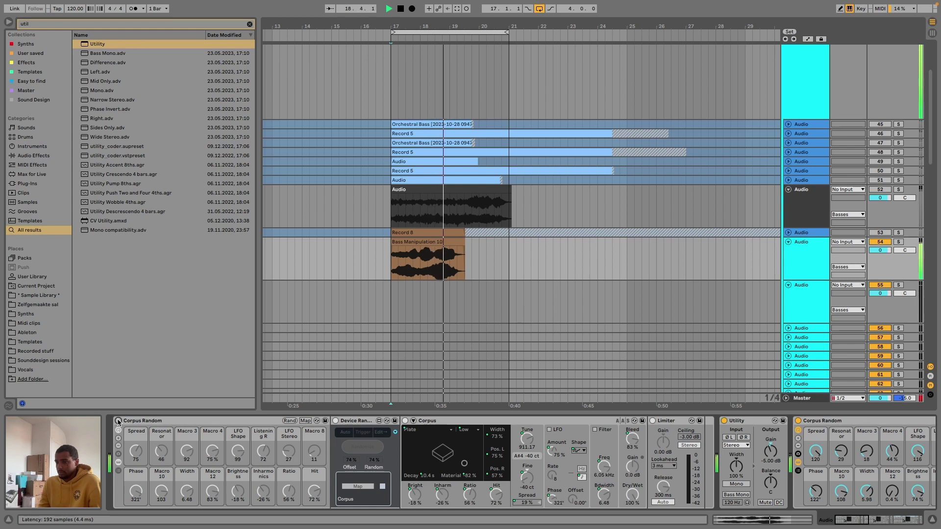
key("space")
left_click(118, 421)
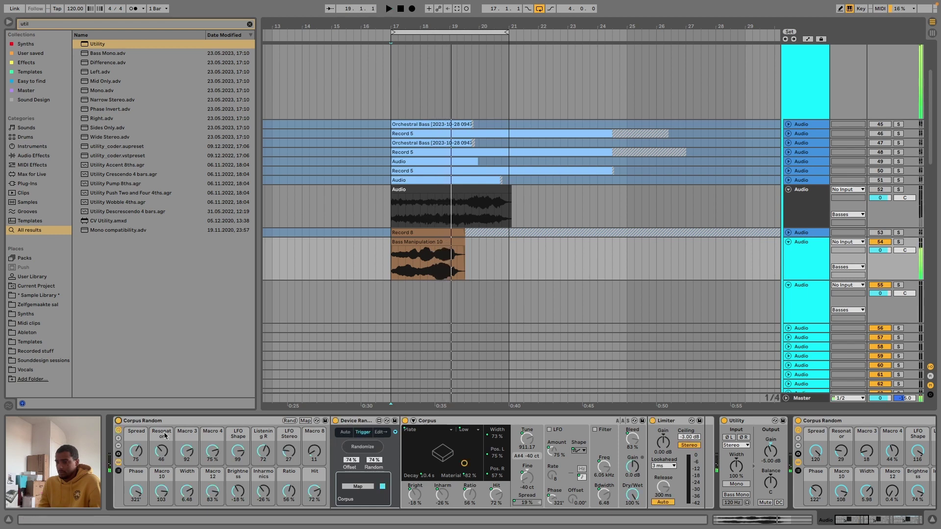
Randomize the first Corpus Random rack's macros twice, restarting playback to audition the results.
key("space")
left_click(290, 421)
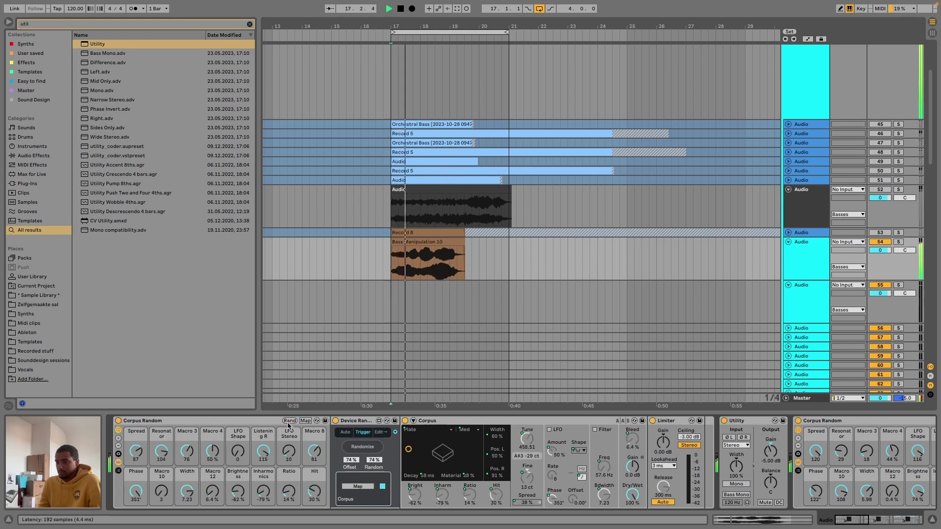
left_click(290, 421)
key("space")
key("space")
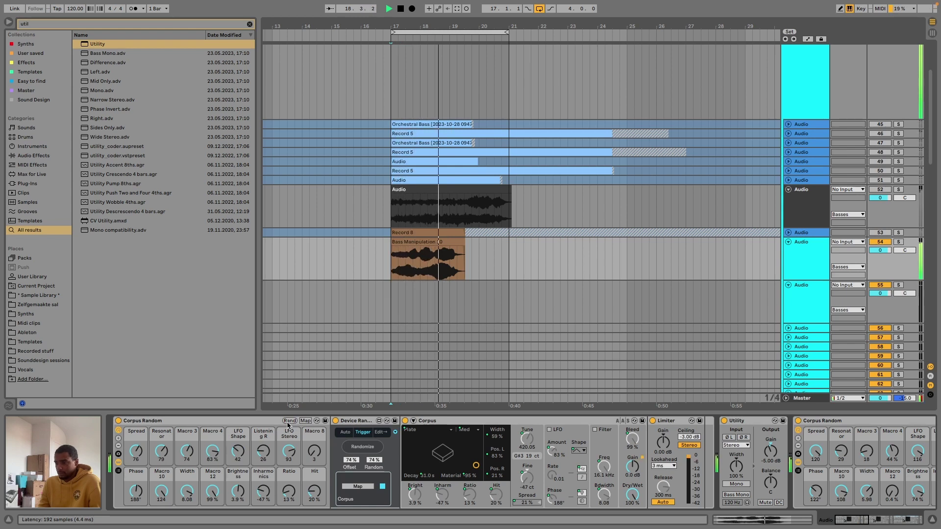
Switch off the first Corpus Random rack's Limiter and set the gain of the Utility after that rack to -10 dB.
left_click(653, 421)
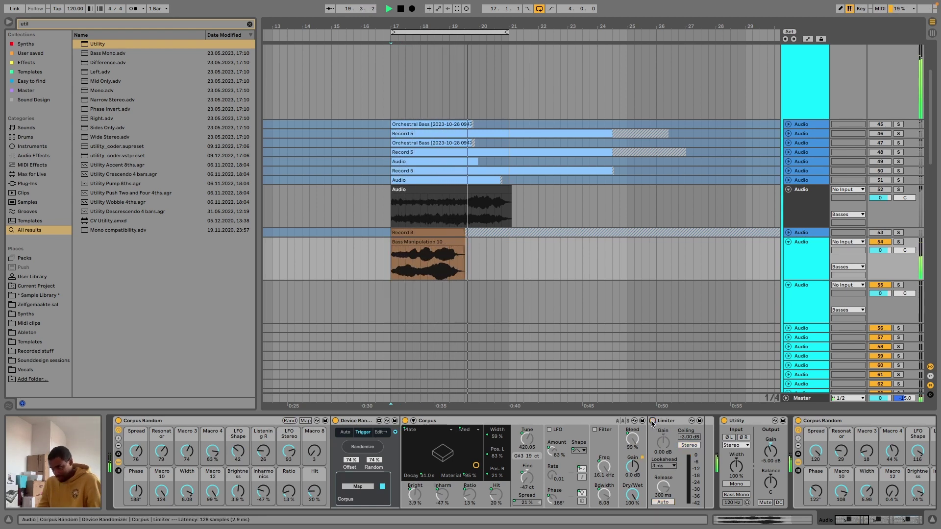
key("space")
key("space")
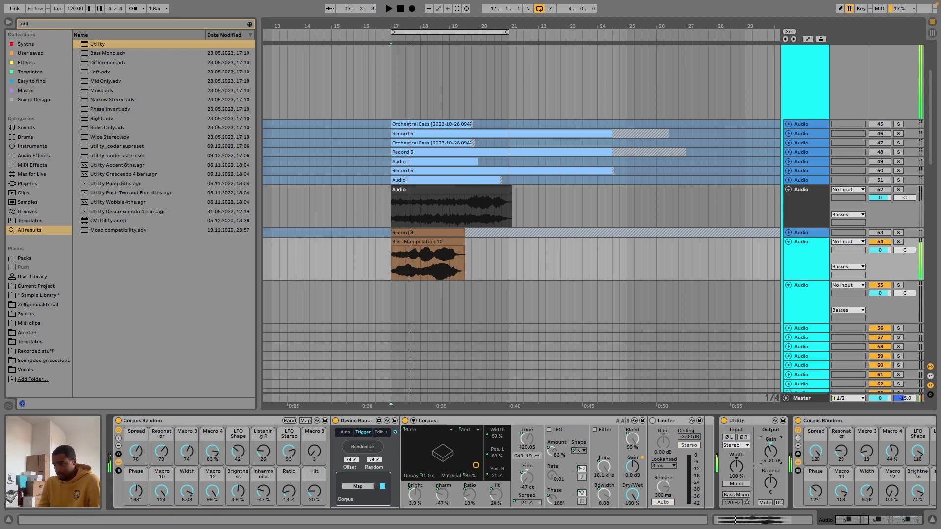
key("Return")
key("space")
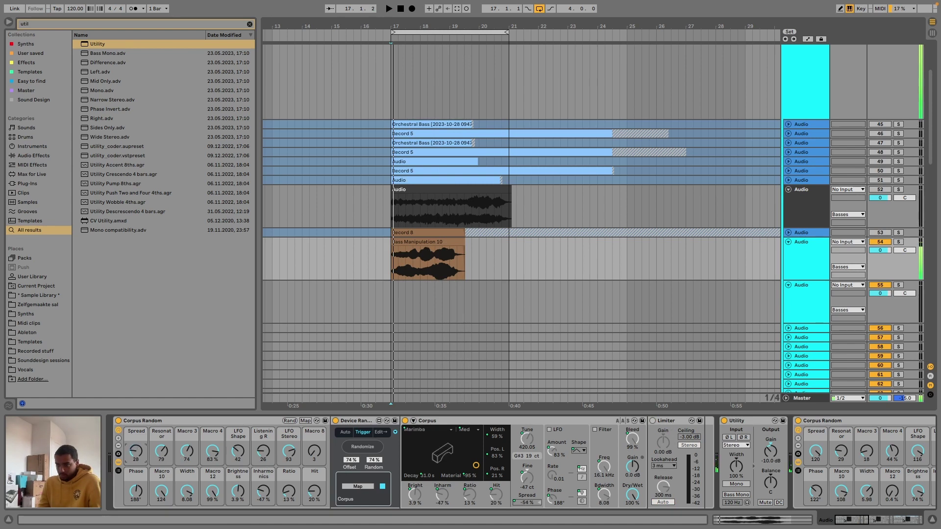
Randomize the first Corpus Random rack's macros again and set its Spread macro to about 107 while auditioning the clip.
left_click(284, 419)
left_click(288, 422)
key("space")
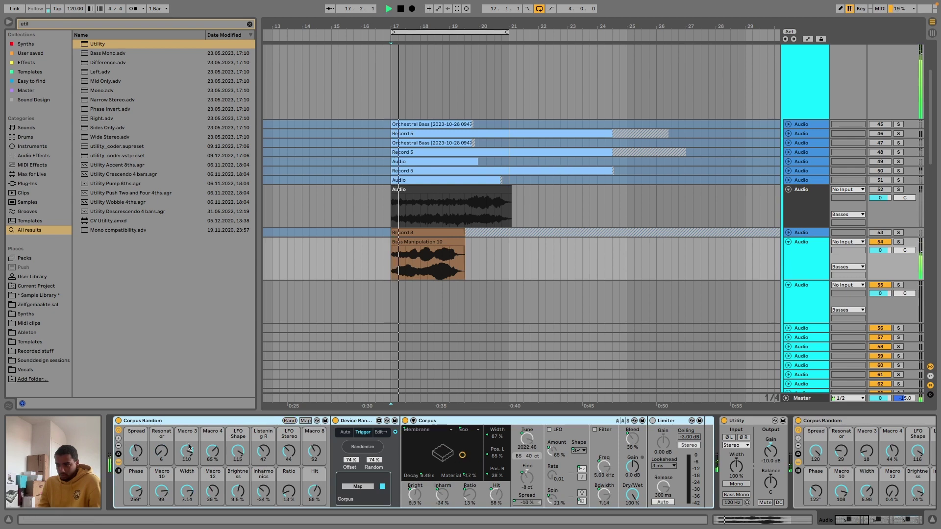
left_click_drag(138, 453, 138, 420)
key("space")
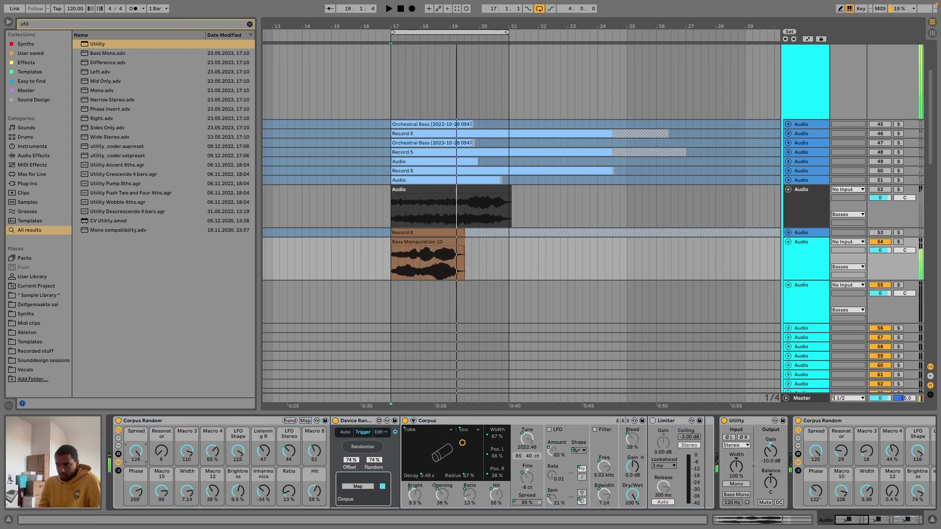
key("space")
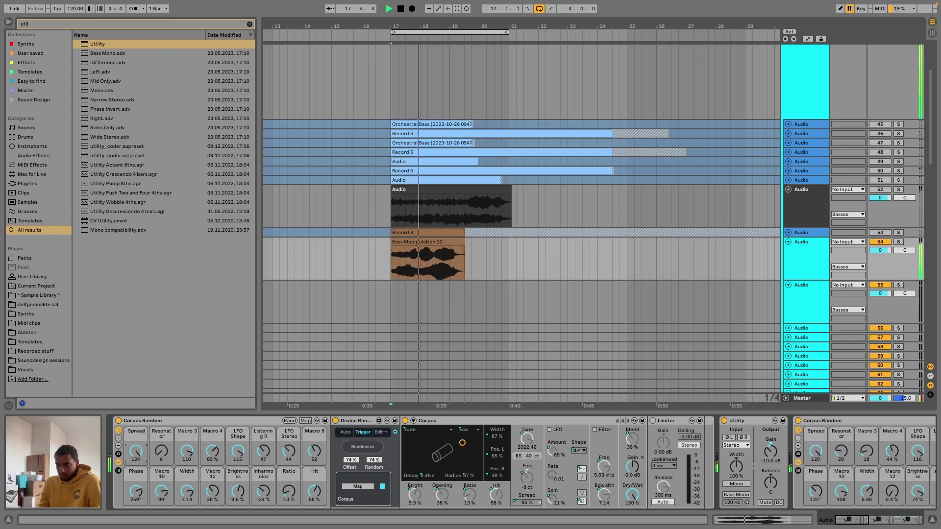
left_click_drag(136, 451, 136, 456)
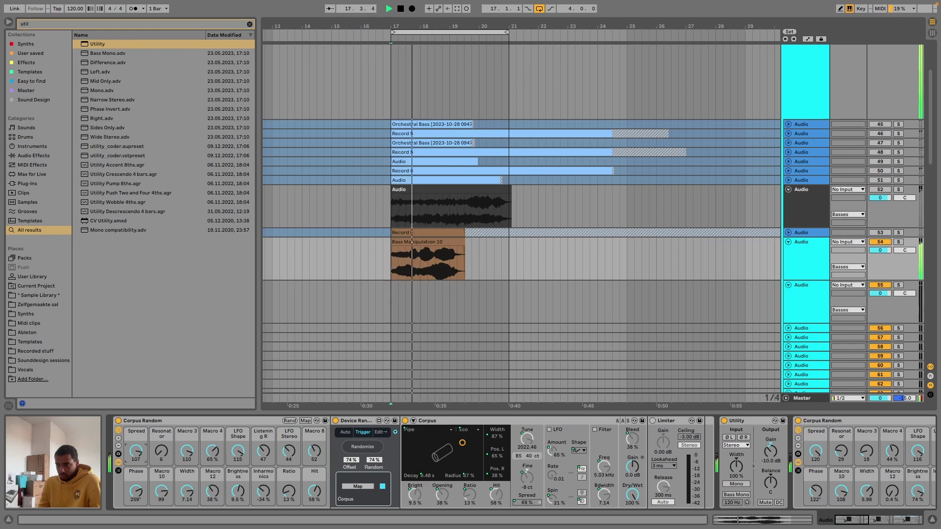
Set the gain of the Utility after the second Corpus Random rack to -10 dB.
scroll(556, 466, "right", 15)
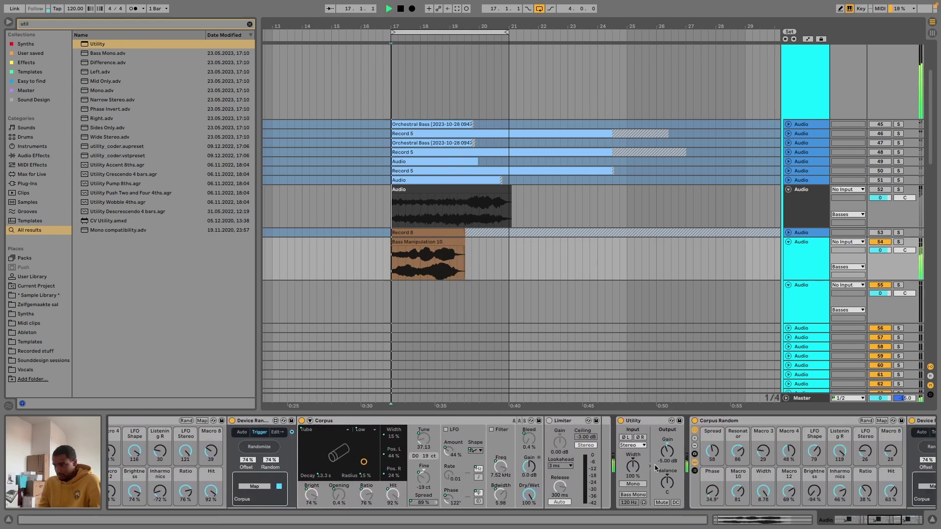
scroll(588, 467, "right", 5)
scroll(590, 455, "right", 10)
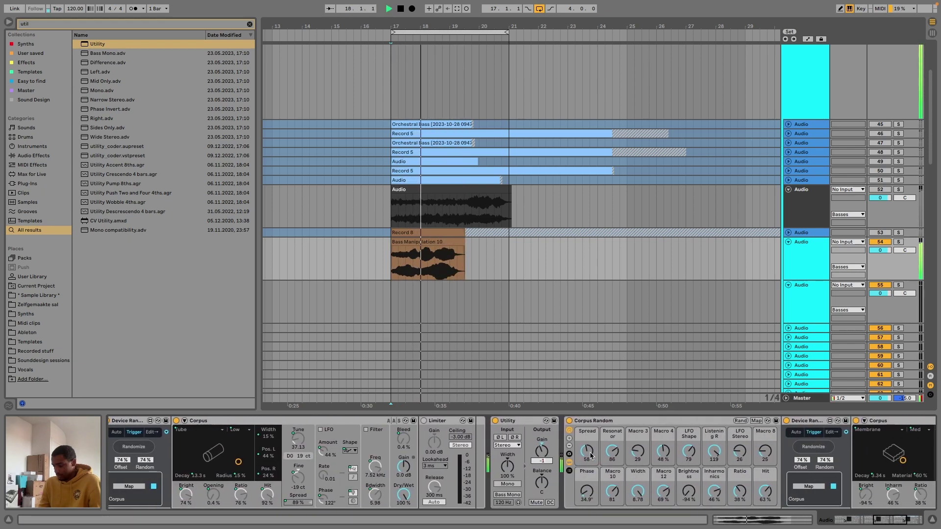
Copy the -10 dB Utility from after the second Corpus Random rack to between the third rack and the final Utility.
scroll(591, 456, "right", 15)
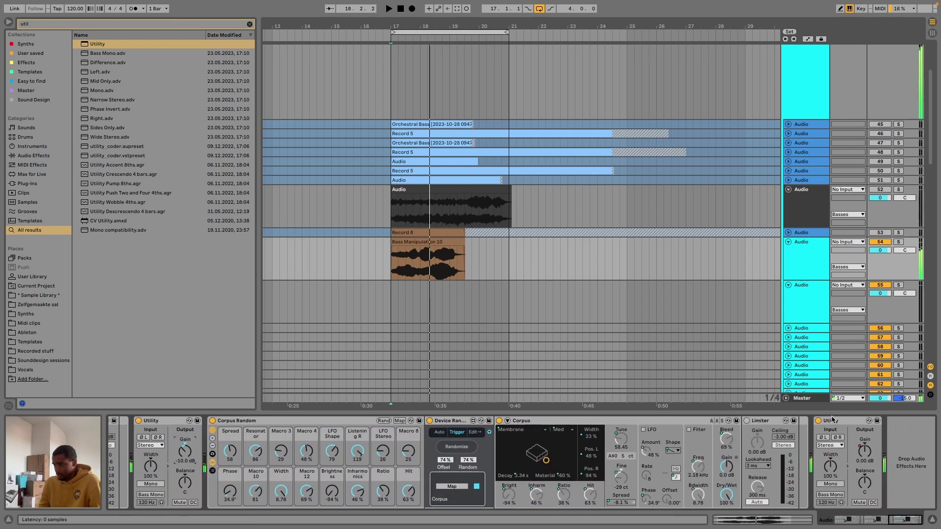
scroll(552, 433, "left", 16)
scroll(445, 419, "right", 16)
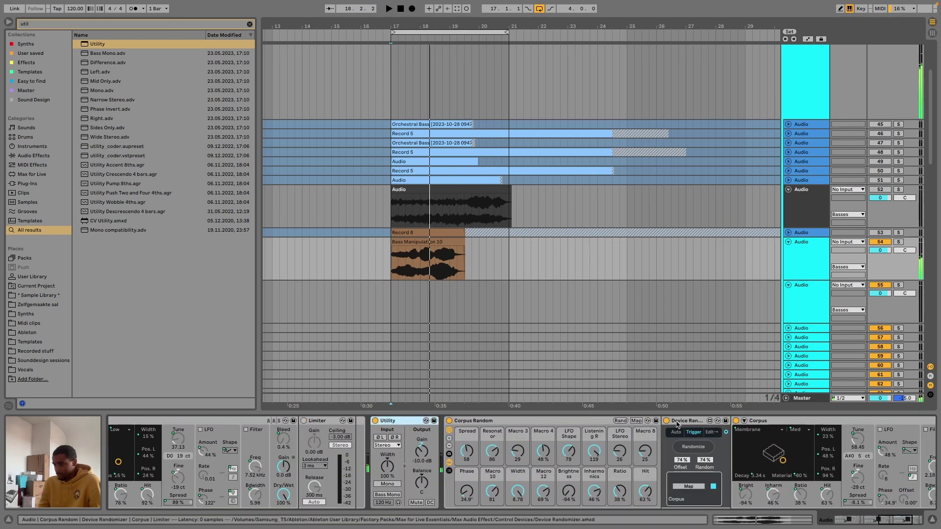
left_click(837, 422)
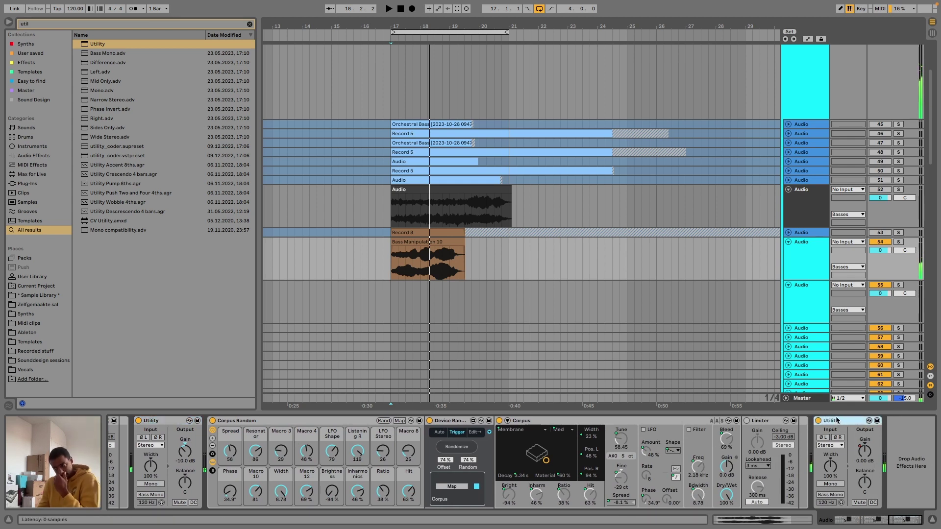
key("ctrl+v")
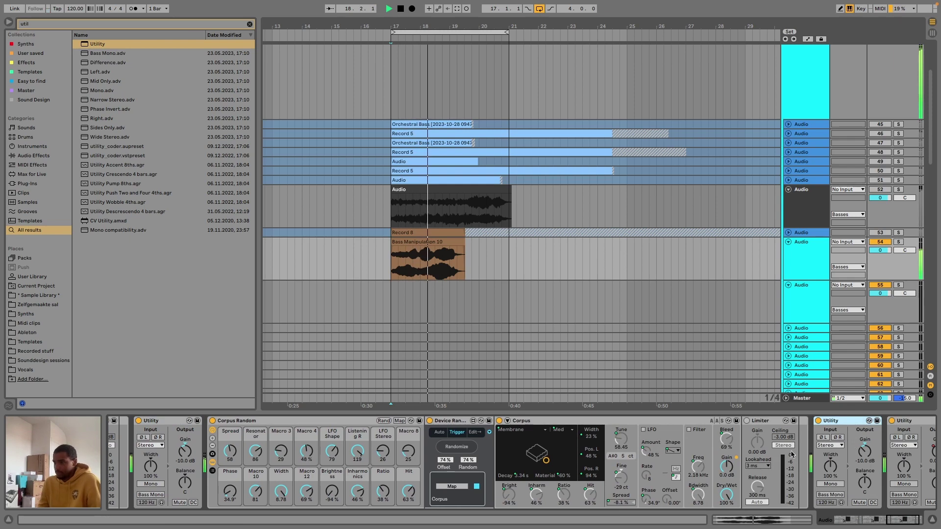
Randomize the first Corpus Random rack's macros once more while the clip plays.
scroll(821, 438, "left", 20)
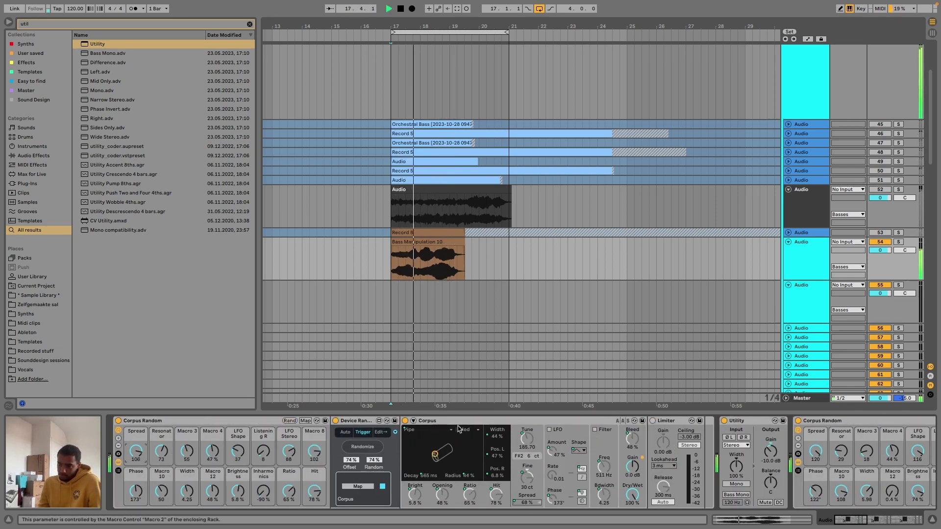
scroll(459, 428, "right", 20)
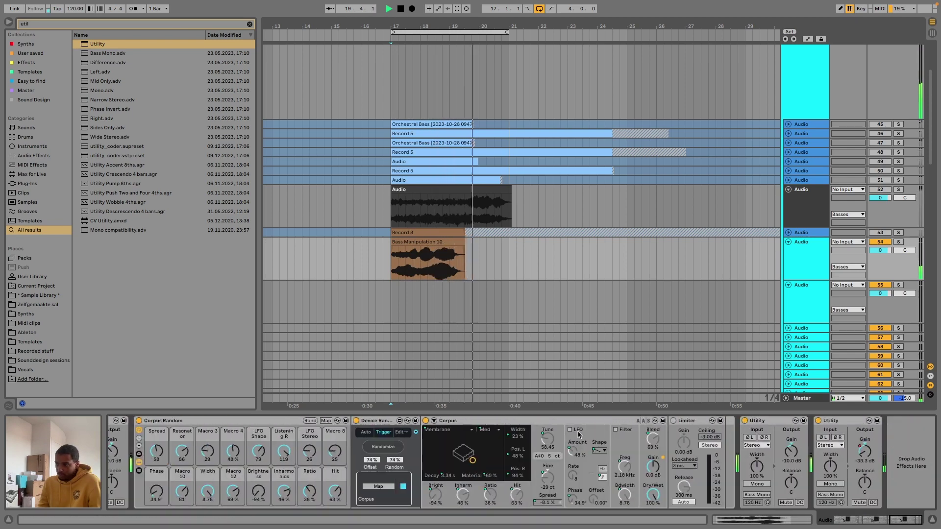
Bypass the third Corpus Random rack briefly during playback to hear its effect, and switch it back on.
scroll(563, 434, "left", 3)
scroll(465, 431, "left", 3)
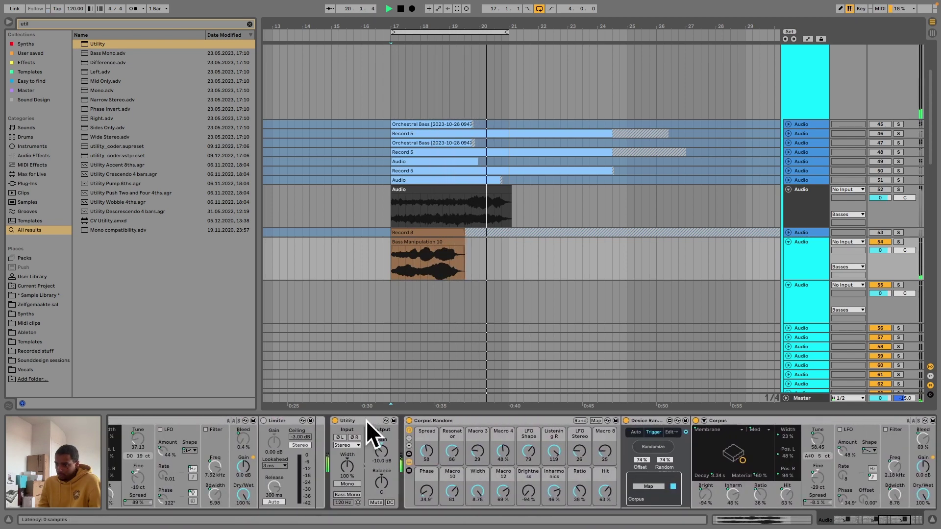
left_click(409, 420)
left_click(408, 421)
Switch off the second Corpus Random rack and reset the gain of the Utility after it to 0 dB.
scroll(208, 433, "left", 5)
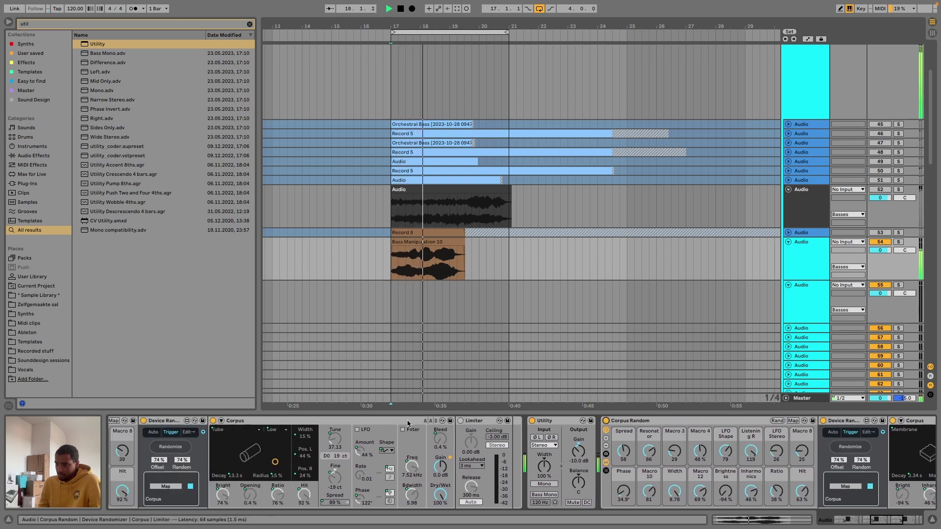
scroll(208, 433, "right", 9)
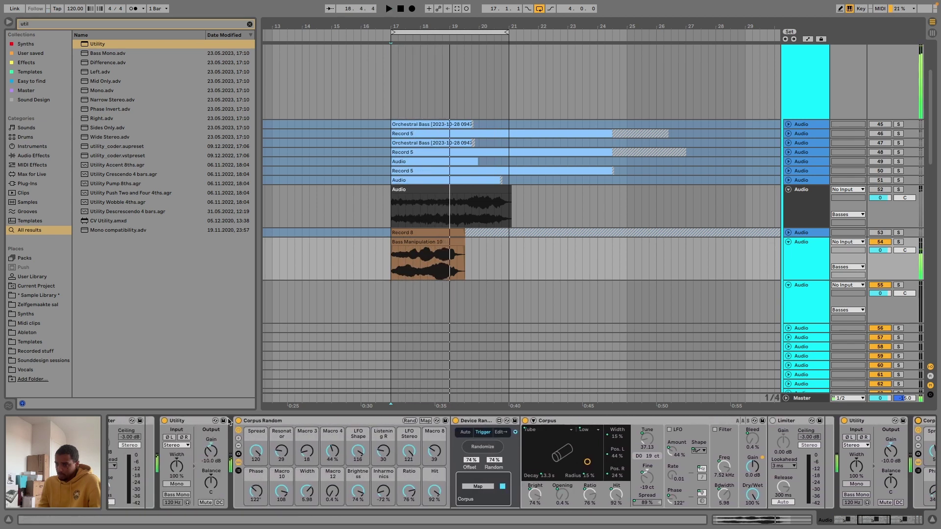
left_click(240, 421)
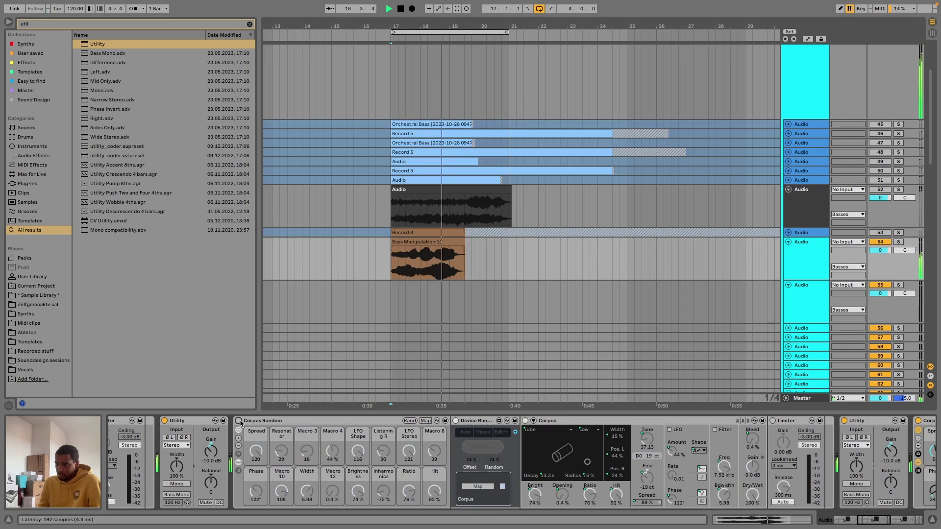
left_click(239, 421)
scroll(240, 441, "left", 7)
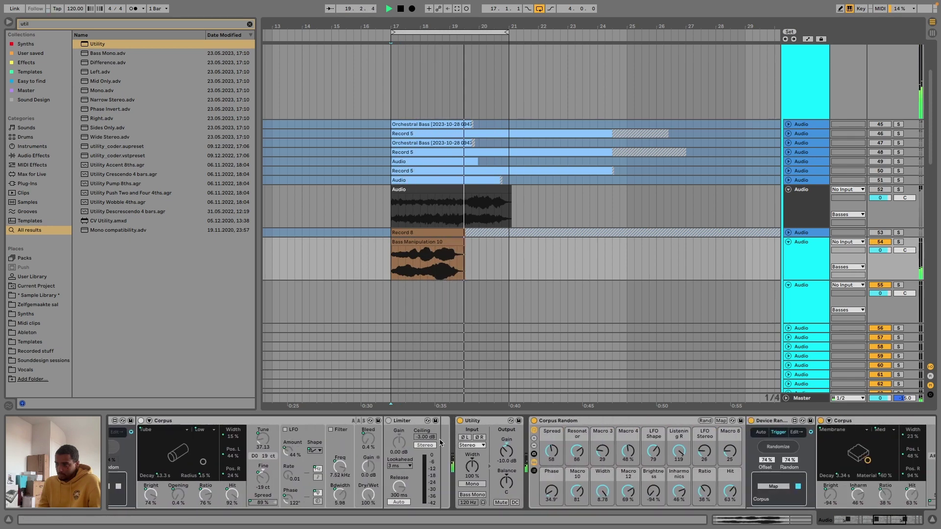
double_click(507, 462)
Set the gain of the Utility after the third Corpus Random rack to -6.67 dB and that rack's Spread macro to about 55.
scroll(510, 455, "right", 8)
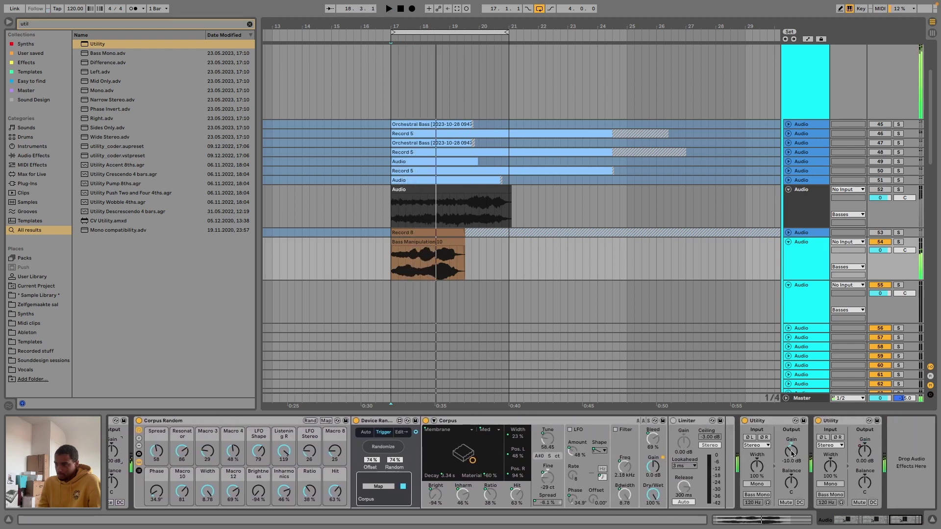
key("space")
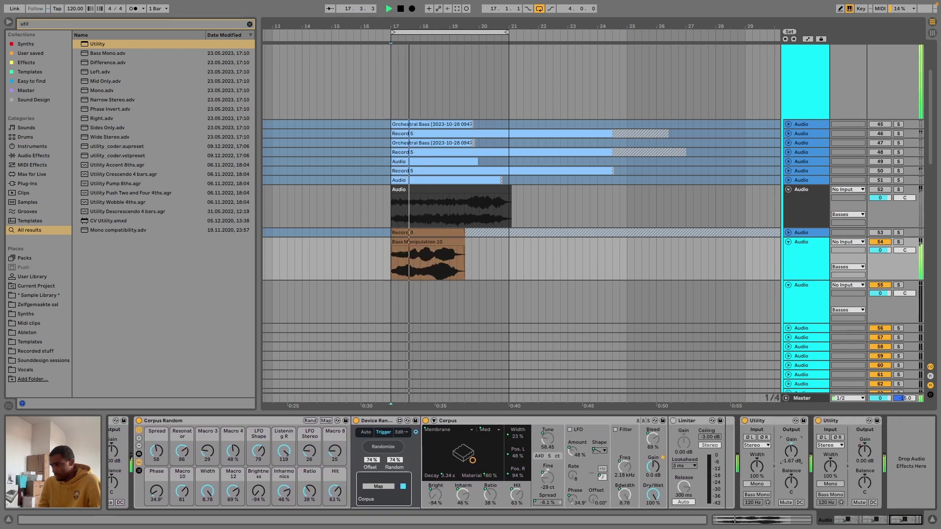
key("space")
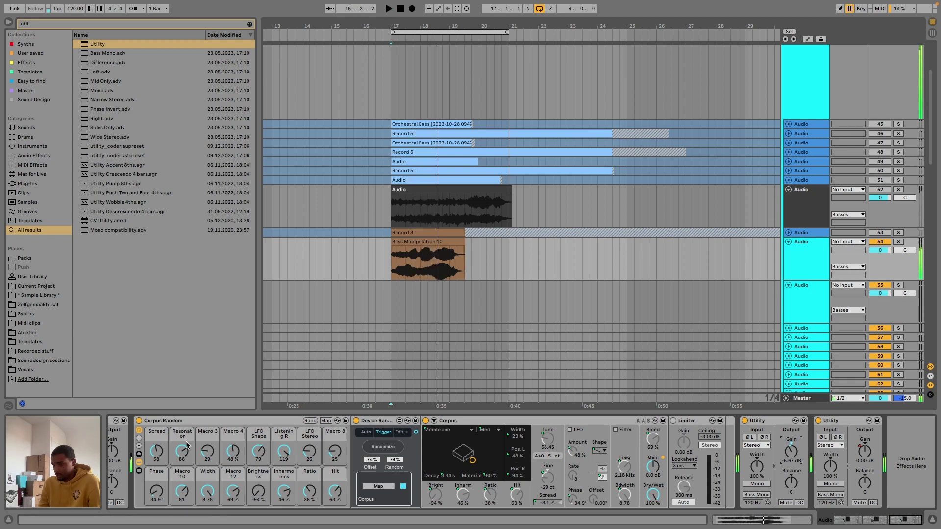
key("space")
left_click_drag(157, 451, 157, 421)
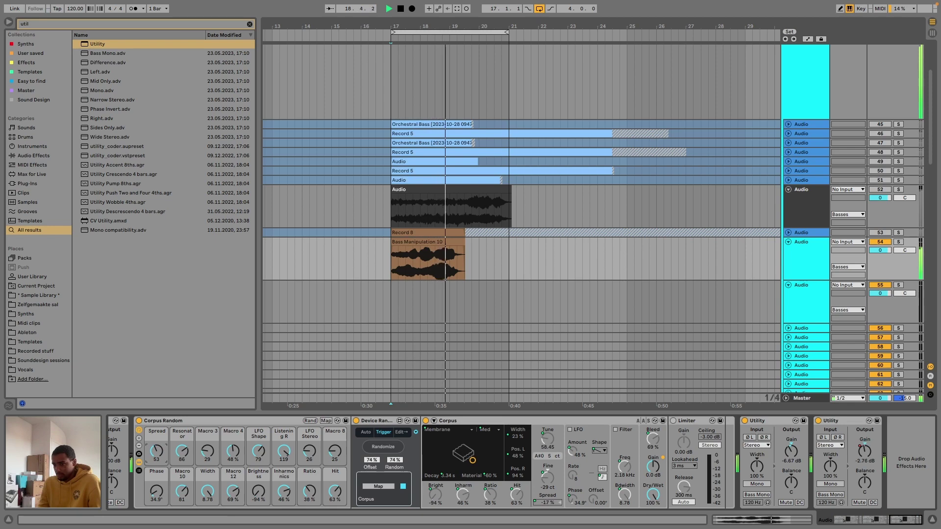
key("space")
Sweep the first Corpus Random rack's Spread macro down and up while restarting playback, settling on 112.
scroll(172, 450, "left", 10)
scroll(175, 448, "left", 10)
key("space")
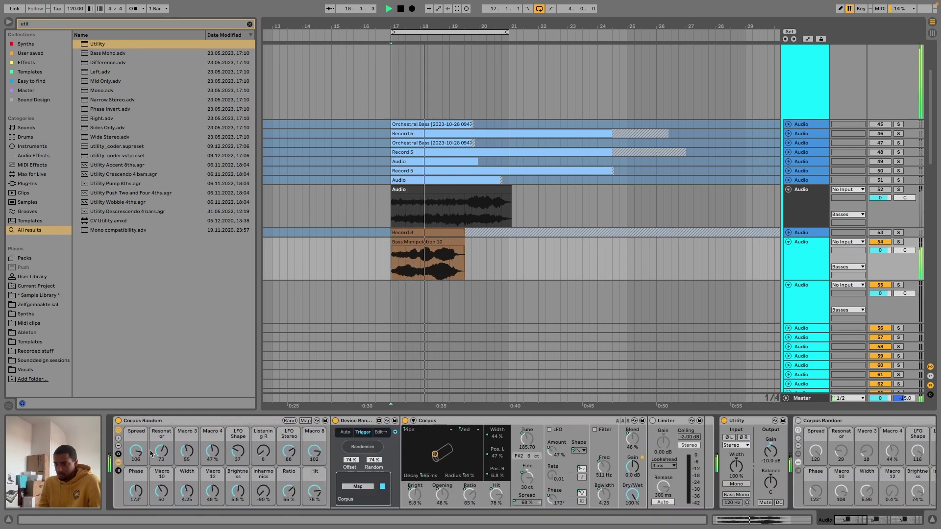
key("space")
key("space")
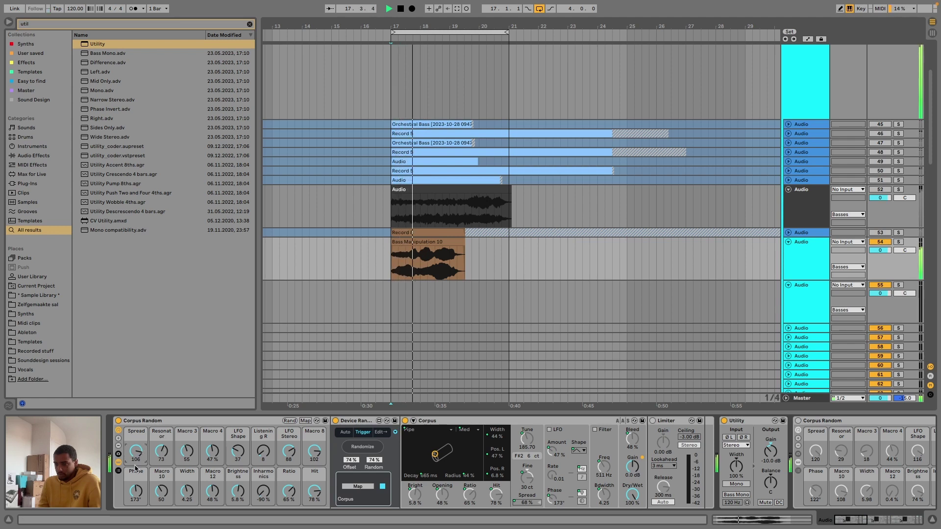
left_click_drag(136, 452, 136, 503)
key("space")
key("space")
key("space")
key("space")
left_click_drag(137, 458, 137, 397)
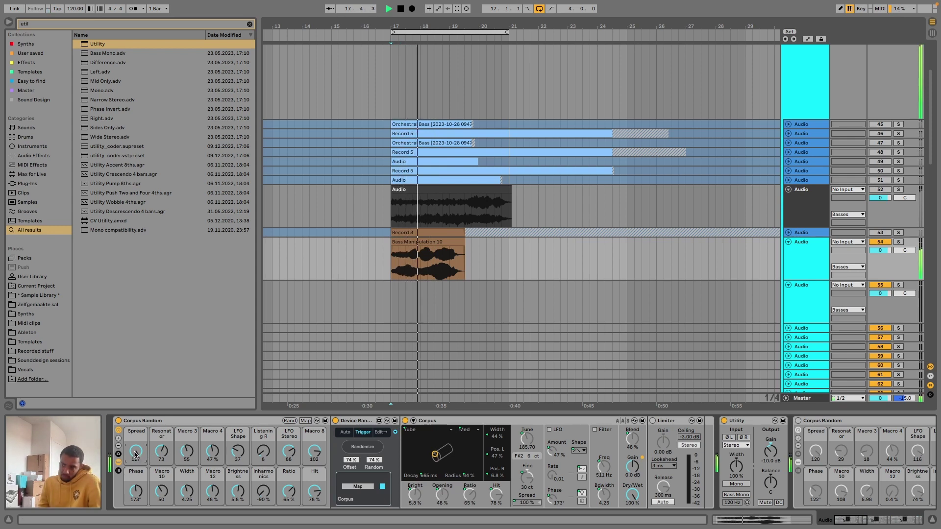
left_click_drag(136, 455, 136, 470)
key("space")
key("space")
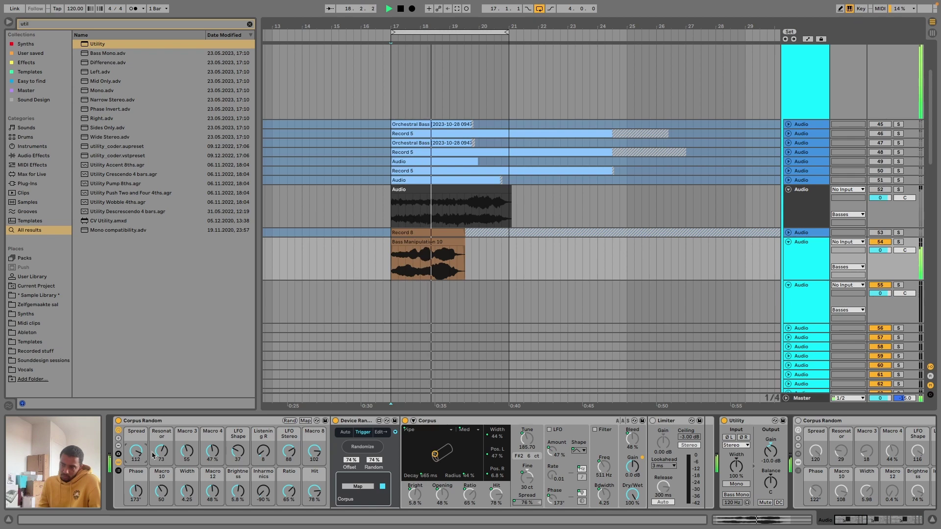
Set the Dry/Wet of the first rack's Corpus to about 48% and restart playback to hear it.
key("space")
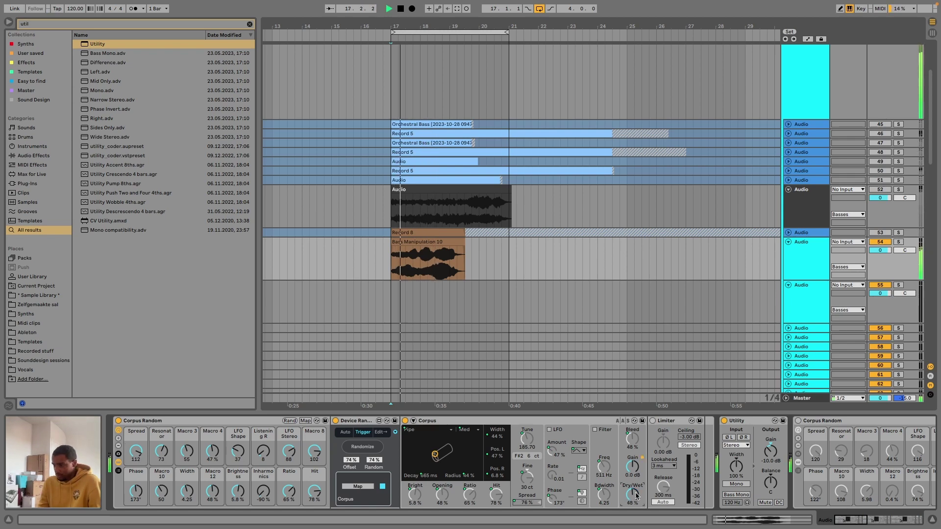
scroll(810, 503, "right", 10)
scroll(809, 504, "right", 10)
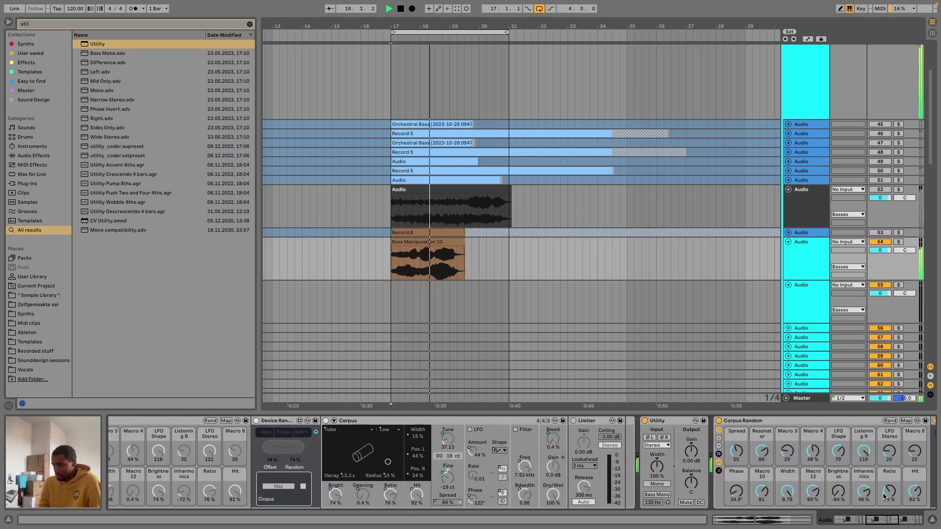
Lower the Corpus Dry/Wet to about 36% in the third Corpus Random rack and to about 41% in the first.
scroll(866, 497, "right", 4)
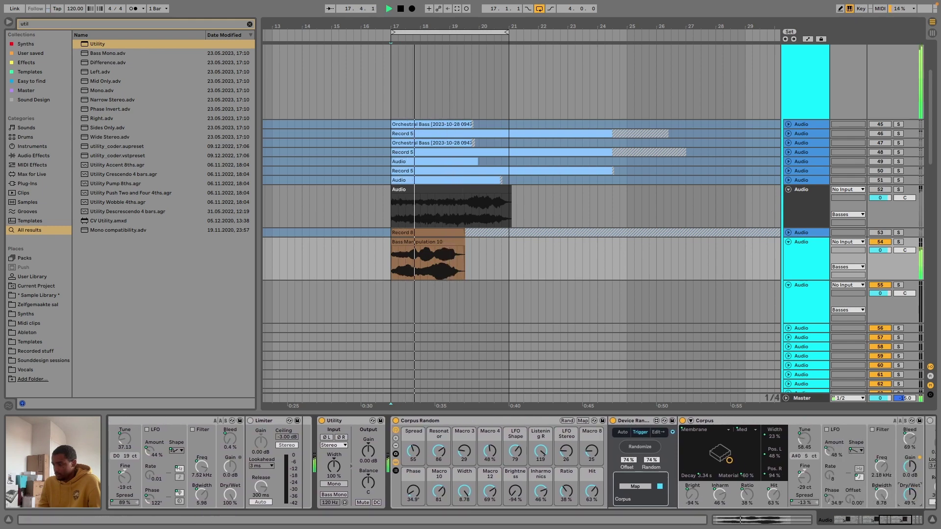
scroll(576, 498, "right", 10)
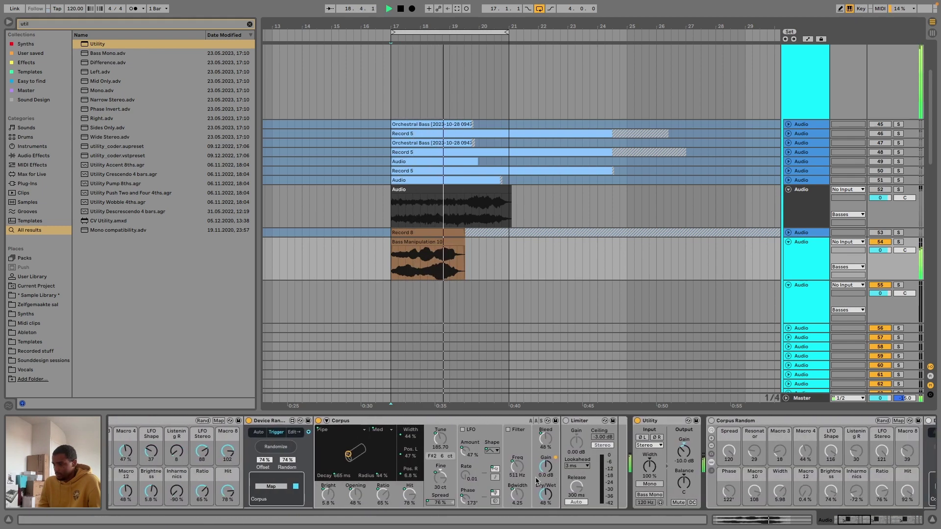
scroll(576, 498, "right", 15)
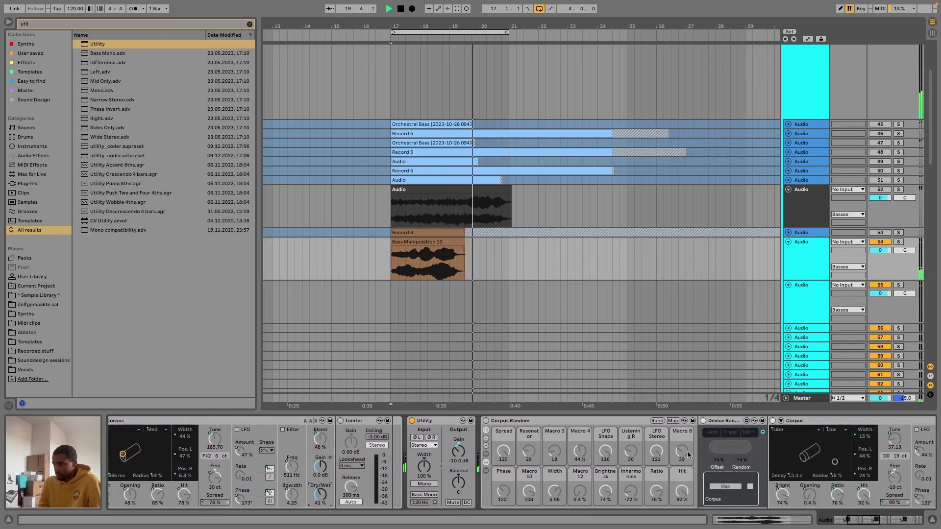
Switch the second Corpus Random rack back on, restart playback and shorten the loop to the end of the Bass Manipulation 10 clip.
scroll(339, 438, "right", 1)
key("space")
key("space")
left_click(198, 421)
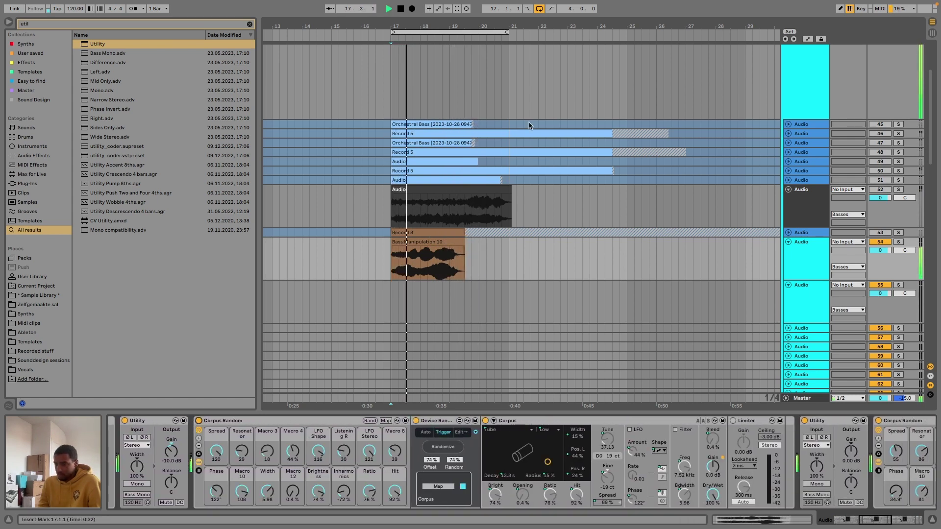
left_click_drag(508, 32, 464, 61)
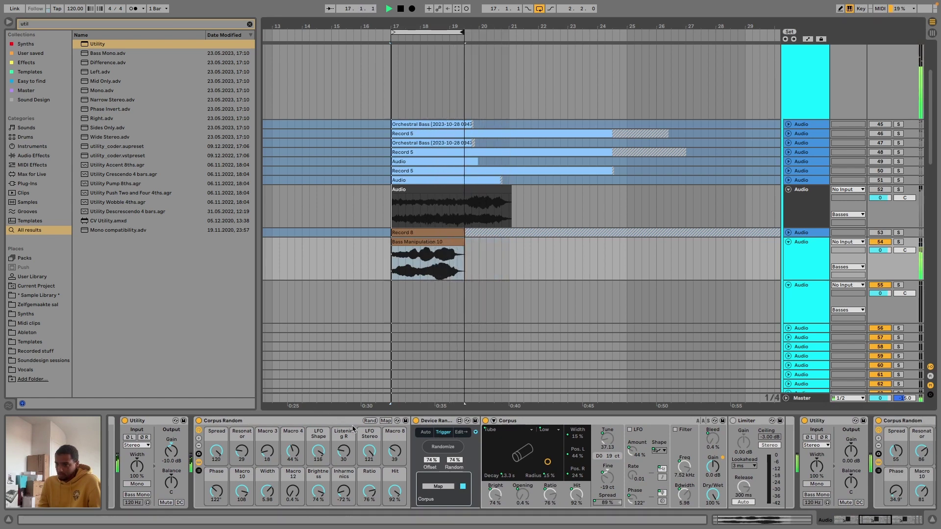
Randomize the second Corpus Random rack's macros and set its Corpus Dry/Wet to about 40%.
left_click(371, 421)
left_click(371, 422)
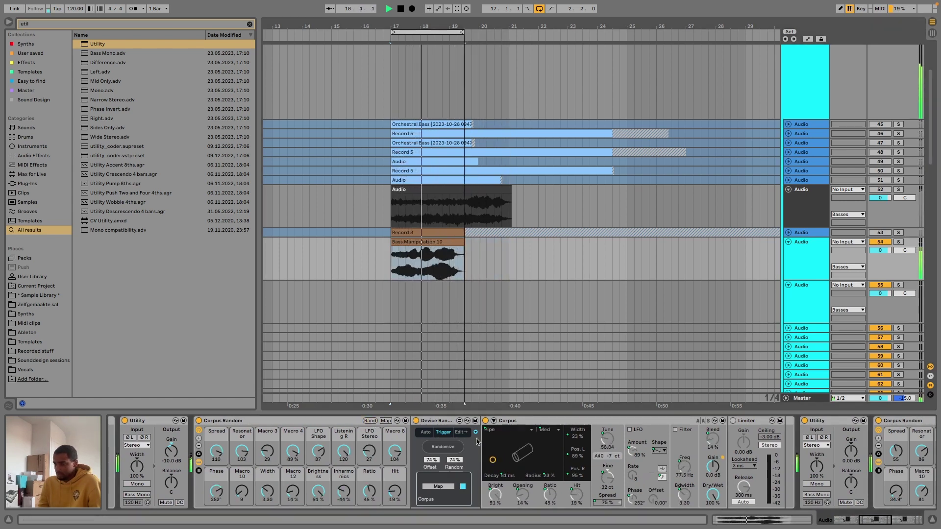
left_click_drag(713, 495, 713, 522)
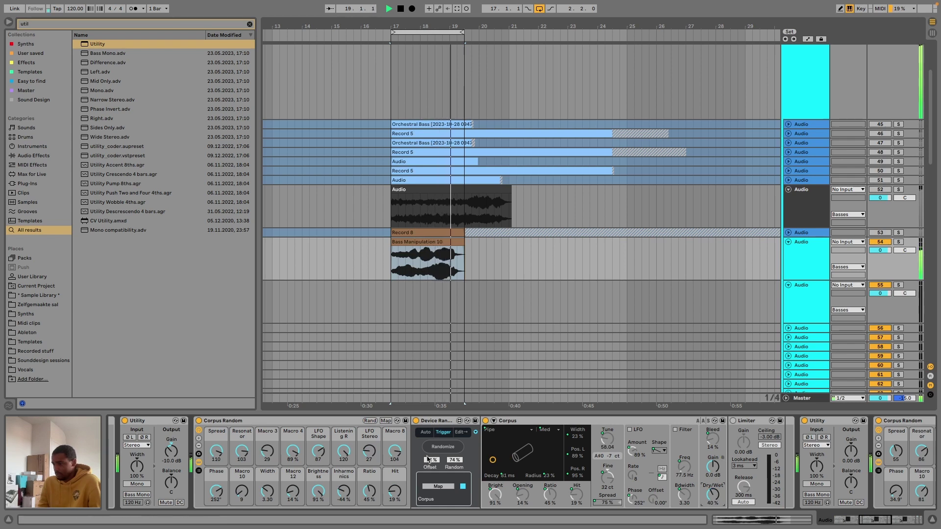
Randomize the second rack's macros again and set Spread to 77, Resonator to 86 and Macro 3 to 38.
left_click(370, 423)
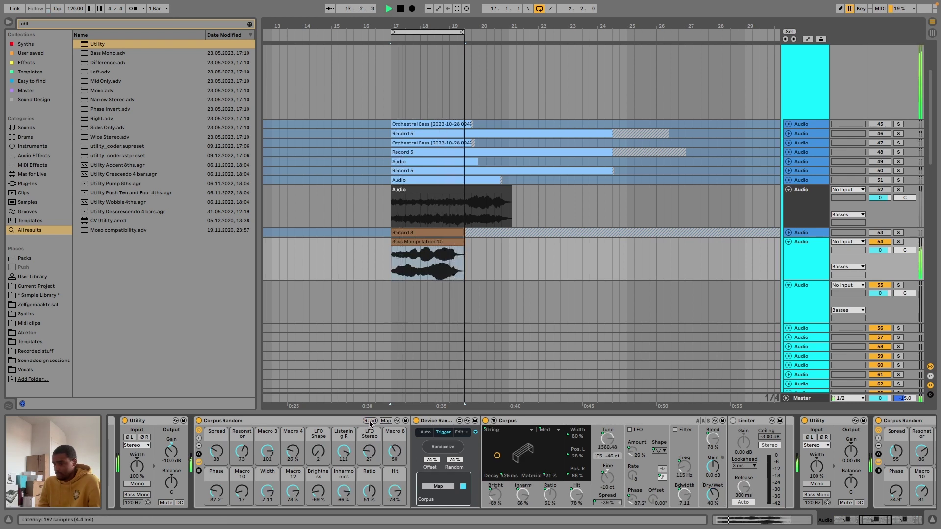
left_click_drag(221, 452, 222, 434)
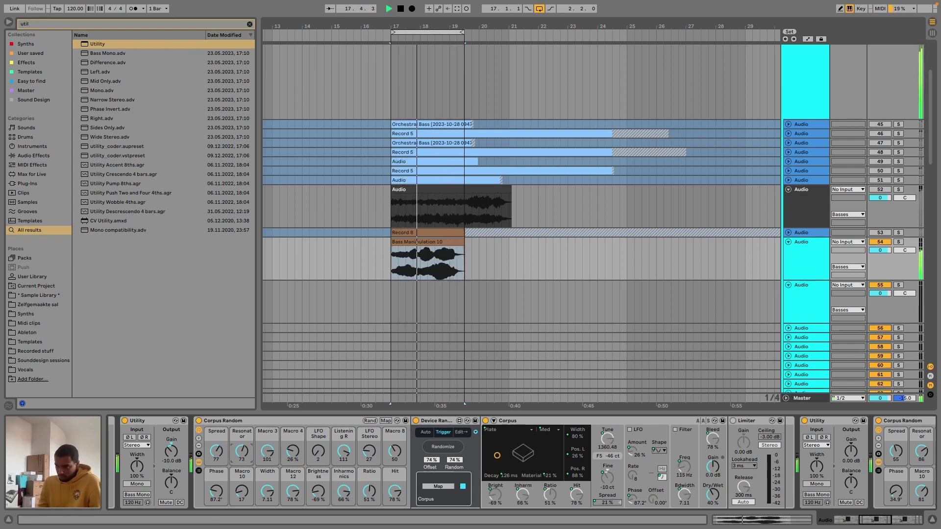
left_click_drag(241, 452, 267, 482)
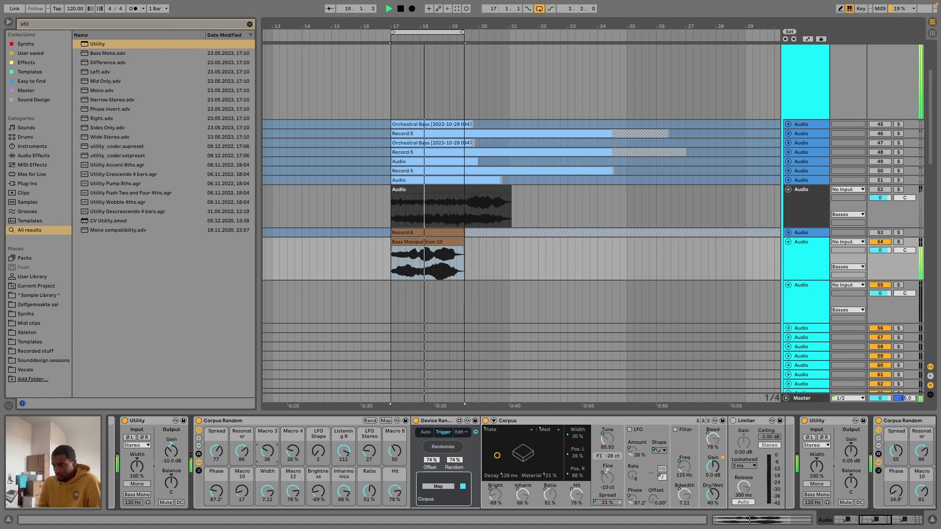
Randomize the second Corpus Random rack's macros repeatedly while the loop plays, keeping the last variation.
left_click(370, 421)
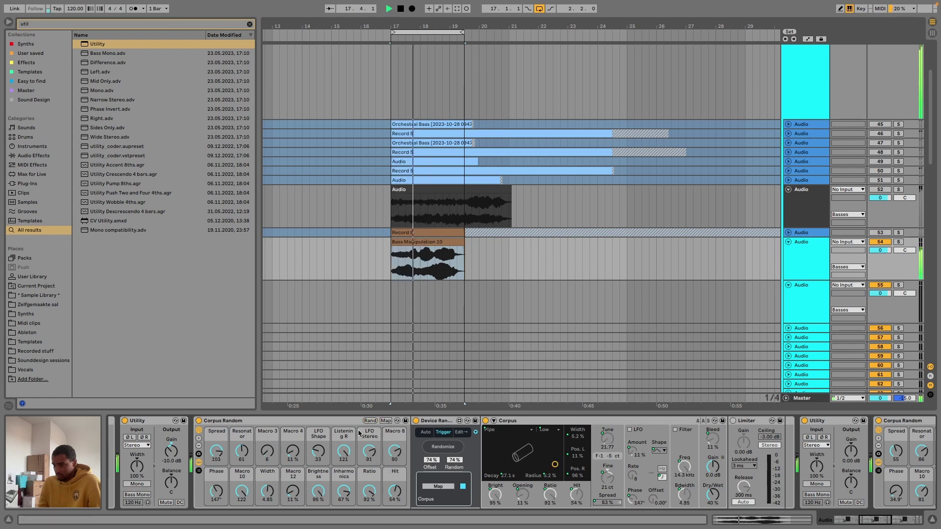
left_click(370, 421)
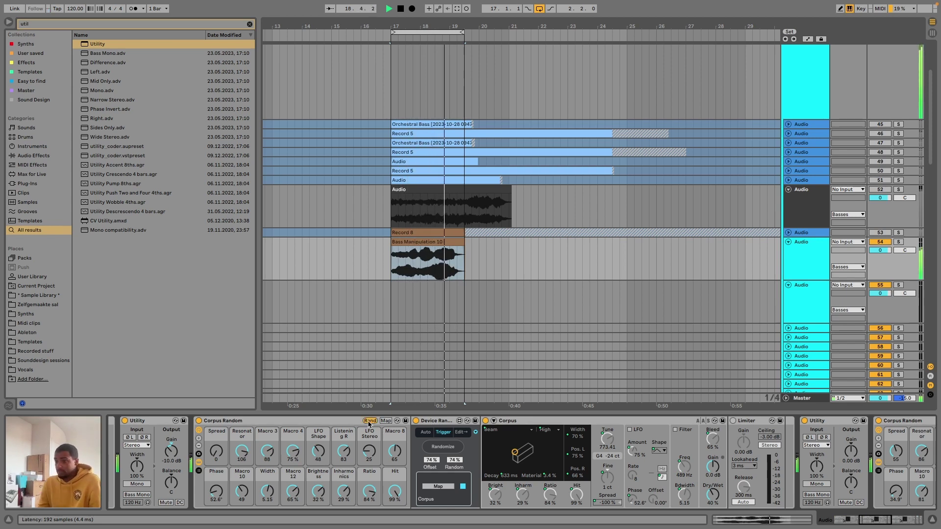
left_click(369, 421)
left_click(369, 421)
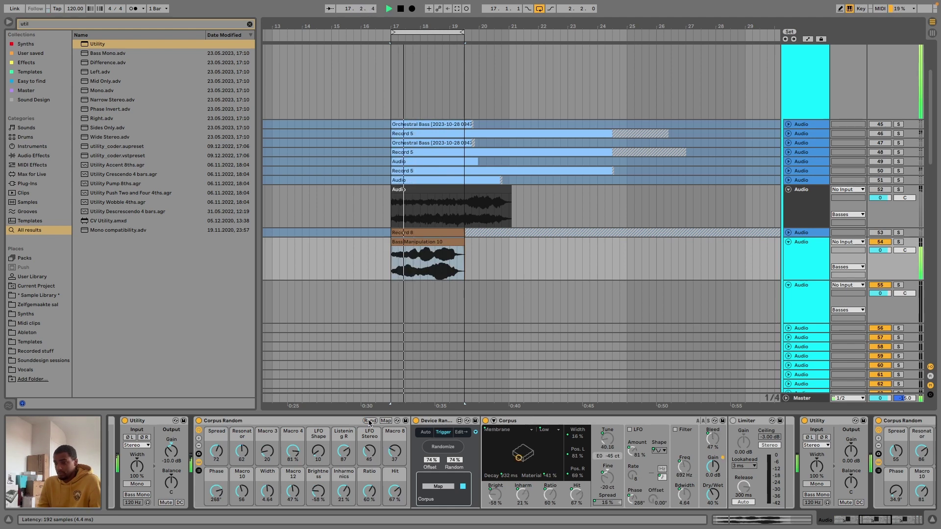
left_click(369, 422)
left_click(369, 421)
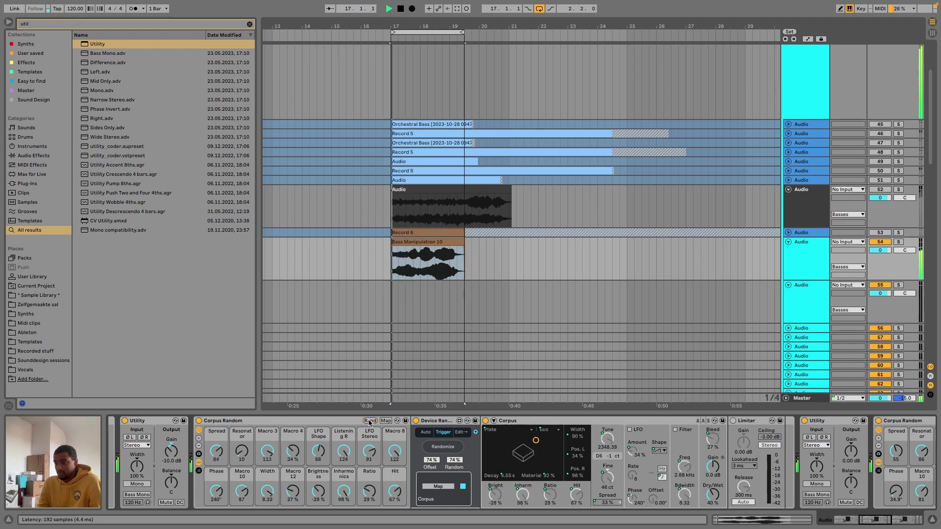
left_click(369, 421)
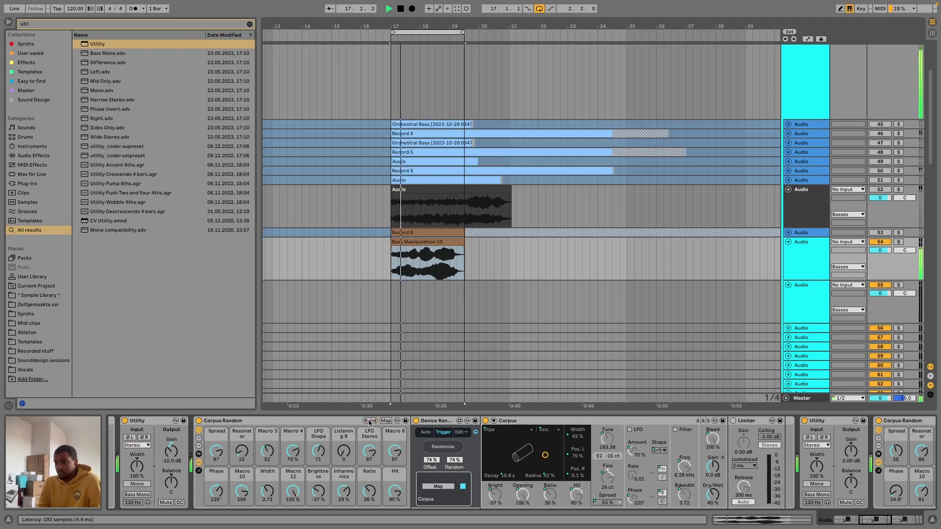
left_click(369, 421)
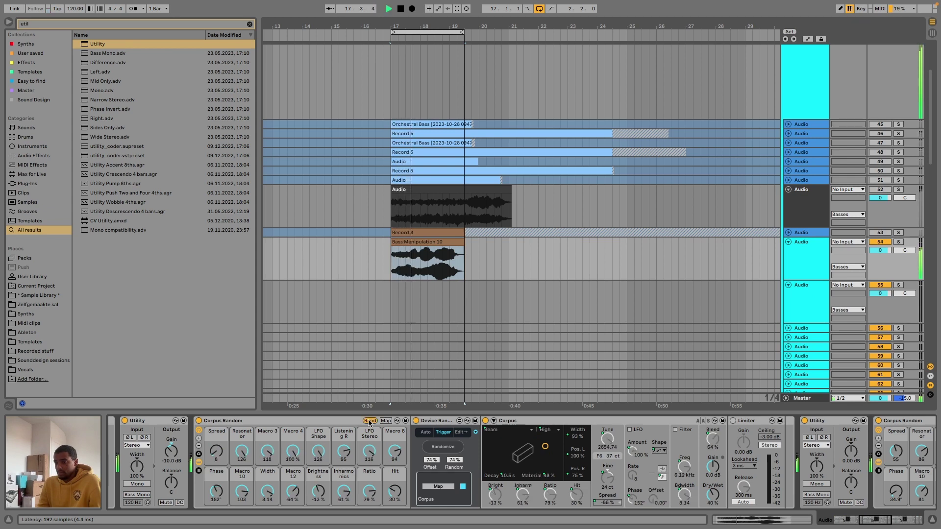
left_click(370, 421)
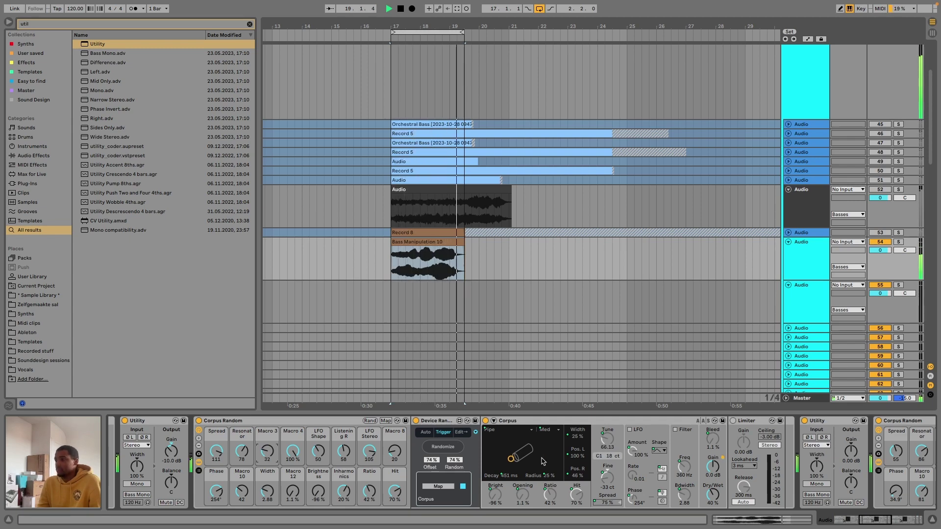
Collapse all three Corpus Random racks in the track's device chain.
scroll(567, 447, "right", 15)
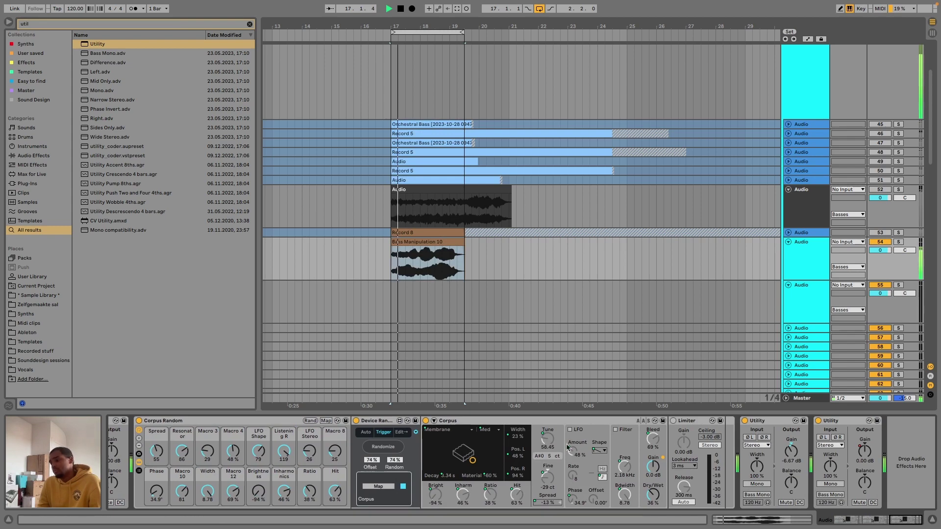
double_click(167, 421)
scroll(186, 421, "left", 15)
scroll(326, 422, "left", 2)
double_click(235, 421)
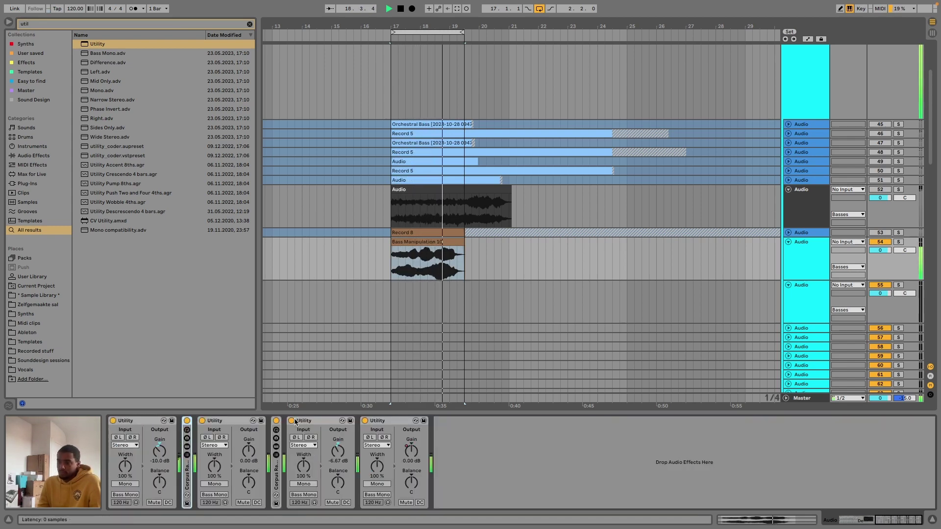
scroll(226, 420, "left", 15)
double_click(228, 420)
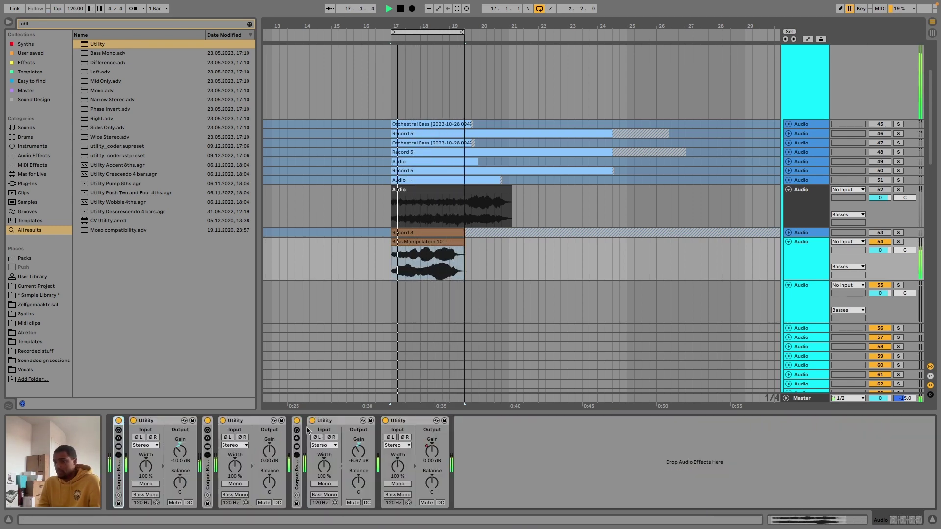
Collapse the Utility after each of the three Corpus Random racks, leaving the final Utility open, and restart playback.
double_click(339, 423)
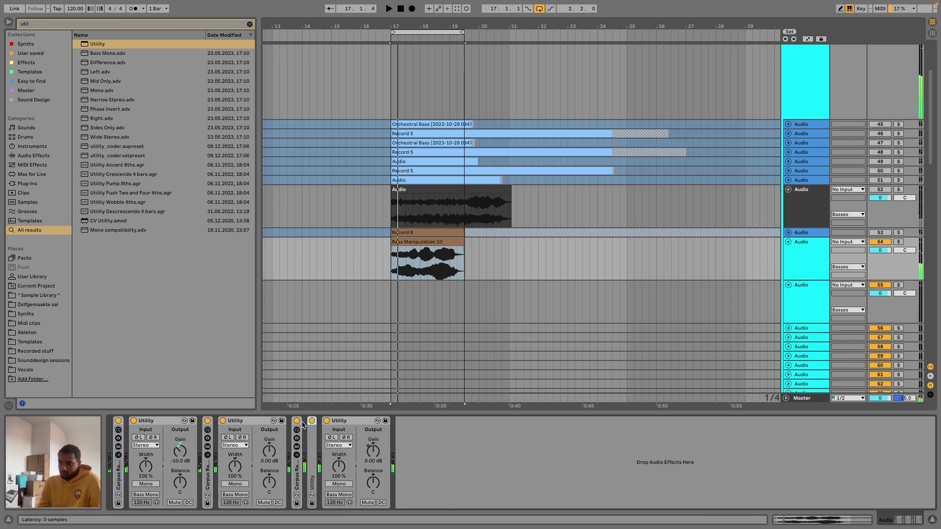
double_click(247, 422)
double_click(163, 424)
key("space")
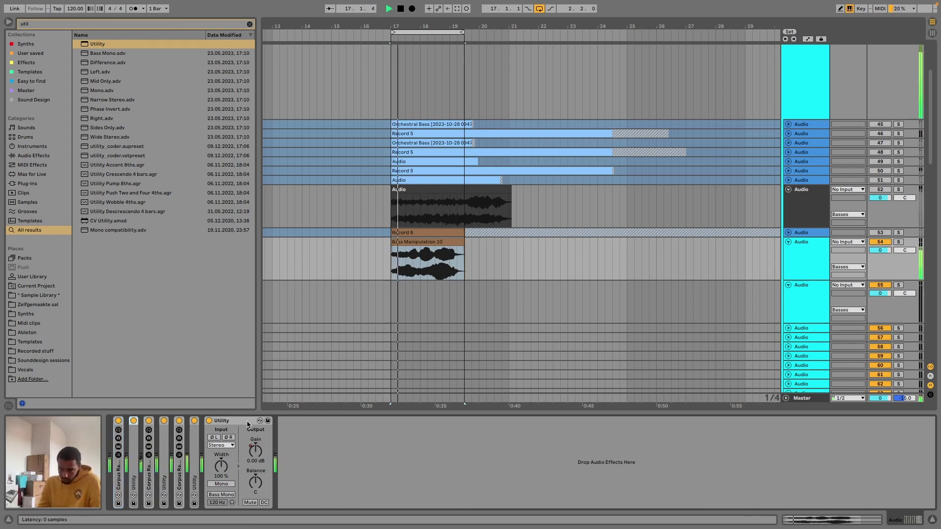